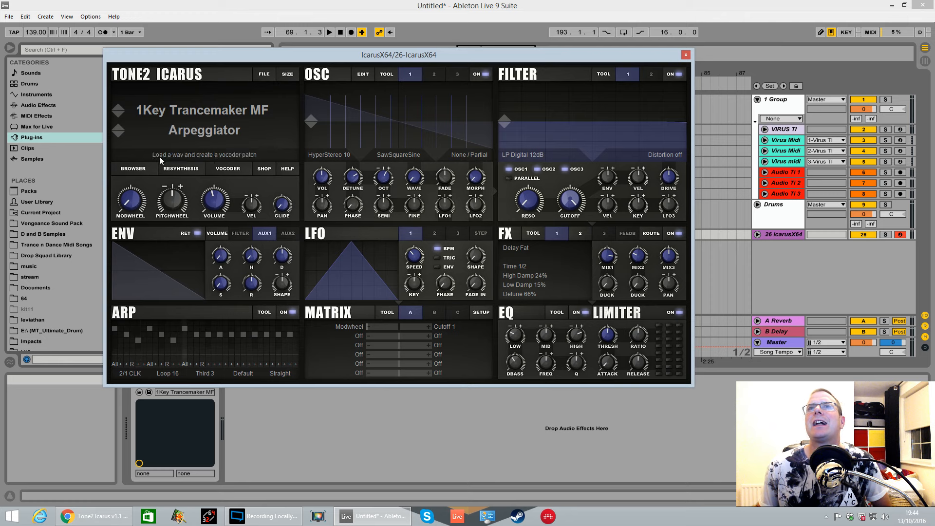
# - Examine the waveform choices for LFO 1 and LFO 2, and show the step LFO
pyautogui.click(352, 257)
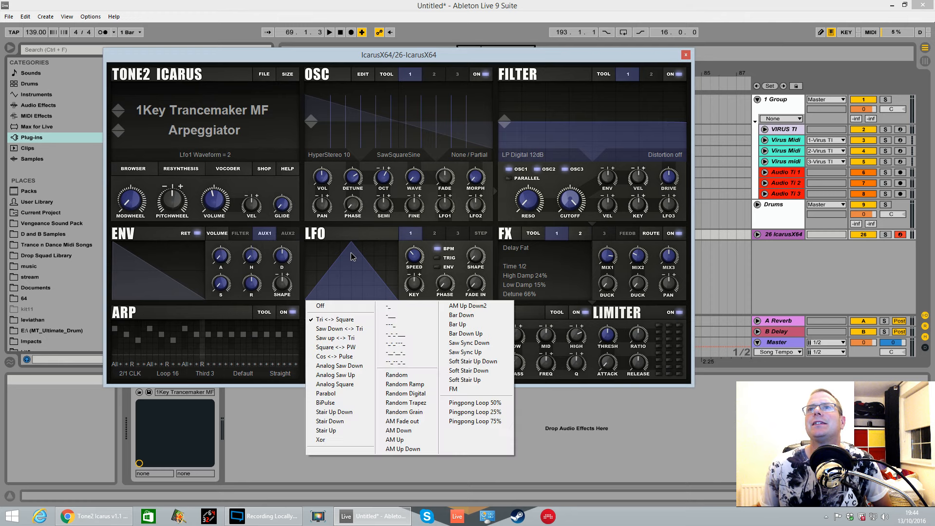
pyautogui.click(416, 236)
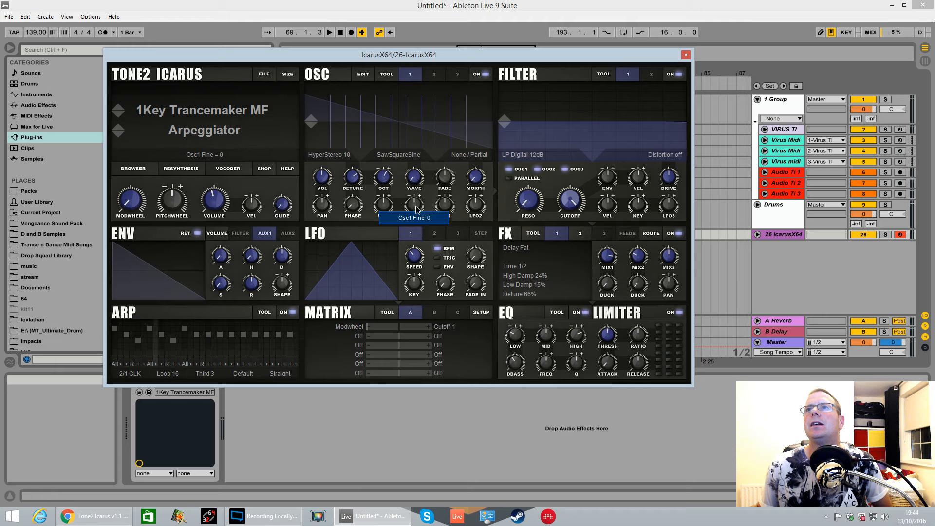
pyautogui.moveTo(415, 181)
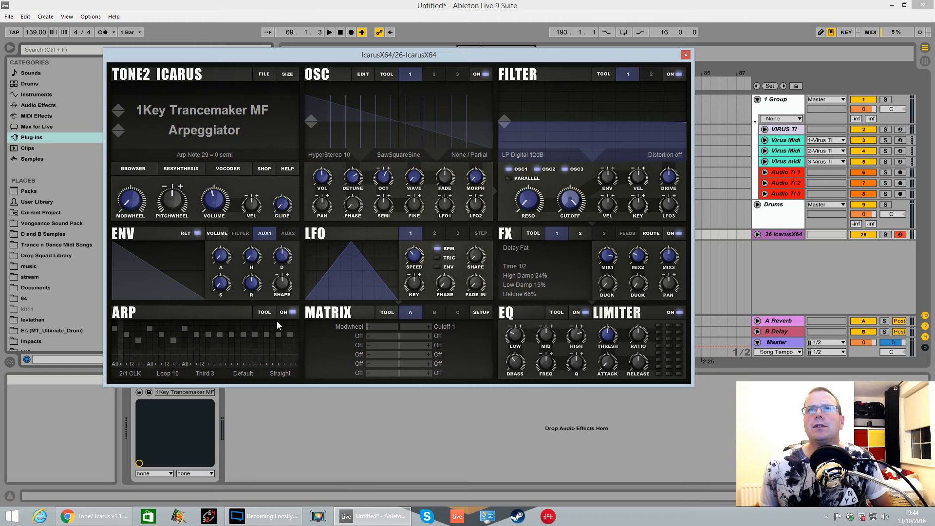
pyautogui.click(390, 314)
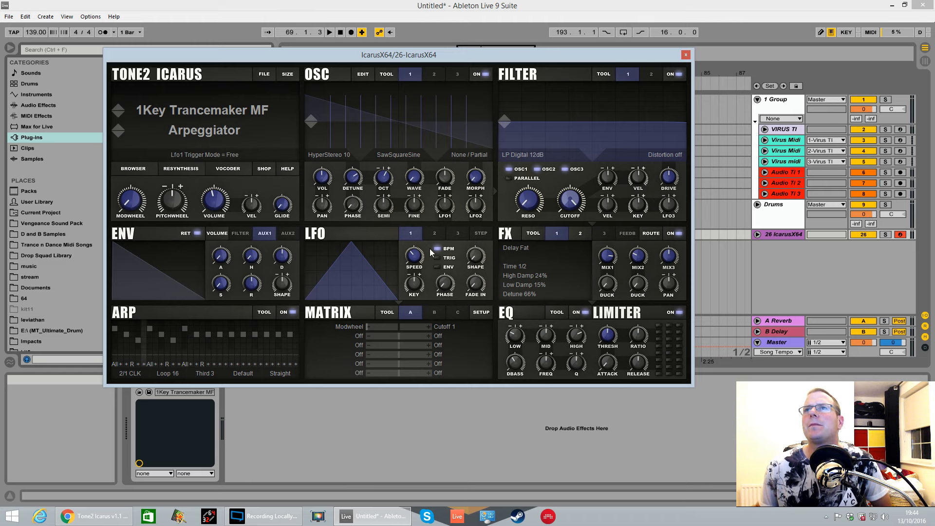
pyautogui.click(434, 233)
pyautogui.click(360, 266)
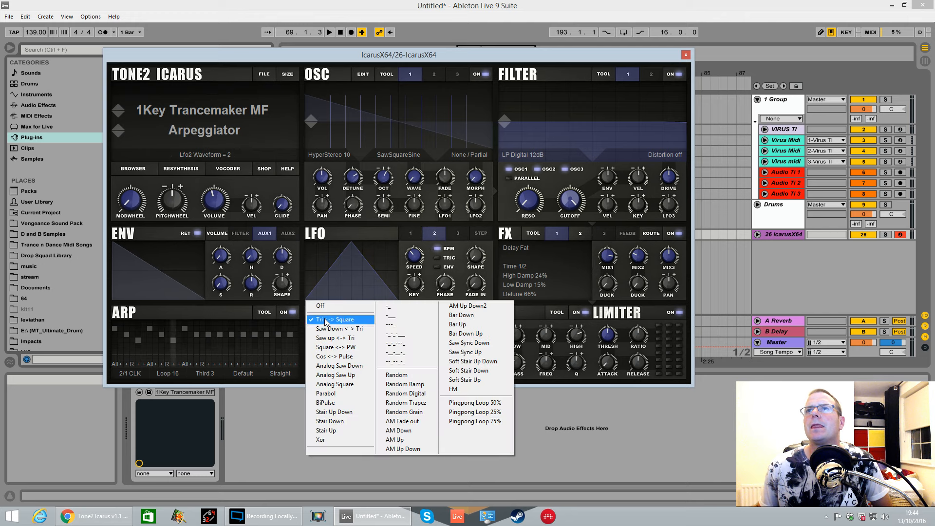
pyautogui.click(450, 255)
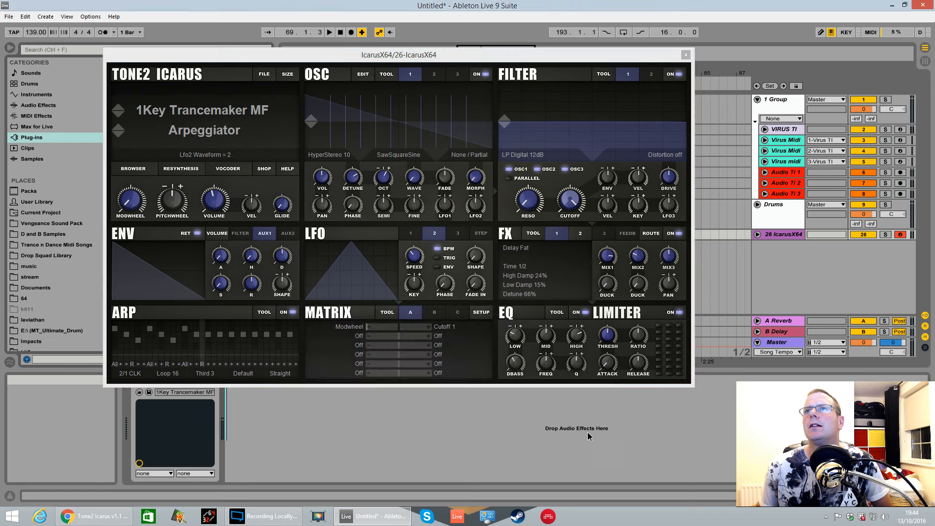
pyautogui.click(481, 234)
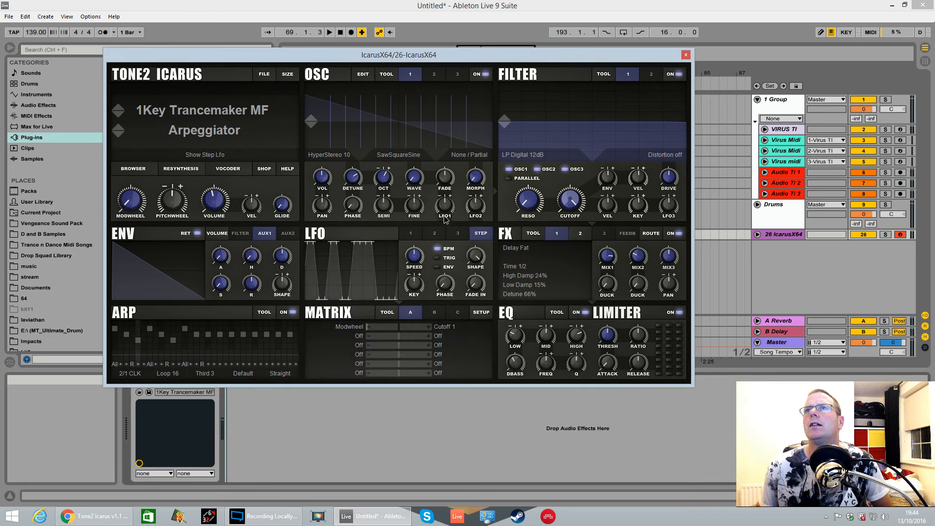
pyautogui.moveTo(444, 204); pyautogui.dragTo(336, 232)
pyautogui.moveTo(125, 234); pyautogui.dragTo(174, 187)
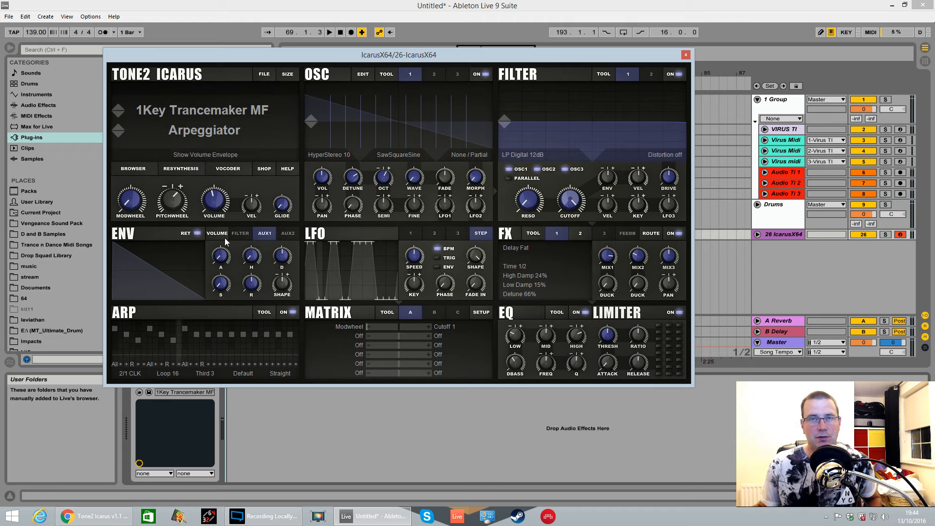
pyautogui.moveTo(122, 232)
pyautogui.mouseDown()
pyautogui.moveTo(387, 237)
pyautogui.moveTo(388, 184)
pyautogui.moveTo(169, 252)
pyautogui.moveTo(120, 243)
pyautogui.mouseUp()
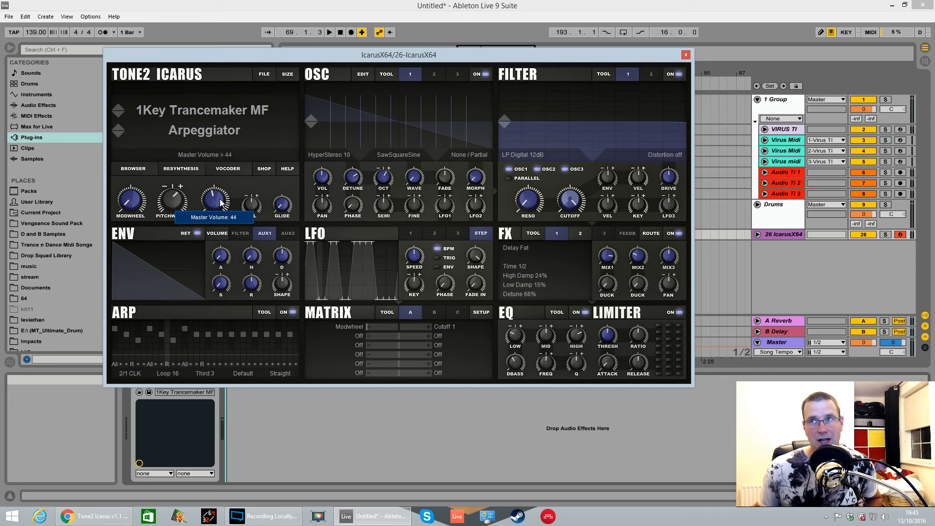
# - Examine the available modulation sources and targets for the second matrix row without assigning any
pyautogui.click(440, 331)
pyautogui.click(360, 339)
pyautogui.click(360, 336)
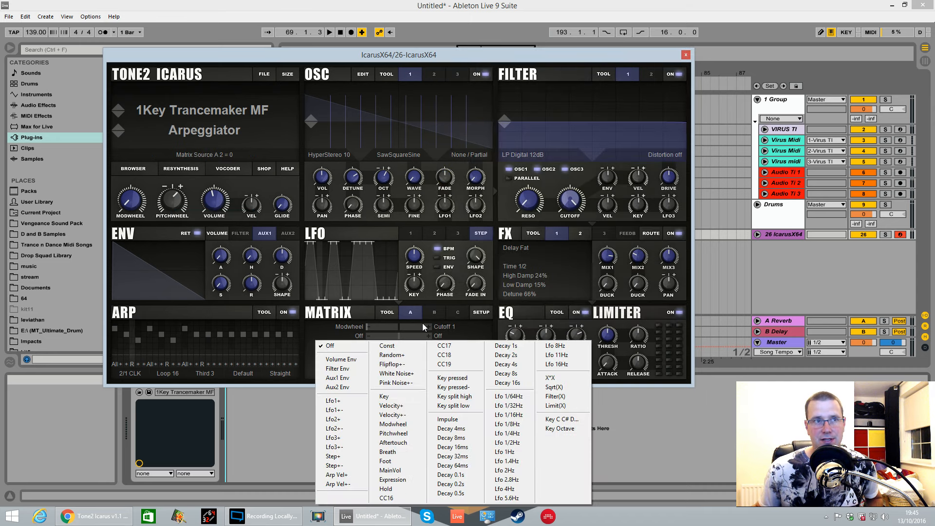
pyautogui.click(652, 440)
pyautogui.click(358, 335)
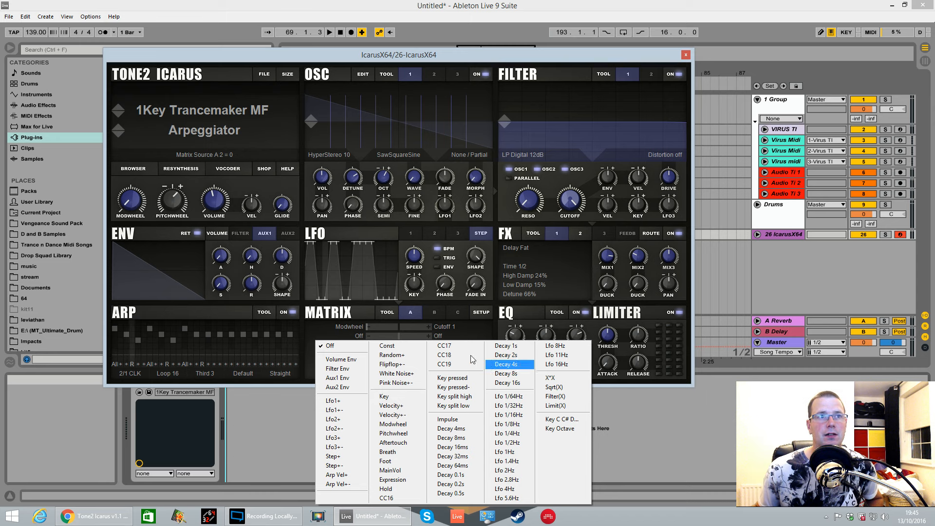
pyautogui.click(408, 329)
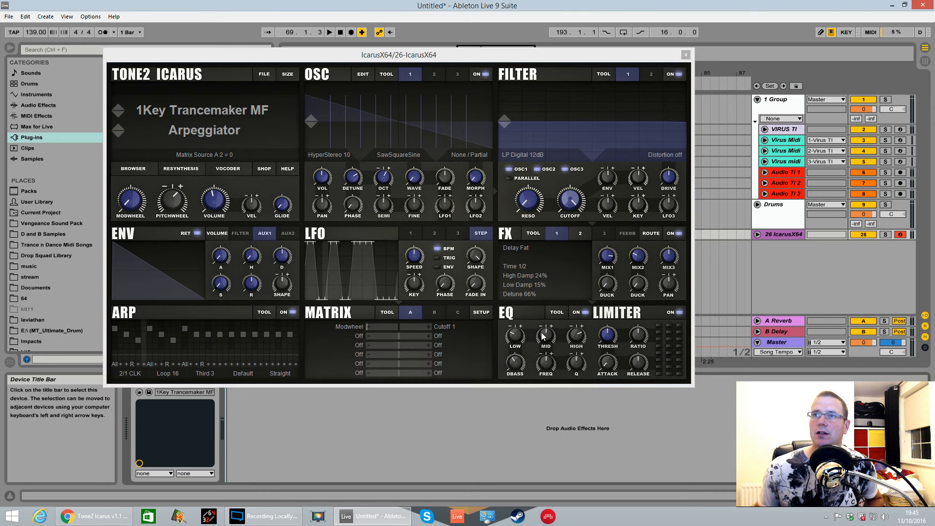
pyautogui.click(438, 336)
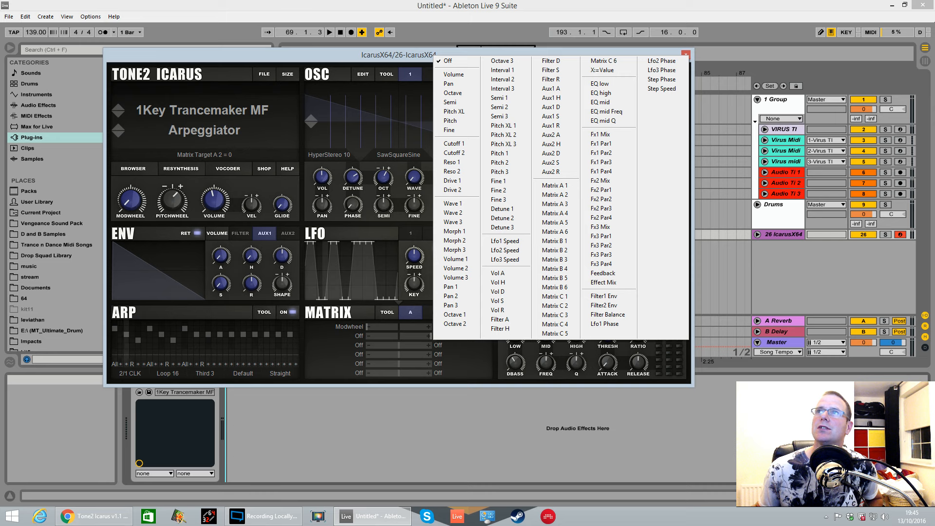
pyautogui.click(725, 424)
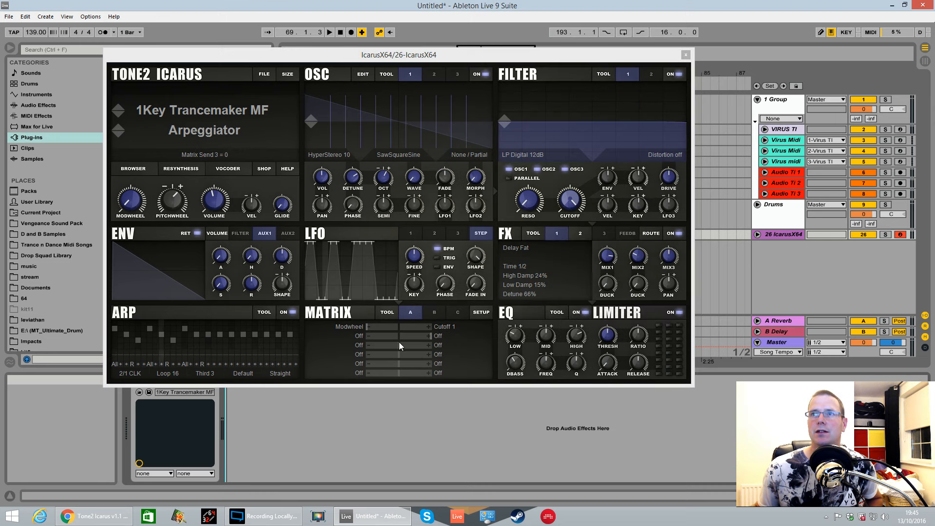
# - Vary the Modwheel to Cutoff 1 modulation amount in the matrix and bring it back to the centre
pyautogui.click(424, 327)
pyautogui.moveTo(425, 327); pyautogui.dragTo(448, 325)
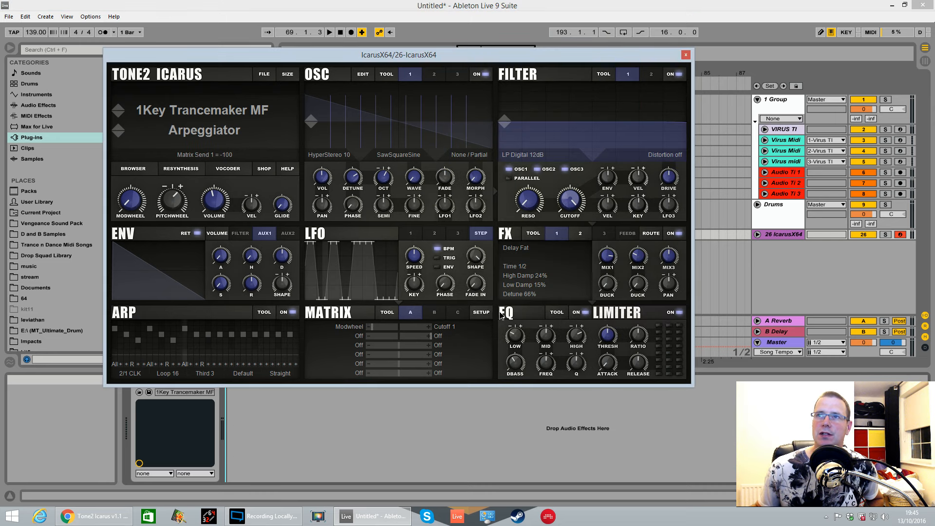
pyautogui.moveTo(509, 345); pyautogui.dragTo(406, 332)
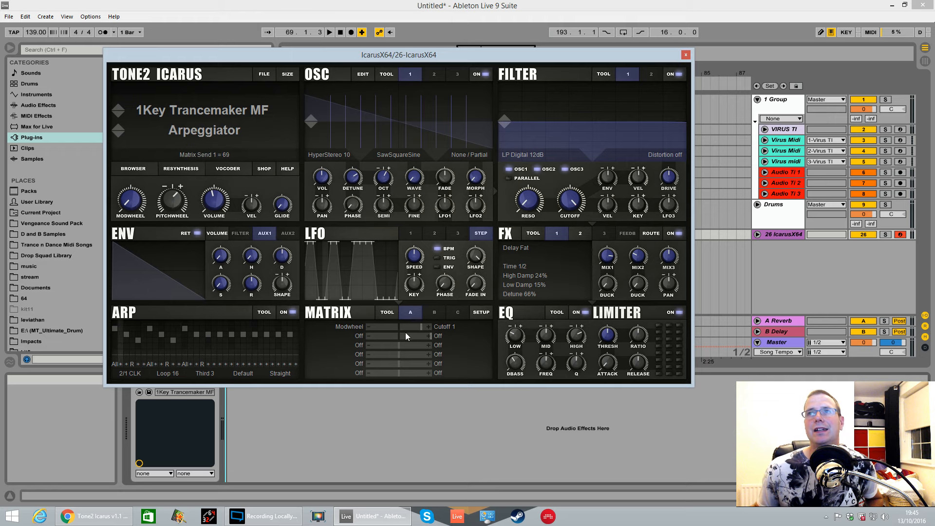
pyautogui.click(398, 327)
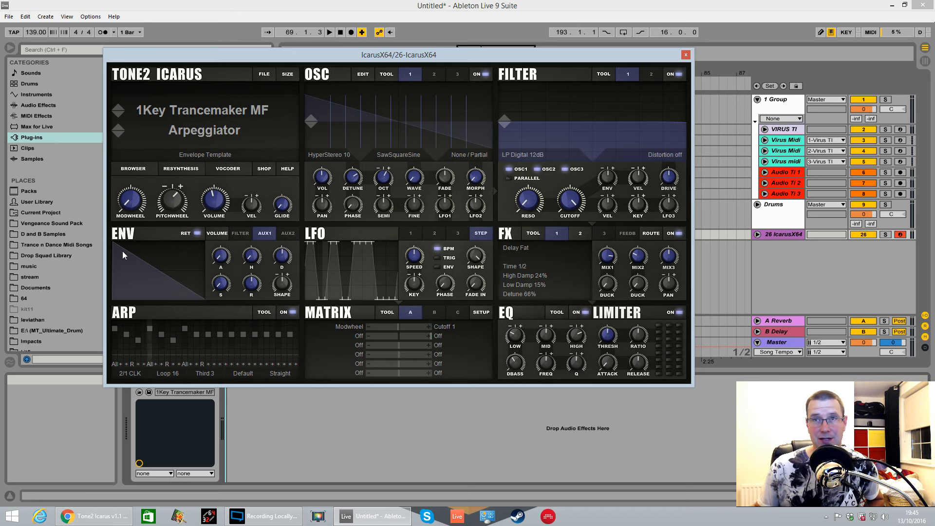
pyautogui.moveTo(125, 234)
pyautogui.mouseDown()
pyautogui.moveTo(334, 165)
pyautogui.moveTo(324, 181)
pyautogui.moveTo(132, 237)
pyautogui.mouseUp()
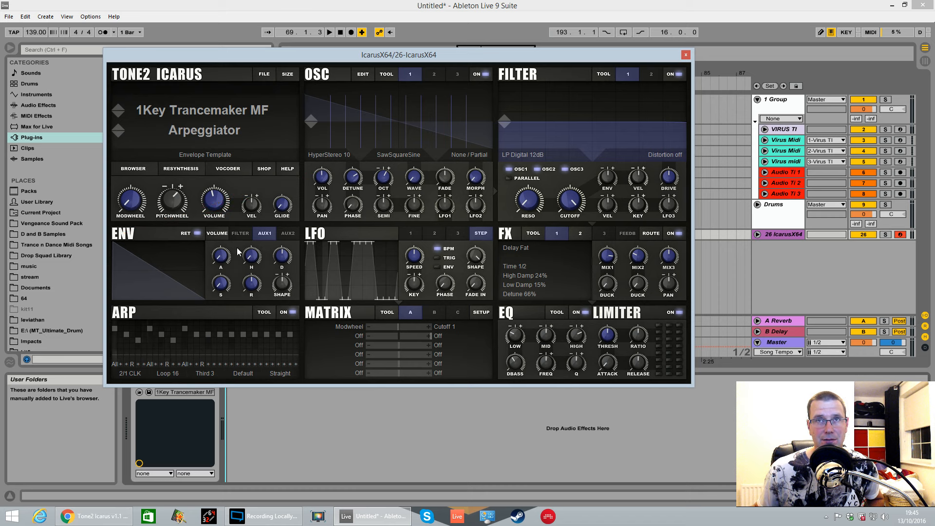
pyautogui.moveTo(318, 234)
pyautogui.mouseDown()
pyautogui.moveTo(394, 172)
pyautogui.moveTo(319, 236)
pyautogui.mouseUp()
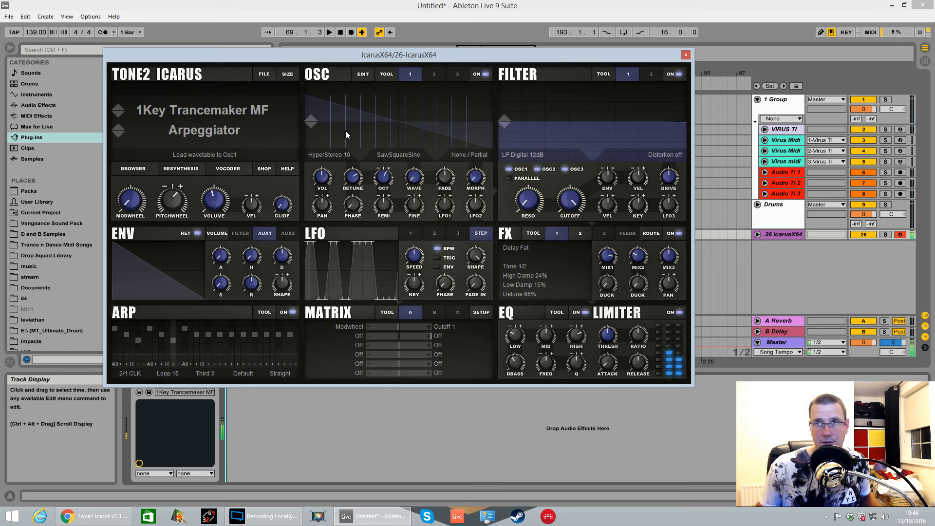
# - Lower oscillator 1's Detune so that its unison voices lie close together
pyautogui.moveTo(355, 176); pyautogui.dragTo(370, 259)
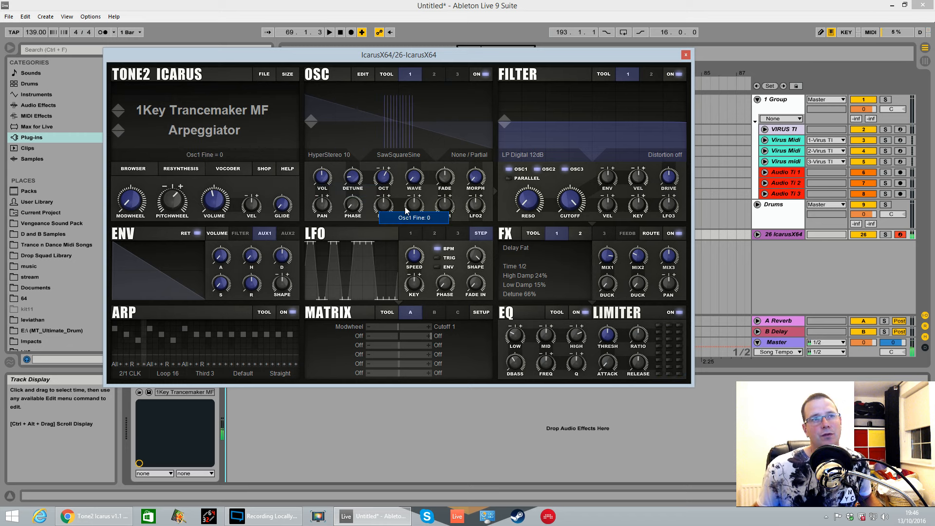
pyautogui.moveTo(352, 187); pyautogui.dragTo(407, 220)
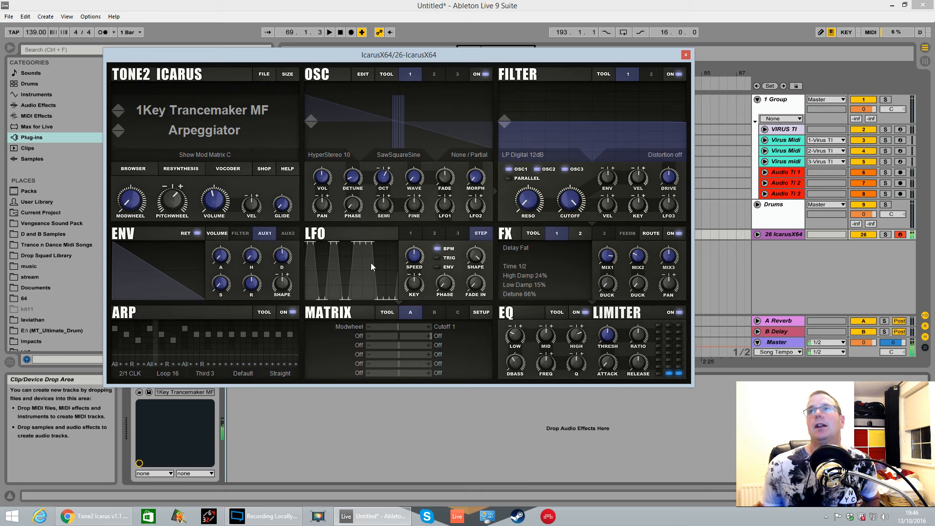
# - Switch to Chrome to view the Tone2 Icarus v1.1 public beta e-mail, and return to the synth in Ableton Live
pyautogui.click(93, 516)
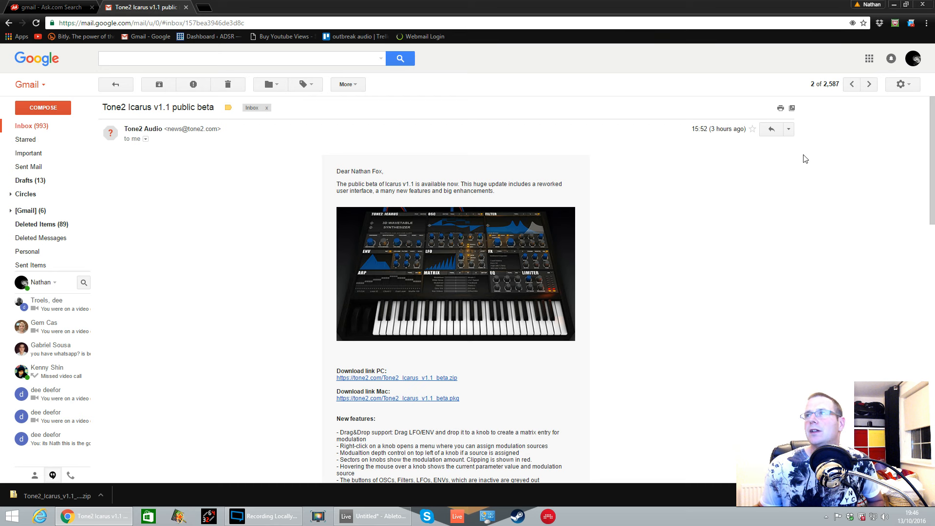
pyautogui.click(895, 5)
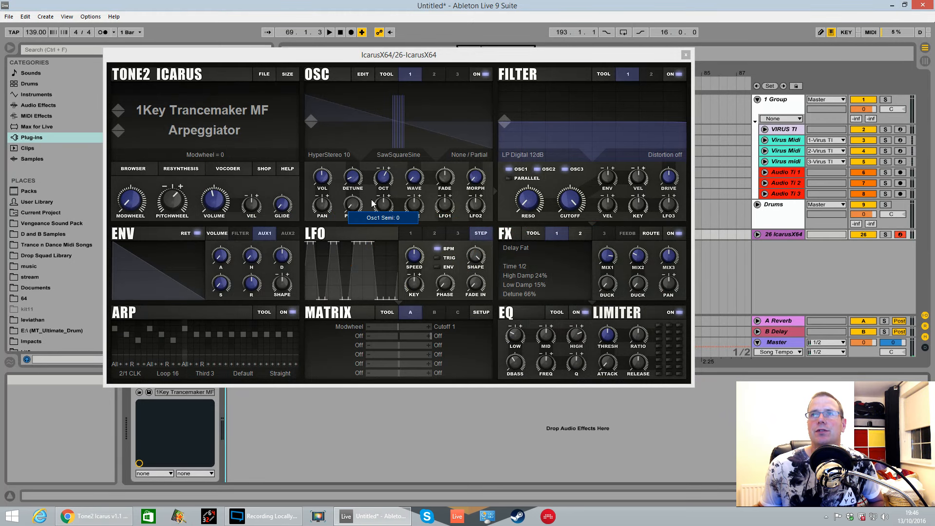
# - Assign LFO 1 as the modulation source for oscillator 1's Detune and for filter 1's Cutoff
pyautogui.moveTo(390, 54); pyautogui.dragTo(369, 54)
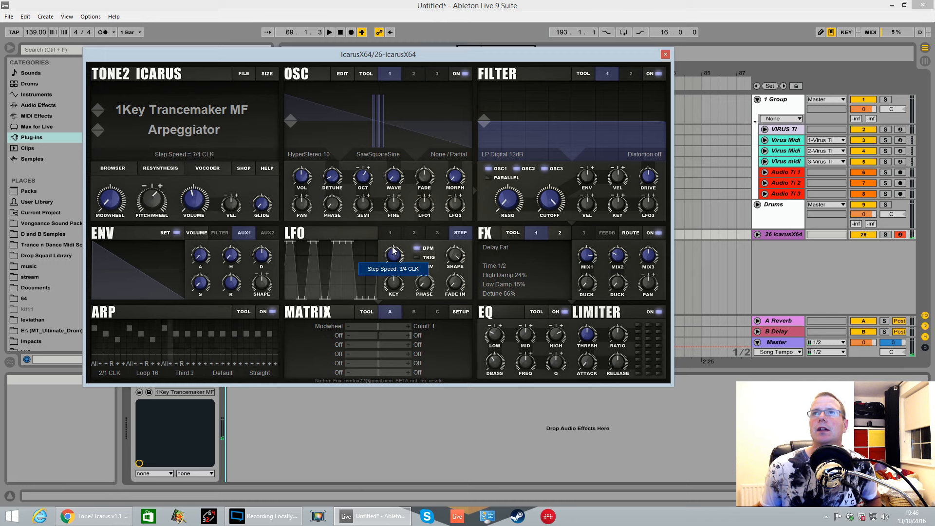
pyautogui.click(381, 237)
pyautogui.moveTo(298, 233); pyautogui.dragTo(333, 180)
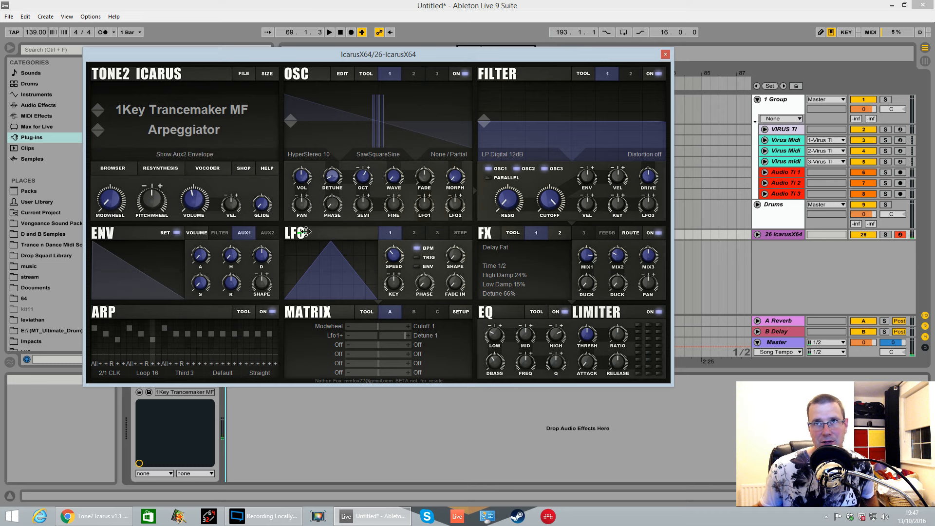
pyautogui.moveTo(441, 250); pyautogui.dragTo(553, 206)
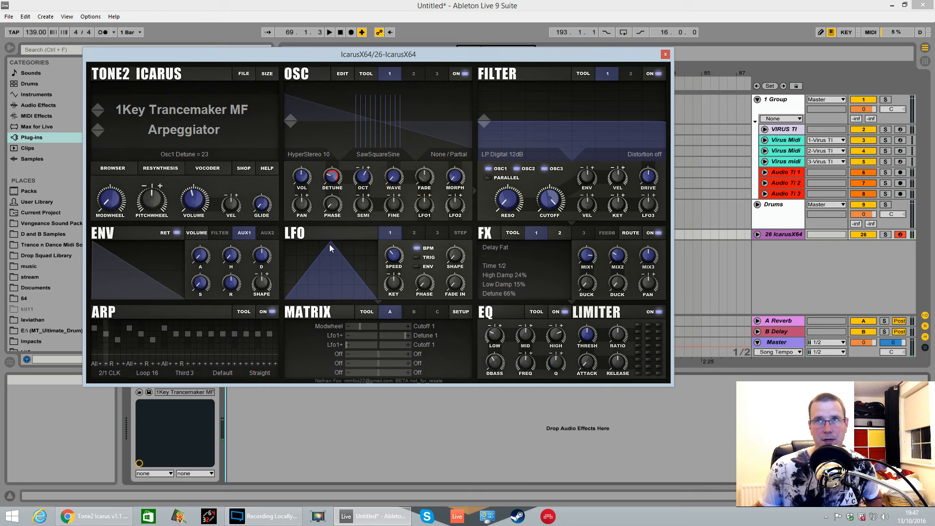
# - Sweep oscillator 1's Detune up to 50 and settle it at 28
pyautogui.moveTo(327, 175)
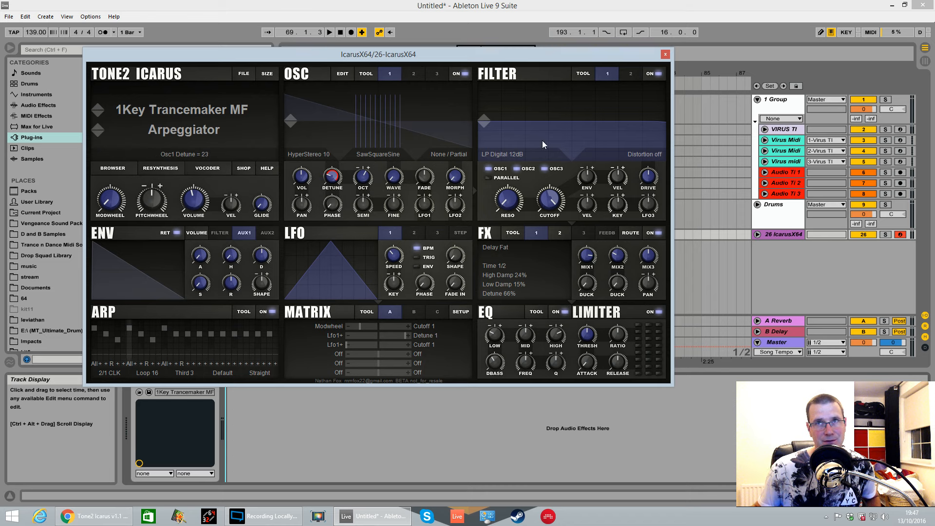
pyautogui.moveTo(332, 183)
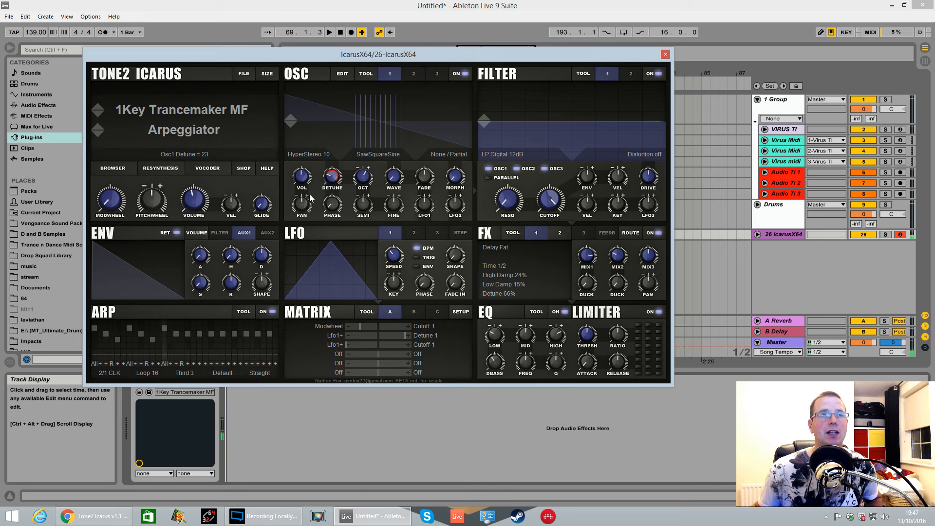
pyautogui.moveTo(333, 175)
pyautogui.mouseDown()
pyautogui.moveTo(347, 127)
pyautogui.moveTo(341, 194)
pyautogui.moveTo(324, 173)
pyautogui.mouseUp()
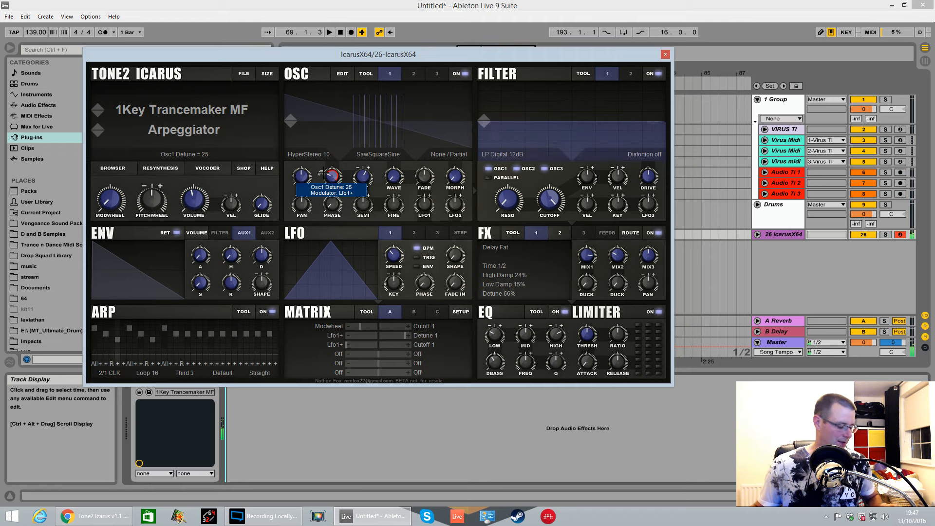
pyautogui.scroll(5, 332, 181)
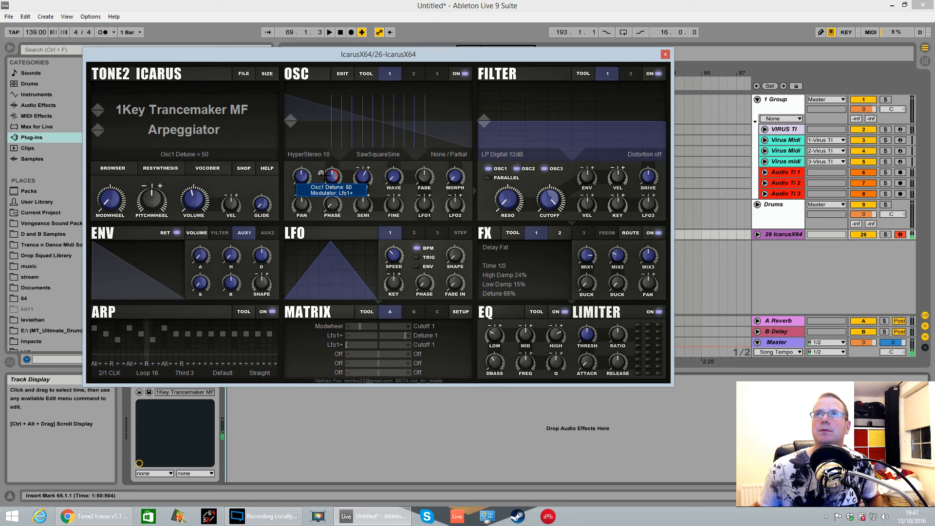
pyautogui.moveTo(330, 181); pyautogui.dragTo(334, 205)
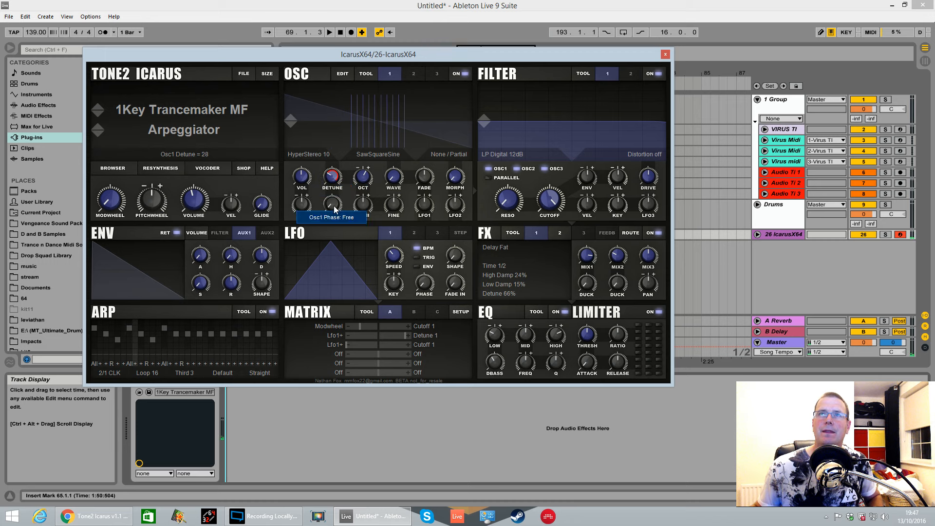
# - Examine the modulation options of oscillator 1's Detune knob and the source choices of the matrix's Modwheel row
pyautogui.rightClick(334, 178)
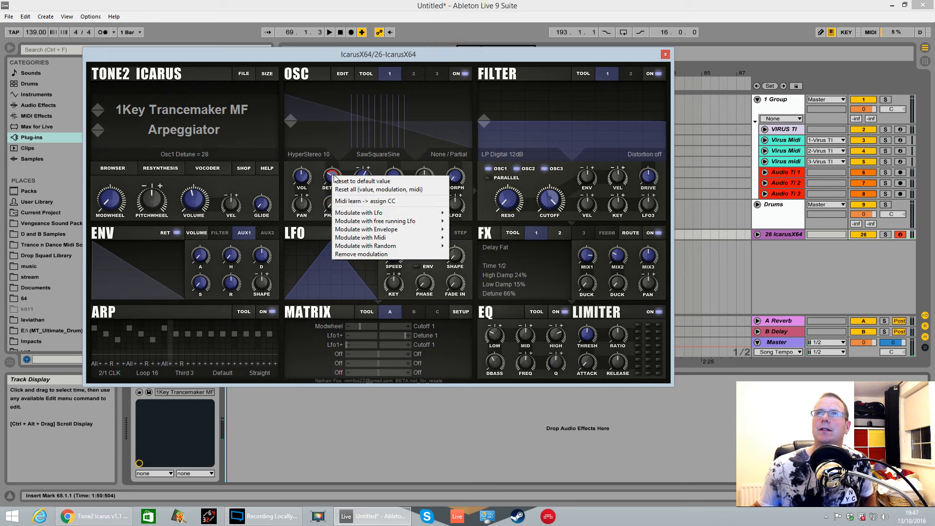
pyautogui.click(441, 347)
pyautogui.click(323, 327)
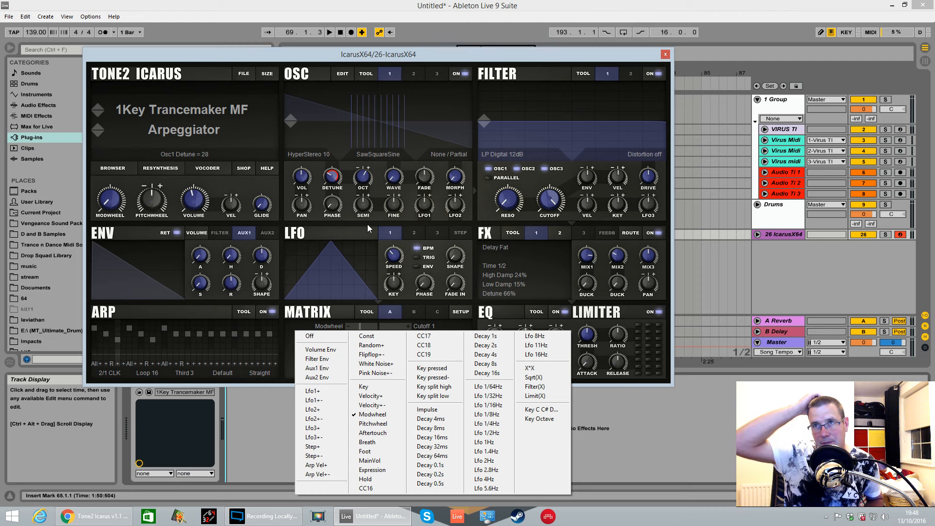
pyautogui.click(682, 370)
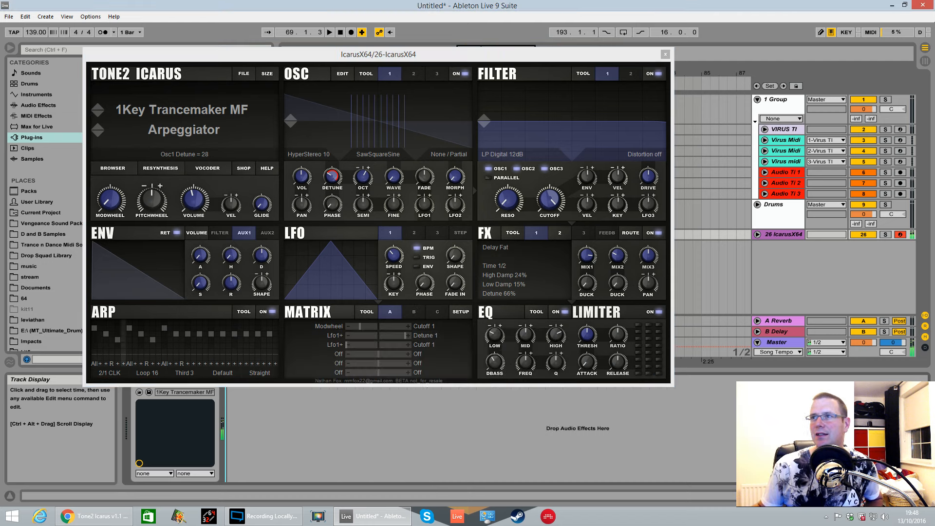
# - Open the matrix section's setup page and set the arpeggiator and LFO retrigger mode to Arp/Lfo soft trig
pyautogui.click(461, 312)
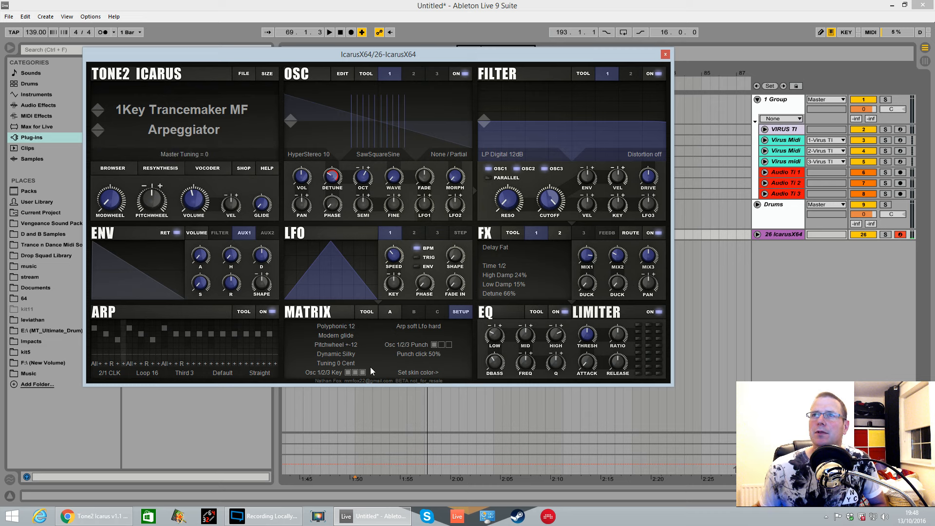
pyautogui.click(435, 327)
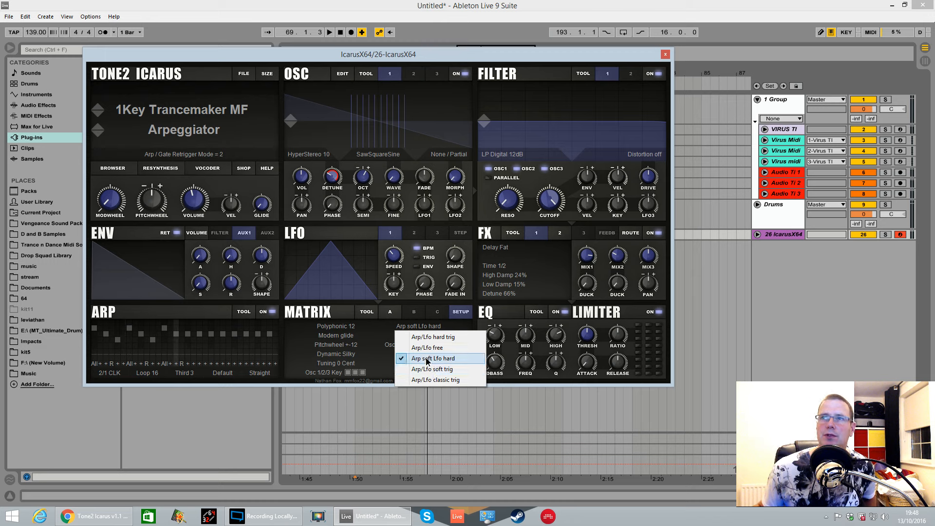
pyautogui.click(428, 358)
pyautogui.click(429, 327)
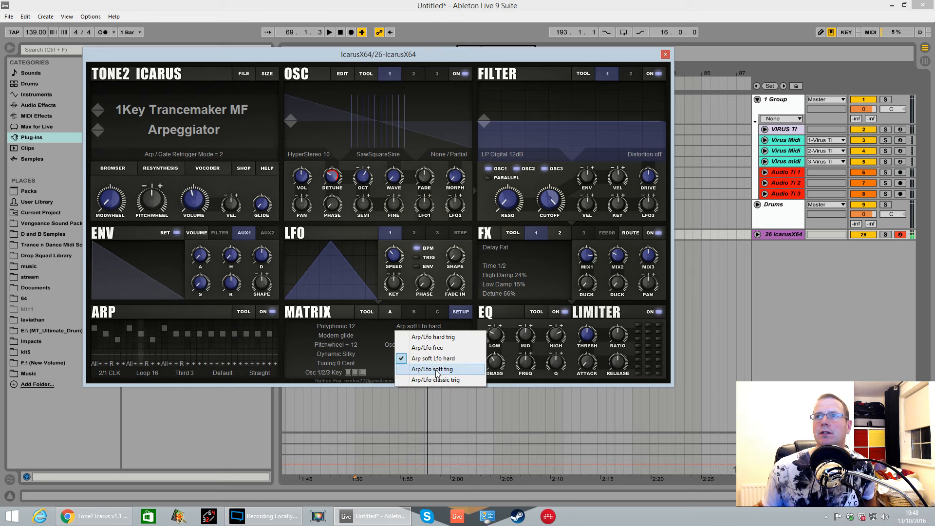
pyautogui.click(432, 369)
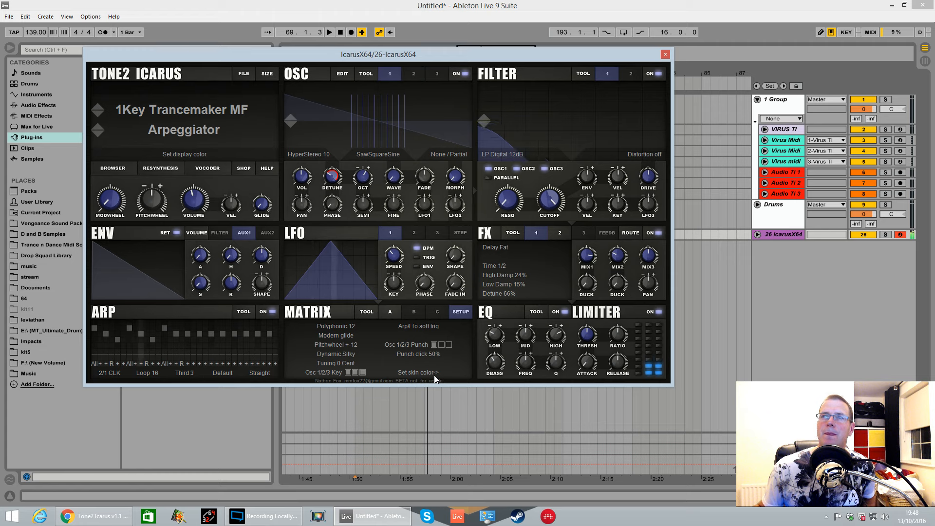
# - Switch to Chrome to read the New features list in the Icarus v1.1 e-mail, and return to the synth in Ableton Live
pyautogui.click(94, 516)
pyautogui.scroll(-4, 342, 314)
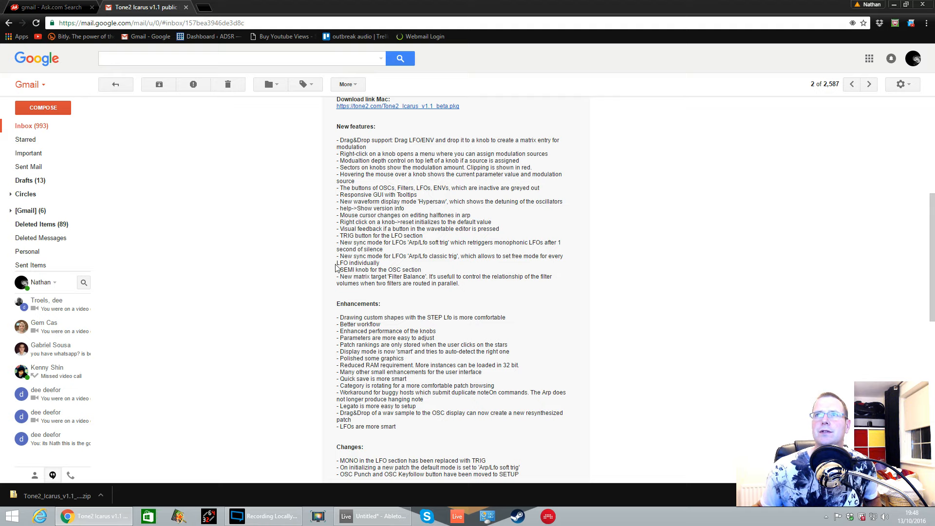
pyautogui.moveTo(788, 13); pyautogui.dragTo(503, 345)
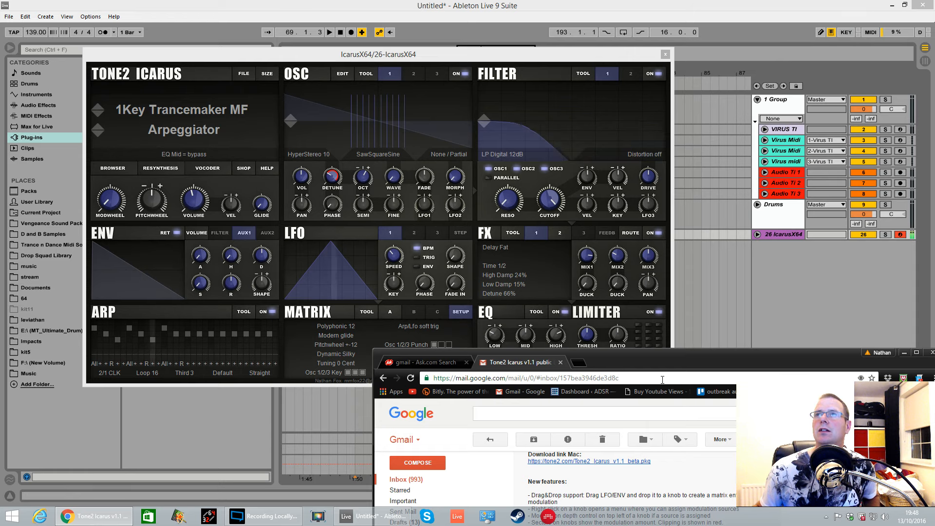
pyautogui.moveTo(612, 368); pyautogui.dragTo(393, 321)
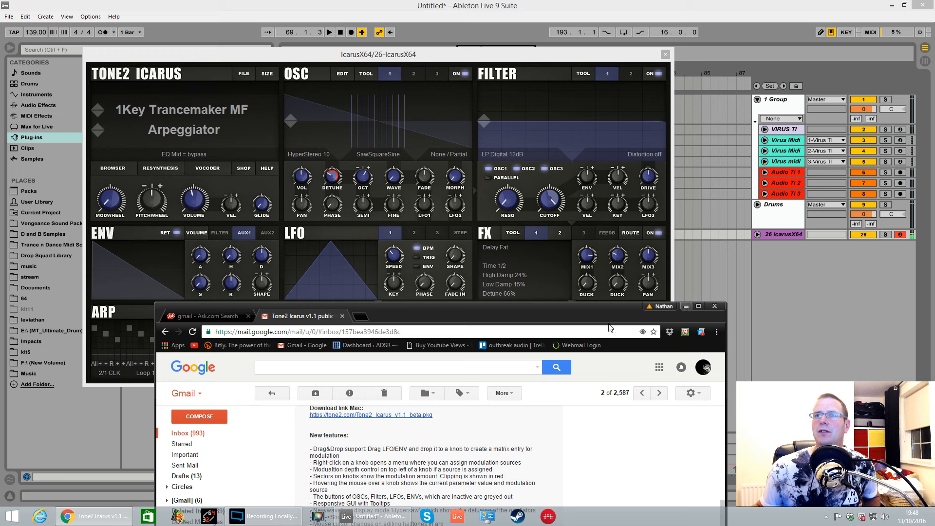
pyautogui.moveTo(689, 310); pyautogui.dragTo(706, 260)
pyautogui.click(701, 257)
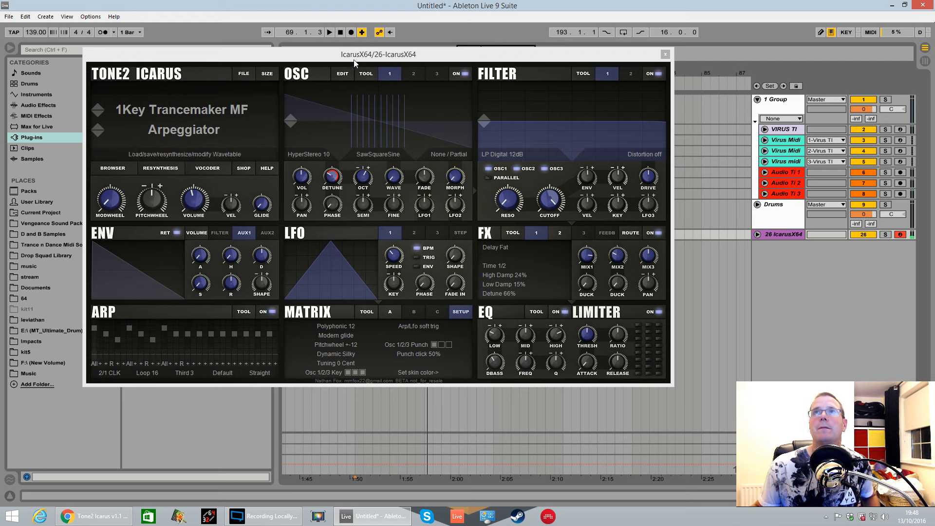
# - Initialise the patch, and load the Mixed Serial wavetable into oscillator 1 with a shifted Wave position
pyautogui.click(243, 74)
pyautogui.click(247, 134)
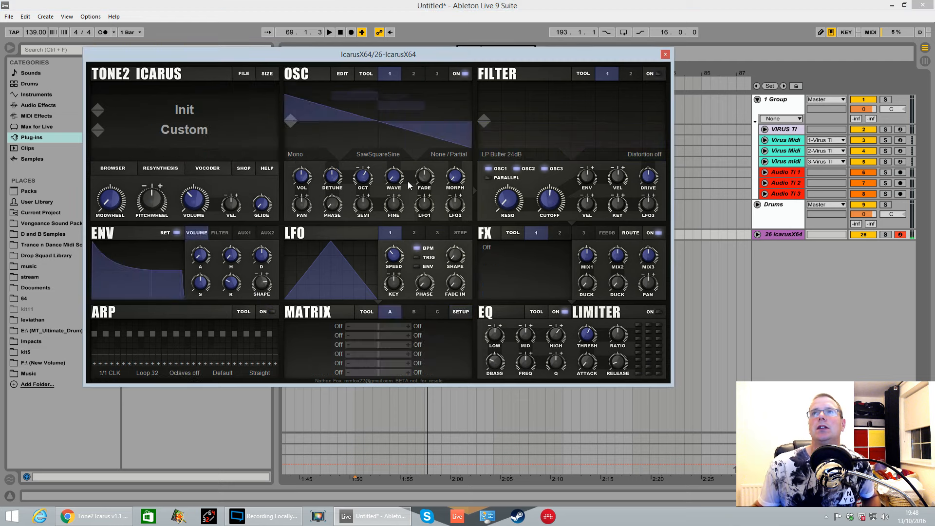
pyautogui.click(375, 153)
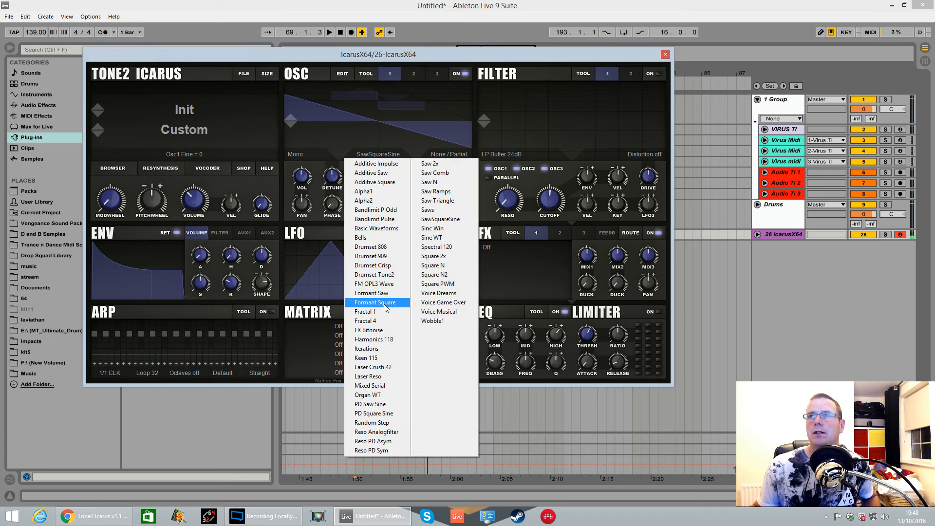
pyautogui.click(372, 386)
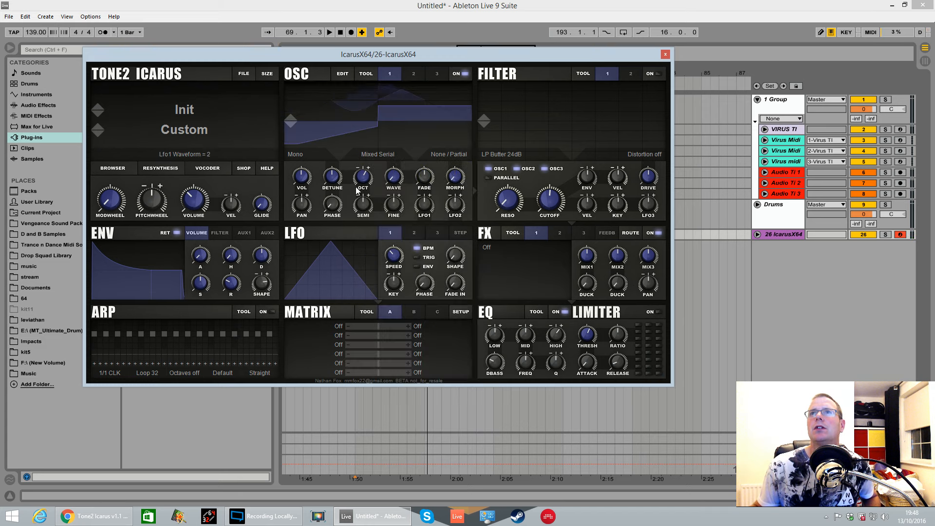
pyautogui.moveTo(394, 177)
pyautogui.mouseDown()
pyautogui.moveTo(389, 161)
pyautogui.moveTo(400, 178)
pyautogui.mouseUp()
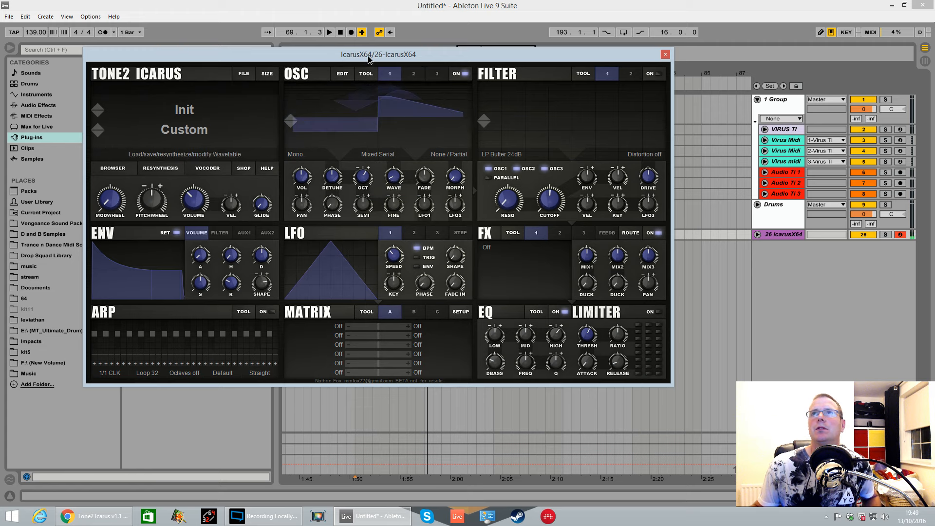
# - View oscillator 1's waveform in the wavetable editor, close the plug-in window, and reopen it from the IcarusX64 track
pyautogui.moveTo(372, 54); pyautogui.dragTo(426, 54)
pyautogui.click(396, 73)
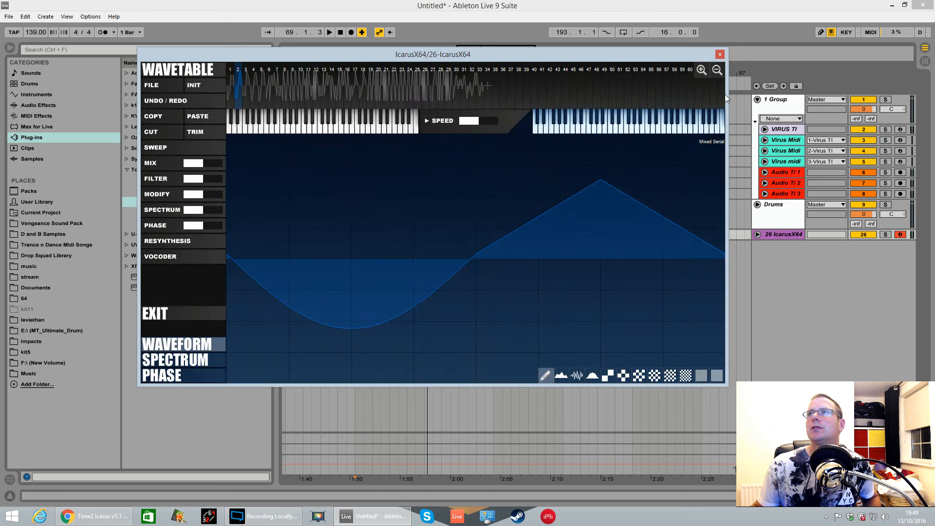
pyautogui.click(721, 54)
pyautogui.click(778, 235)
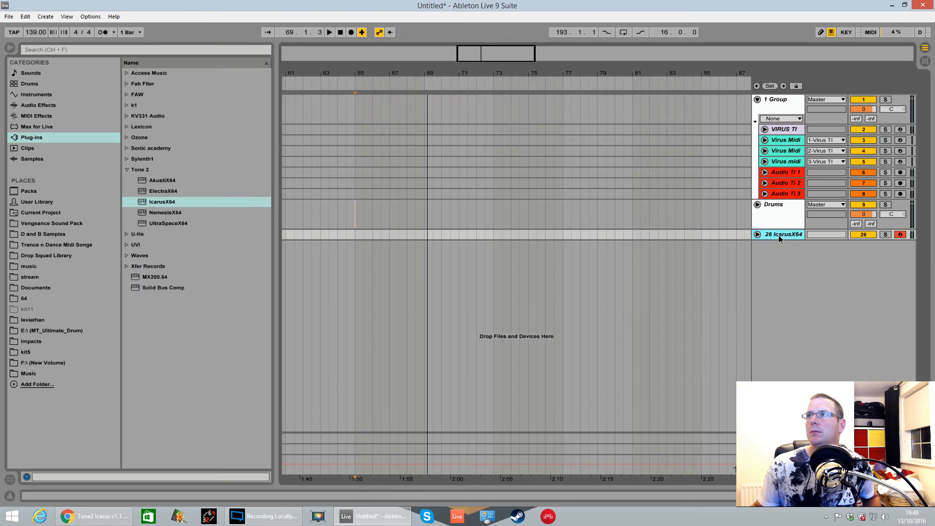
pyautogui.doubleClick(778, 238)
pyautogui.click(152, 381)
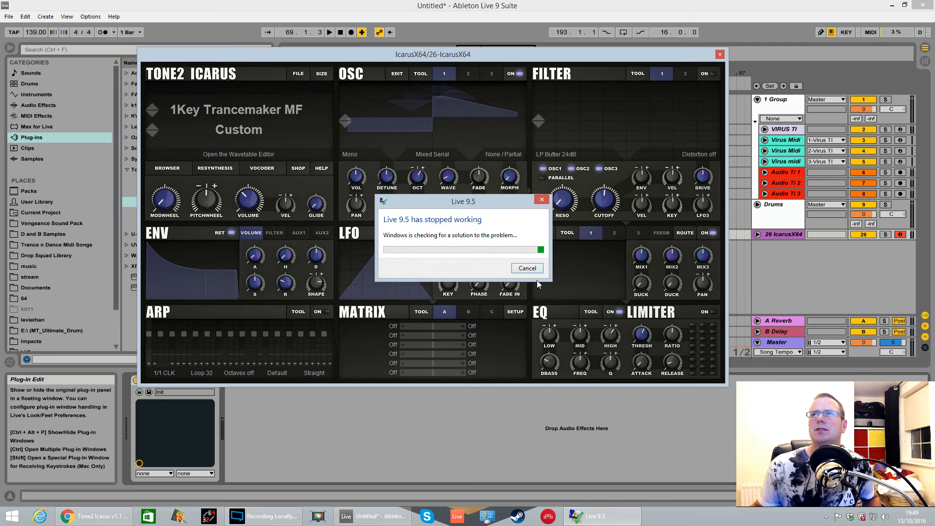
# - Dismiss the crash dialog, and restart Ableton Live 9 without recovering the Untitled Live Set
pyautogui.click(527, 268)
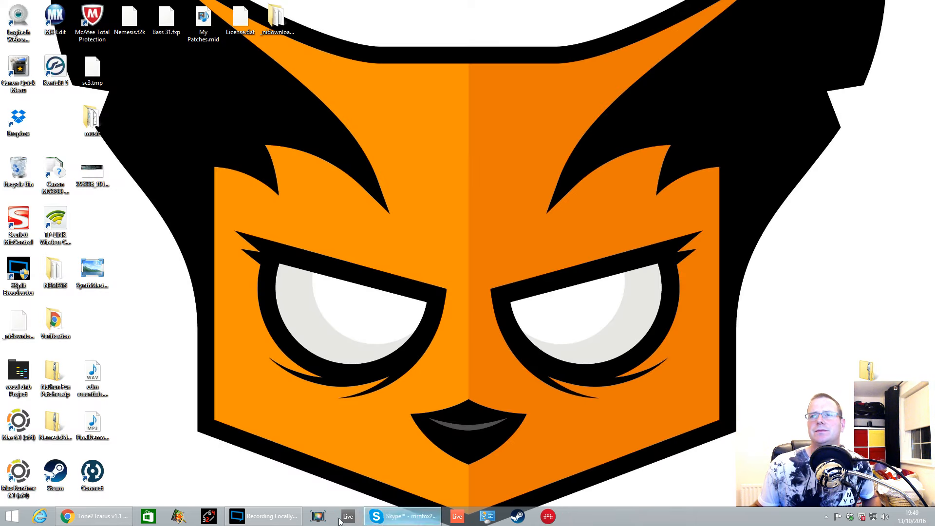
pyautogui.rightClick(373, 517)
pyautogui.click(368, 489)
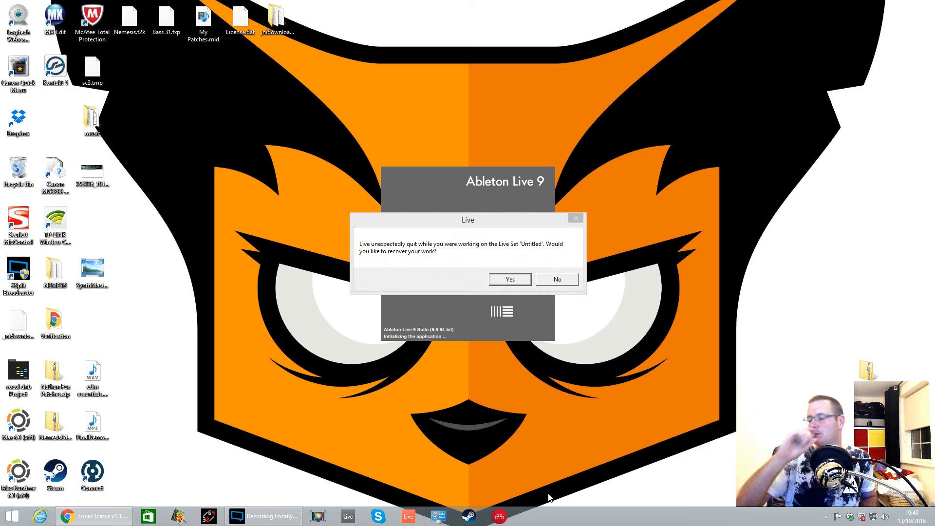
pyautogui.click(546, 289)
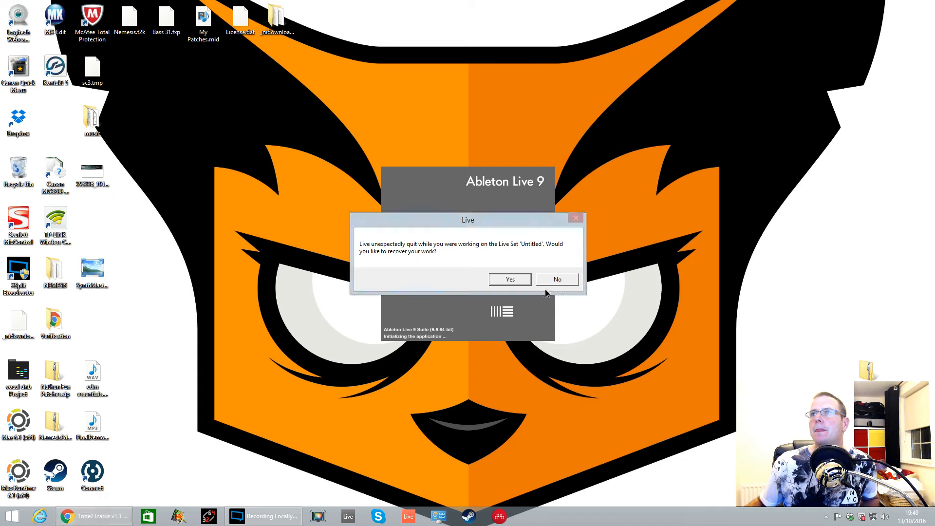
pyautogui.click(560, 279)
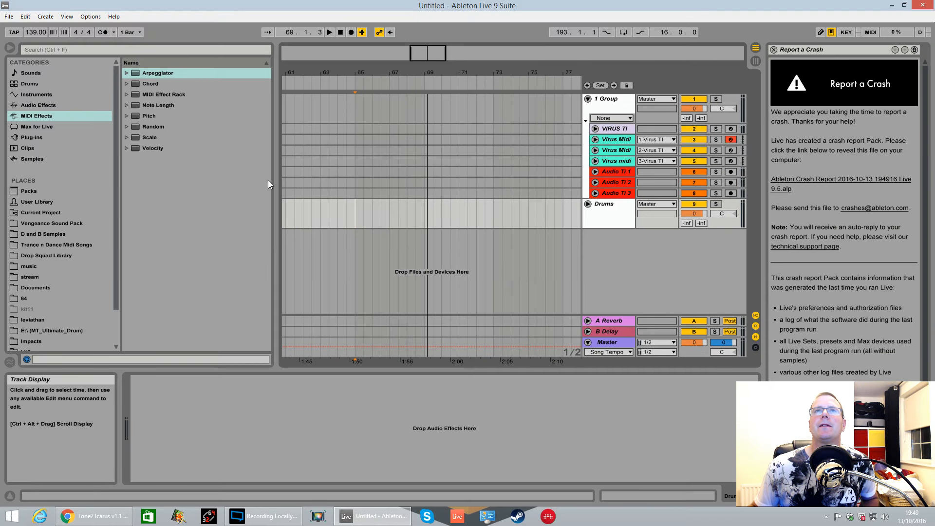
# - Locate IcarusX64 among the Tone 2 plug-ins, and add an audio track and a MIDI track below Drums
pyautogui.click(37, 135)
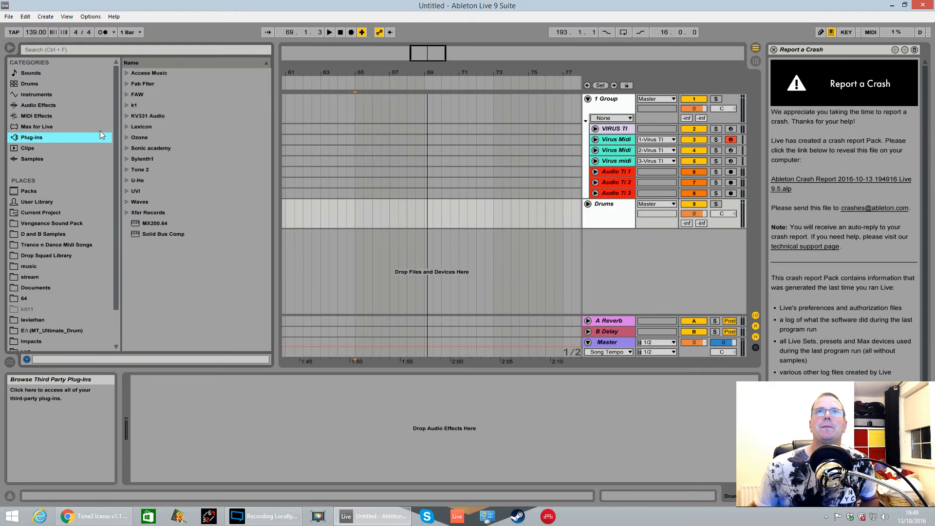
pyautogui.click(135, 170)
pyautogui.click(166, 202)
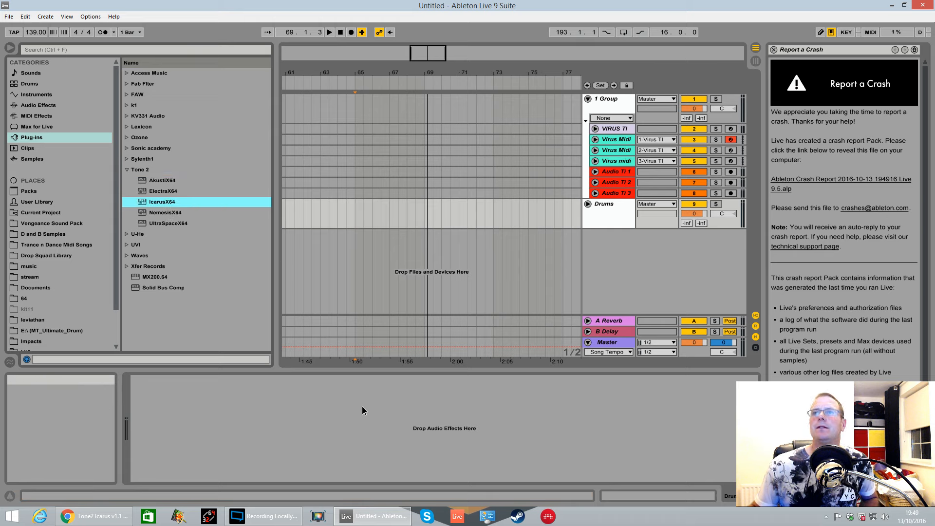
pyautogui.moveTo(150, 206); pyautogui.dragTo(603, 256)
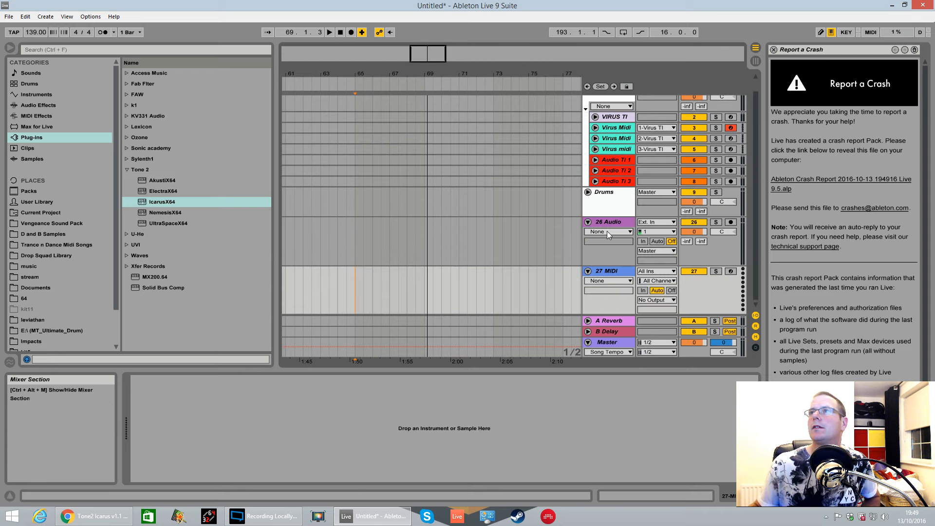
# - Delete the extra audio track below Drums and close the crash report view
pyautogui.rightClick(608, 229)
pyautogui.click(618, 257)
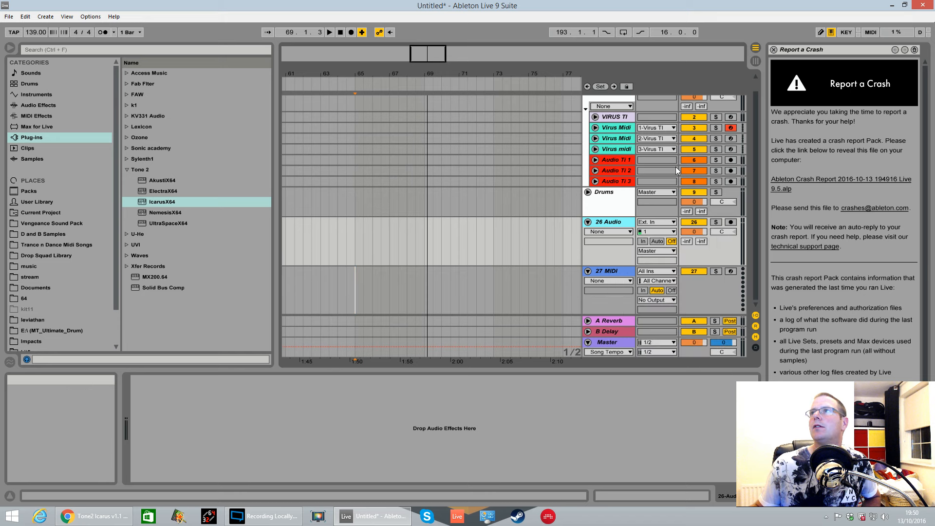
pyautogui.click(775, 50)
# - Load IcarusX64 onto the new MIDI track and initialise its patch
pyautogui.click(197, 205)
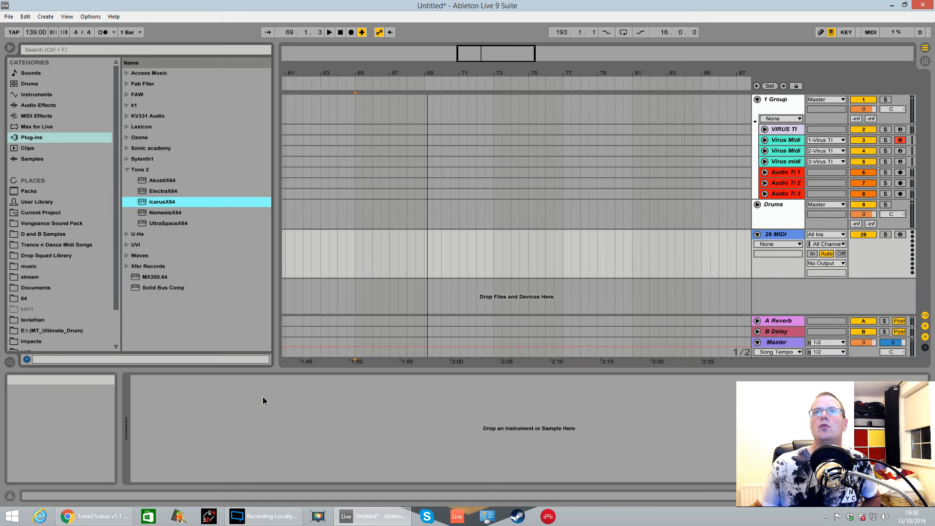
pyautogui.moveTo(218, 367); pyautogui.dragTo(226, 448)
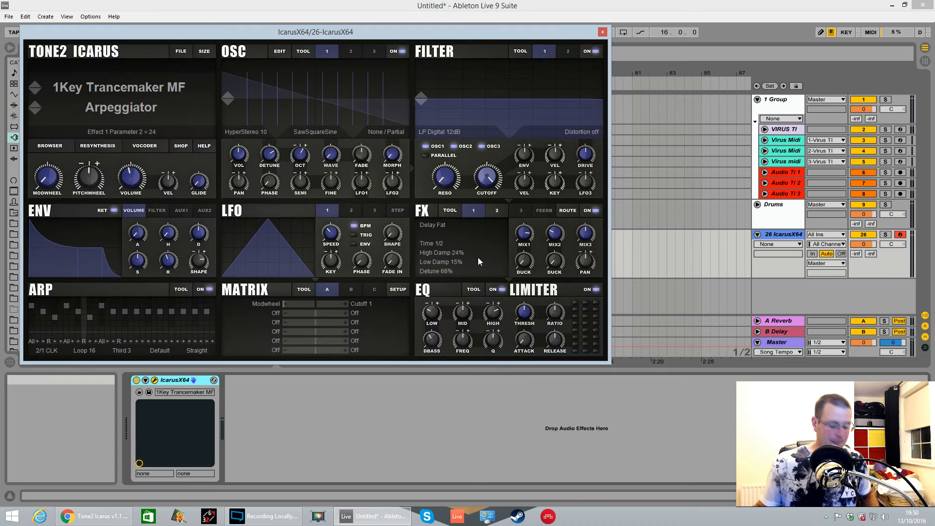
pyautogui.click(184, 53)
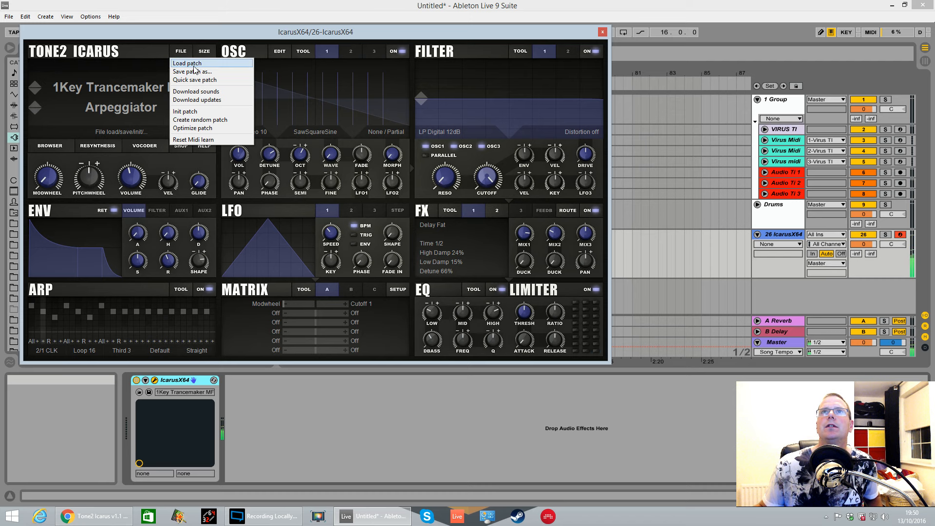
pyautogui.click(185, 112)
# - View oscillator 1's wavetable editor, and examine the oscillator tool options for loading Serum-compatible wavetables
pyautogui.click(282, 51)
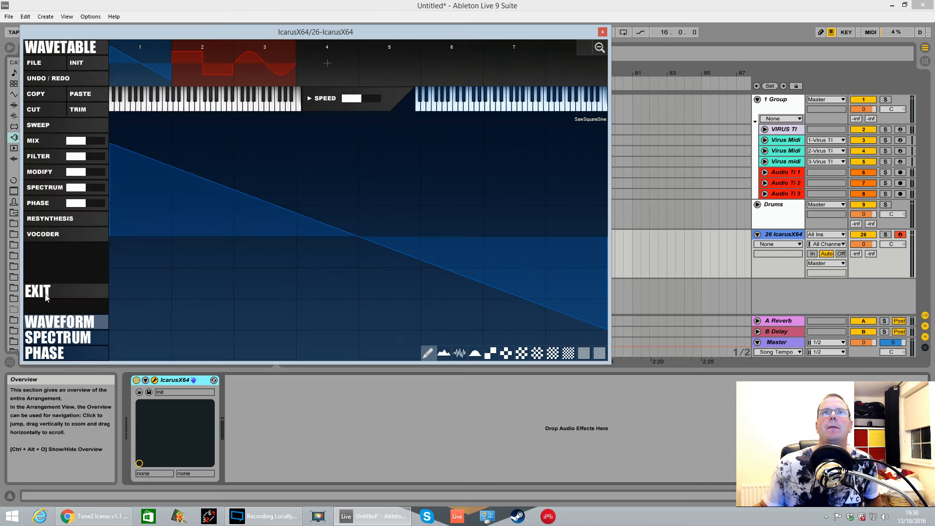
pyautogui.click(45, 295)
pyautogui.click(303, 51)
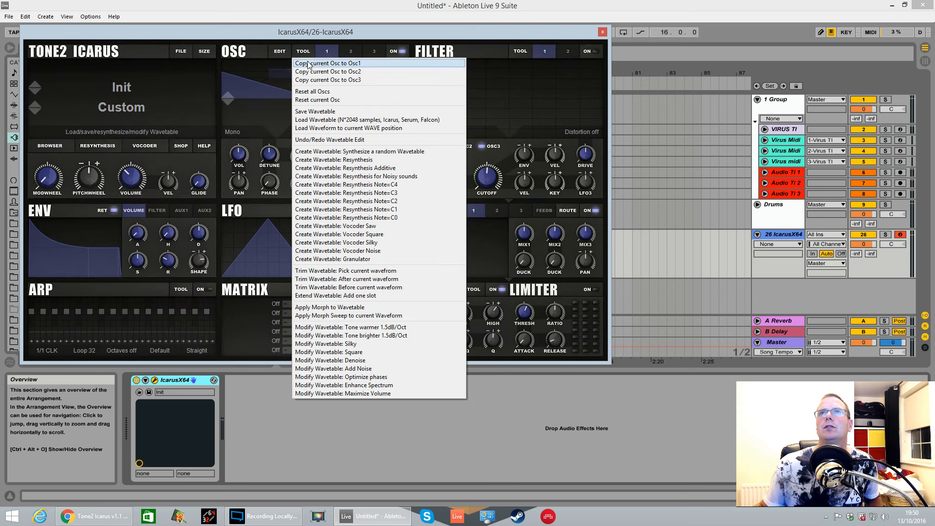
pyautogui.click(322, 120)
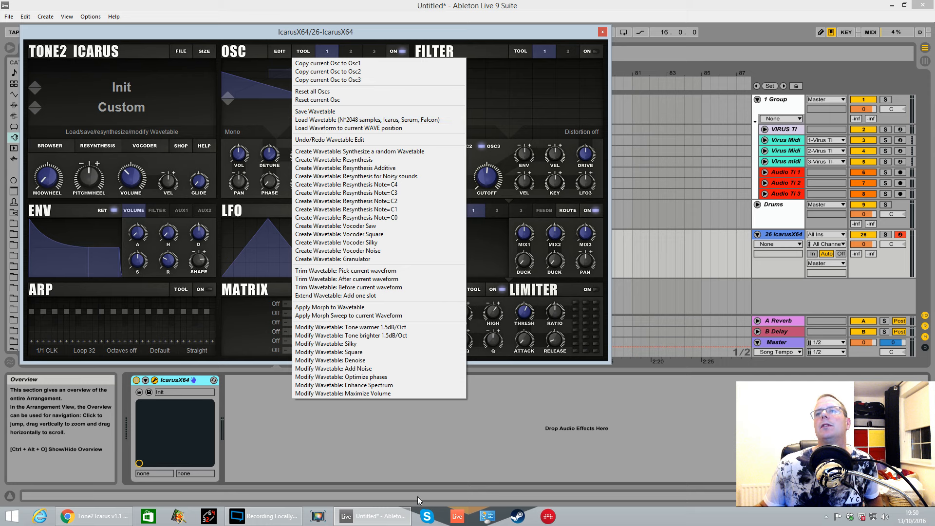
# - Switch to File Explorer and browse Documents to the Xfer Serum Presets folder's Tables > User wavetables
pyautogui.rightClick(13, 515)
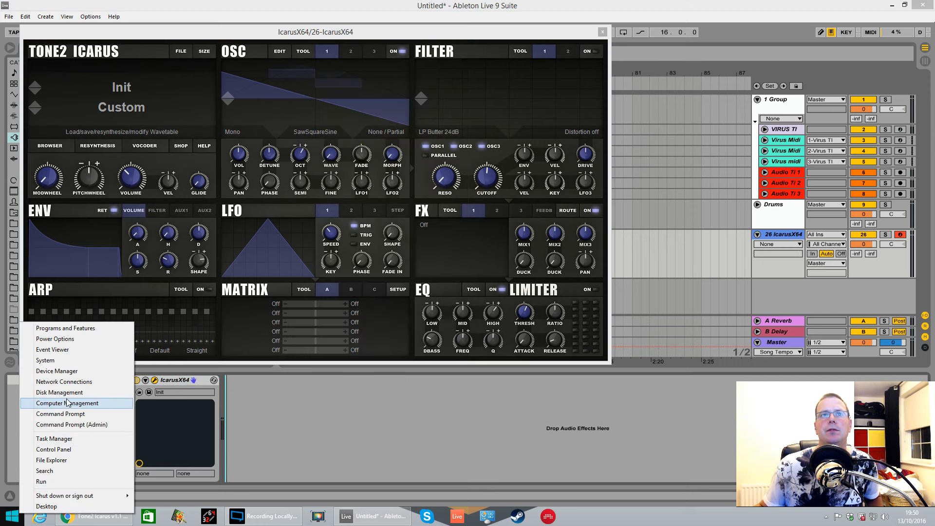
pyautogui.click(52, 463)
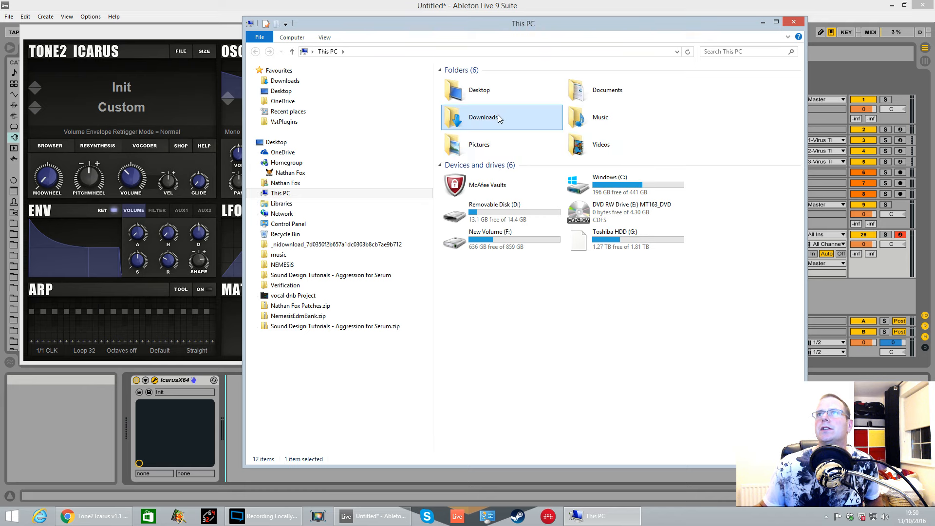
pyautogui.doubleClick(601, 91)
pyautogui.doubleClick(461, 378)
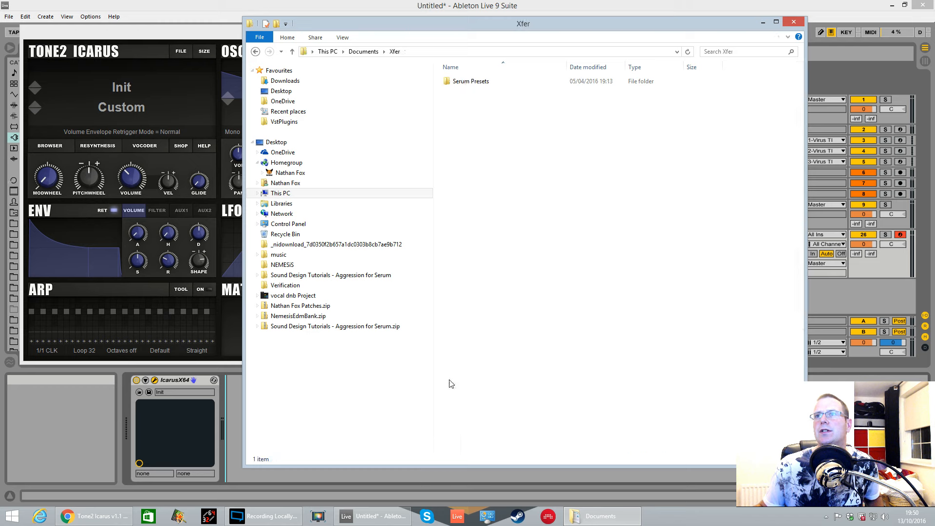
pyautogui.click(478, 84)
pyautogui.doubleClick(477, 84)
pyautogui.doubleClick(465, 132)
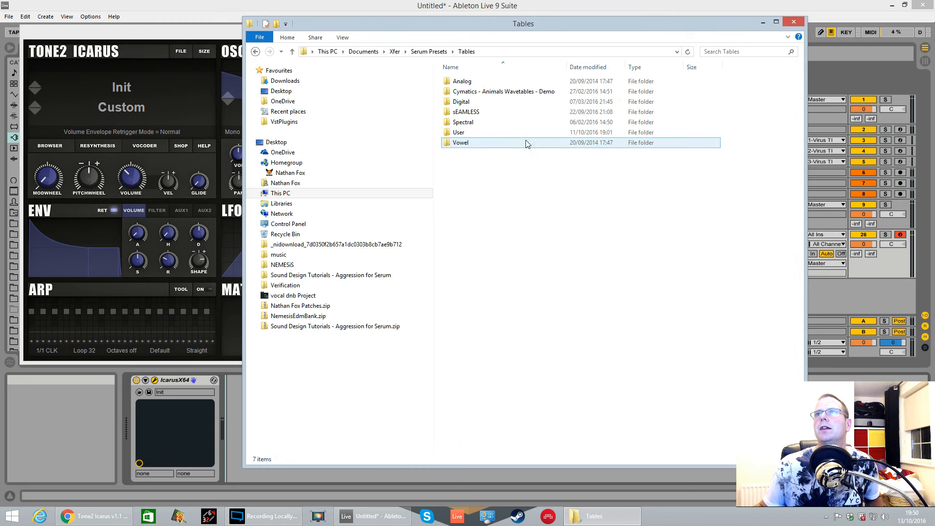
pyautogui.click(465, 133)
pyautogui.doubleClick(465, 131)
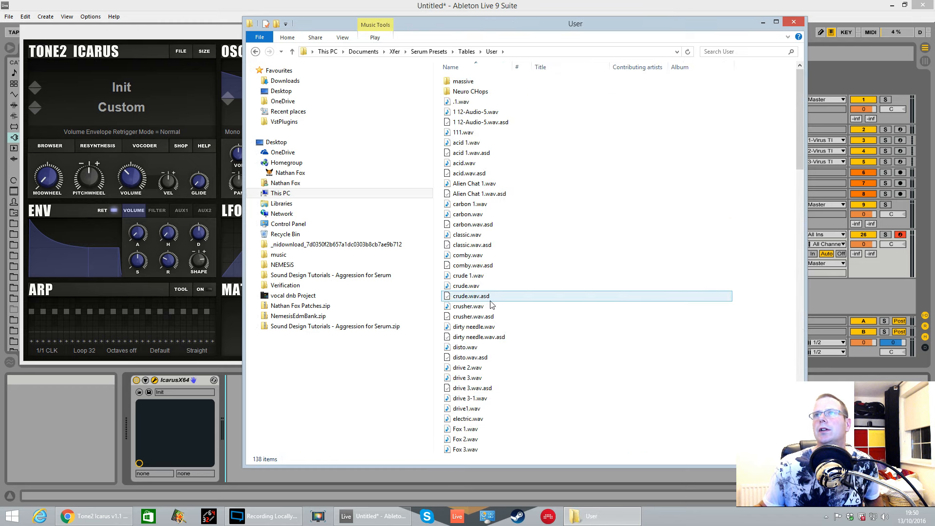
# - Load the Serum wavetable Fox 29.wav from the User folder into Icarus oscillator 1, and clear the file window away
pyautogui.scroll(-3, 491, 298)
pyautogui.scroll(-5, 494, 356)
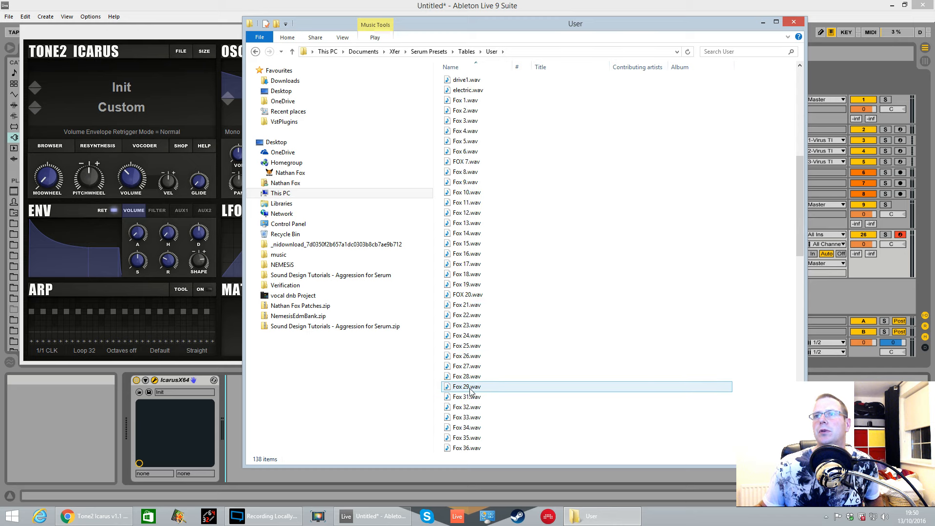
pyautogui.moveTo(575, 27); pyautogui.dragTo(767, 103)
pyautogui.moveTo(658, 461); pyautogui.dragTo(253, 168)
pyautogui.moveTo(310, 106); pyautogui.dragTo(309, 107)
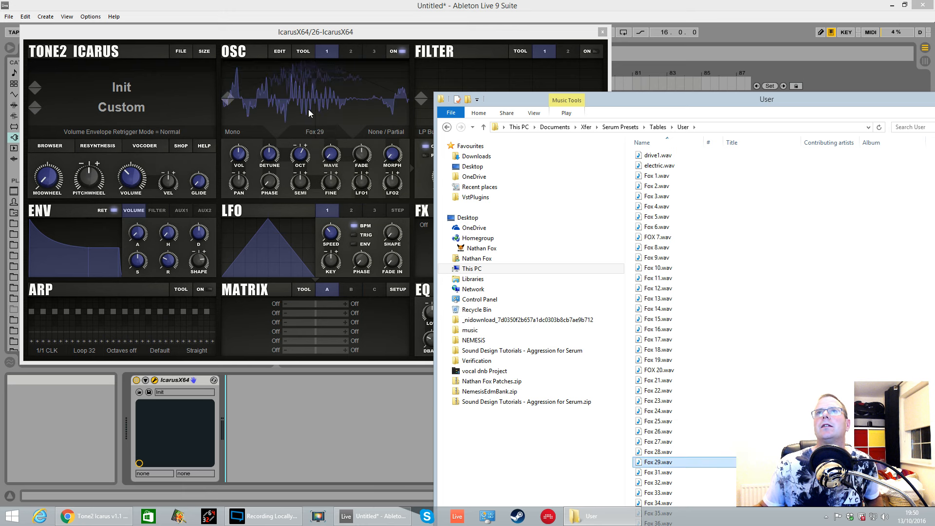
pyautogui.moveTo(529, 105); pyautogui.dragTo(85, 215)
pyautogui.click(541, 206)
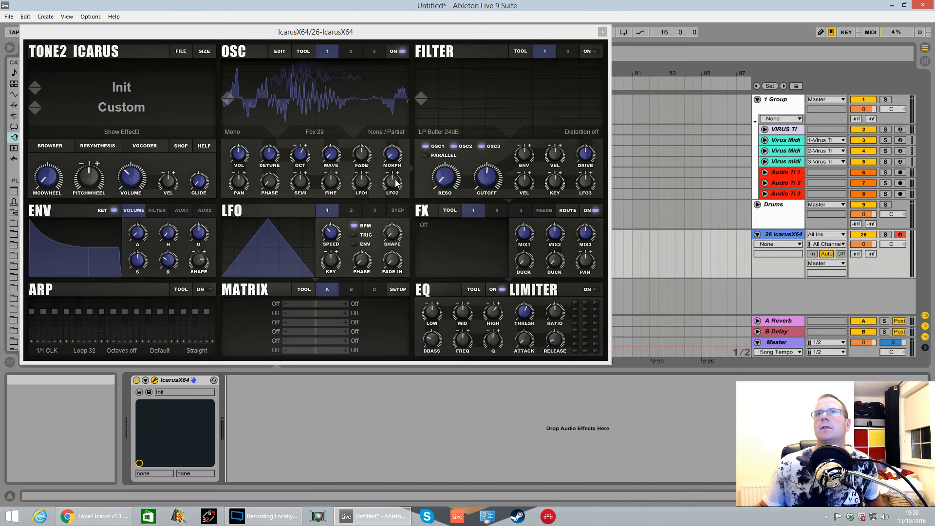
# - Scan through the Fox 29 wavetable with oscillator 1's wave position and adjust the oscillator's fade
pyautogui.click(301, 168)
pyautogui.moveTo(332, 156); pyautogui.dragTo(343, 108)
pyautogui.click(357, 157)
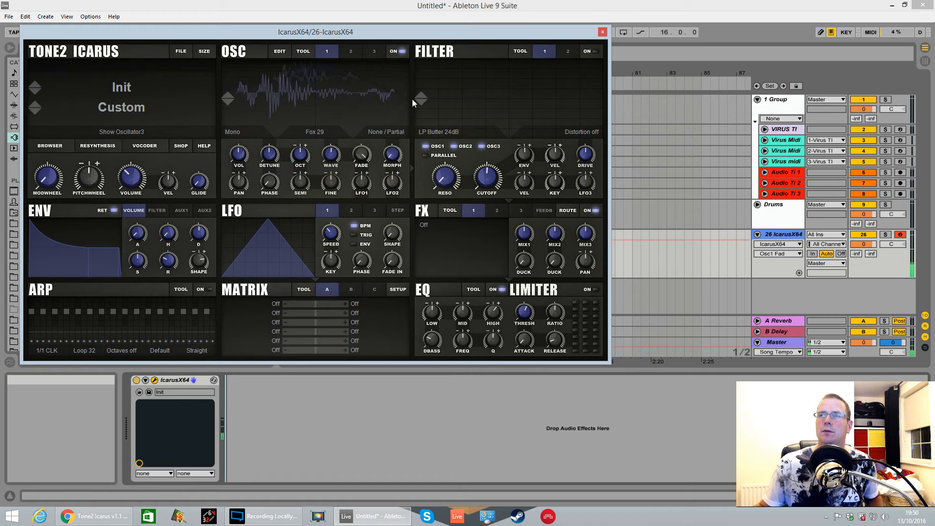
# - Raise the master volume to 33 and set oscillator 1's wave position to about 8.34
pyautogui.moveTo(417, 37); pyautogui.dragTo(534, 42)
pyautogui.moveTo(246, 184); pyautogui.dragTo(266, 143)
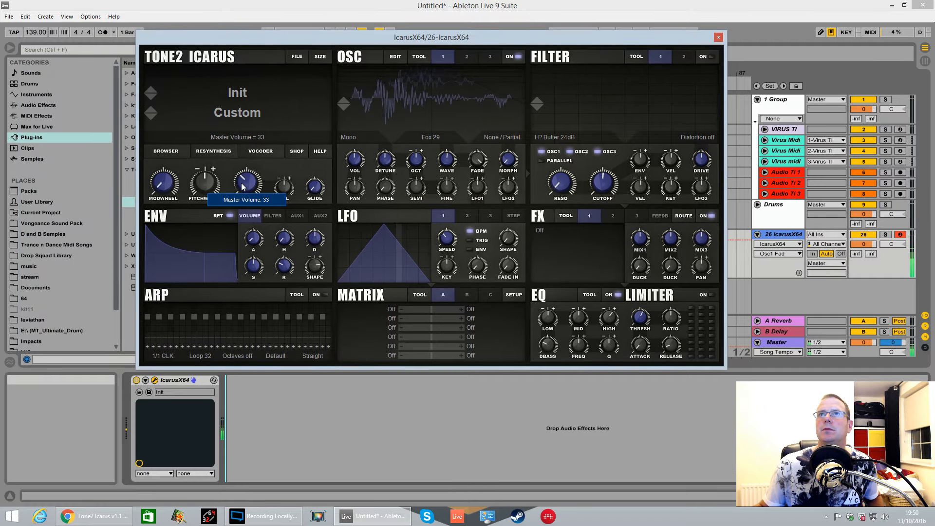
pyautogui.moveTo(447, 160); pyautogui.dragTo(461, 147)
pyautogui.moveTo(456, 166)
pyautogui.mouseDown()
pyautogui.moveTo(451, 156)
pyautogui.moveTo(453, 177)
pyautogui.mouseUp()
# - Set LFO 1 to the Parabol waveform with phase 47, and raise its shape for a rounded curve
pyautogui.click(406, 247)
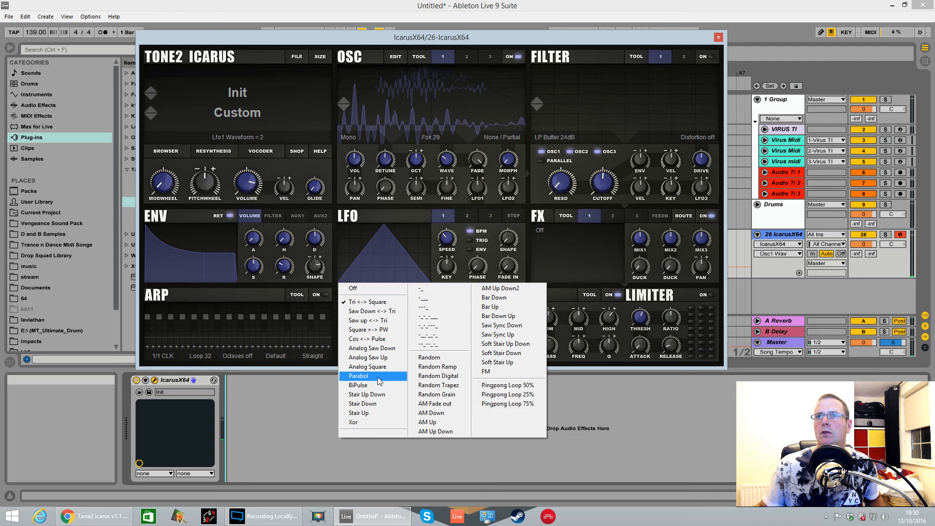
pyautogui.click(359, 375)
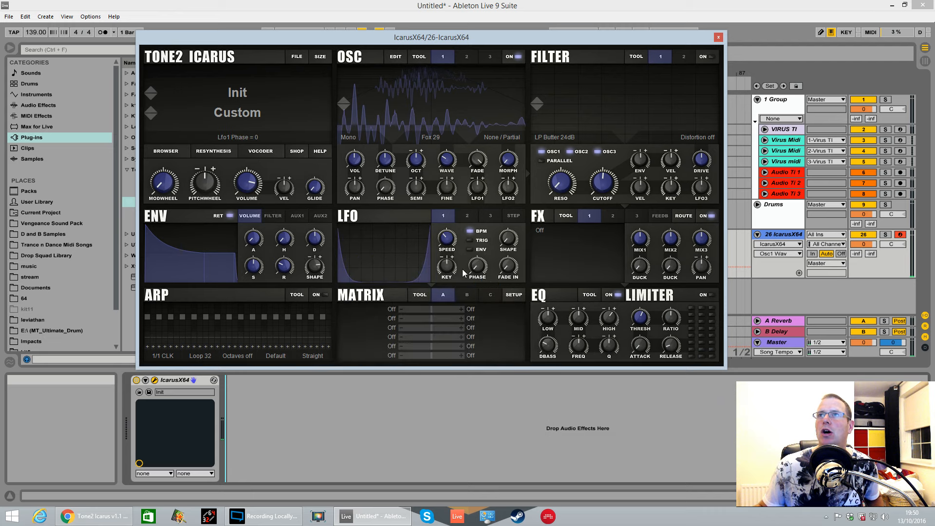
pyautogui.moveTo(477, 267); pyautogui.dragTo(481, 205)
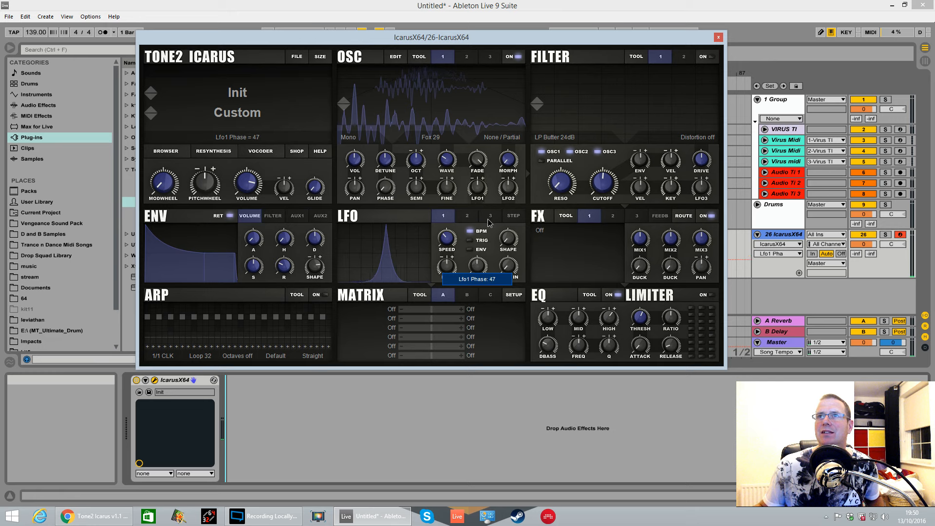
pyautogui.moveTo(508, 238); pyautogui.dragTo(525, 177)
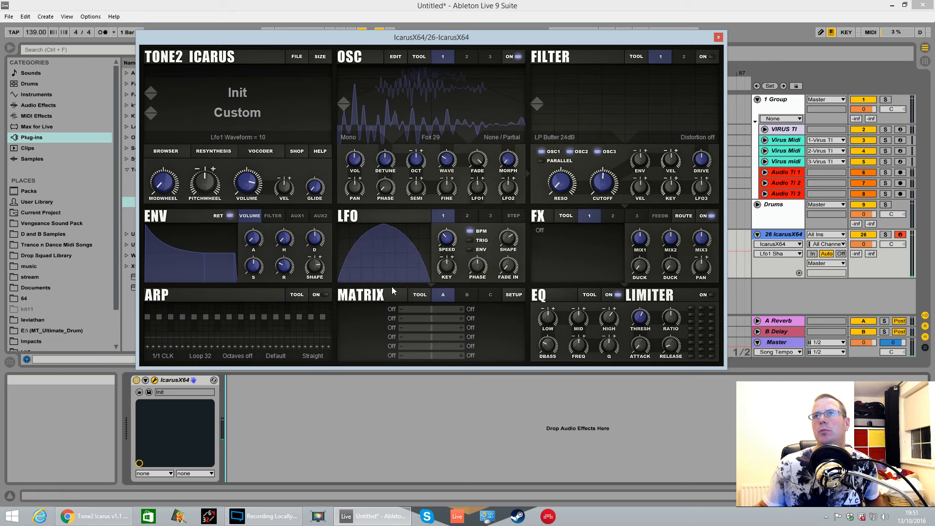
# - Assign LFO 1 as the modulator of oscillator 1's wave position, and set LFO 1's trigger mode to Retrigger
pyautogui.moveTo(351, 213)
pyautogui.mouseDown()
pyautogui.moveTo(609, 184)
pyautogui.moveTo(463, 100)
pyautogui.mouseUp()
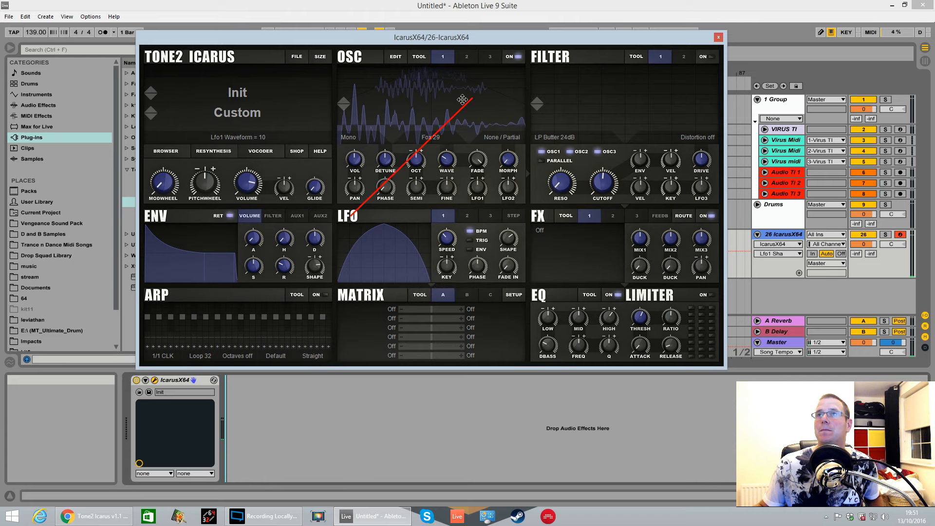
pyautogui.moveTo(448, 164); pyautogui.dragTo(447, 162)
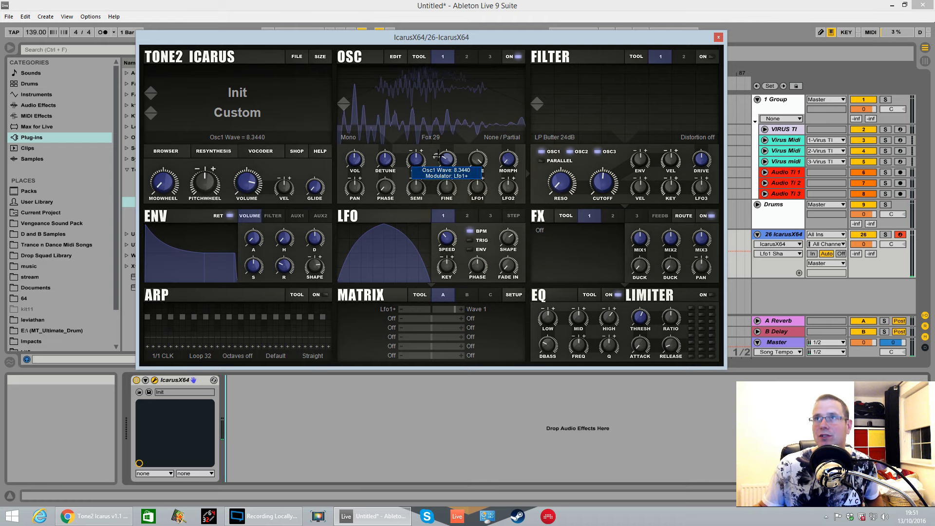
pyautogui.click(470, 242)
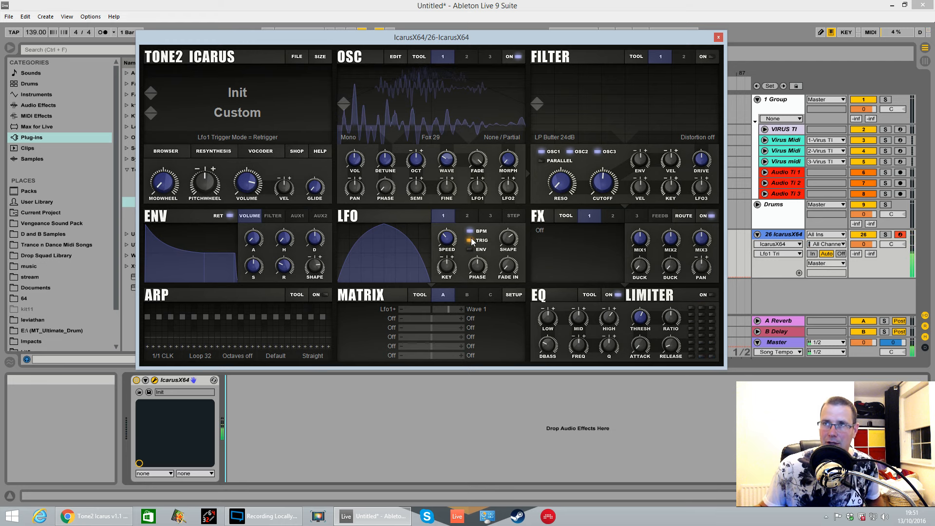
# - Change LFO 1's speed to 1/1 CLK and lower oscillator 1's wave position to 6.5080
pyautogui.moveTo(448, 240)
pyautogui.moveTo(450, 240); pyautogui.dragTo(457, 222)
pyautogui.moveTo(446, 163)
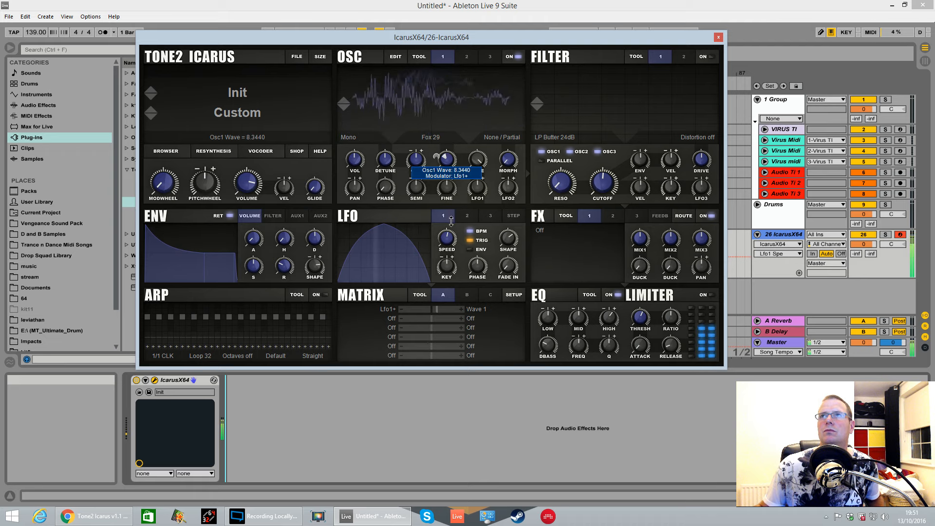
pyautogui.moveTo(447, 161); pyautogui.dragTo(465, 197)
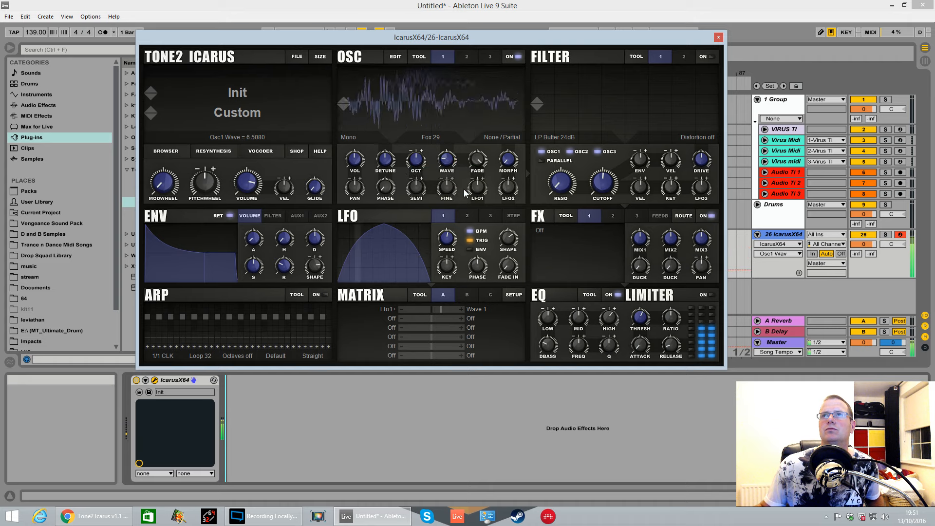
# - Try a unison mode on oscillator 1 with lower detune, and return the oscillator to Mono
pyautogui.click(354, 138)
pyautogui.click(365, 161)
pyautogui.moveTo(384, 159); pyautogui.dragTo(403, 213)
pyautogui.click(364, 139)
pyautogui.click(365, 146)
# - Set oscillator 1's octave to -1, and lower its volume to 0 with LFO 1 modulating it
pyautogui.moveTo(415, 159); pyautogui.dragTo(416, 173)
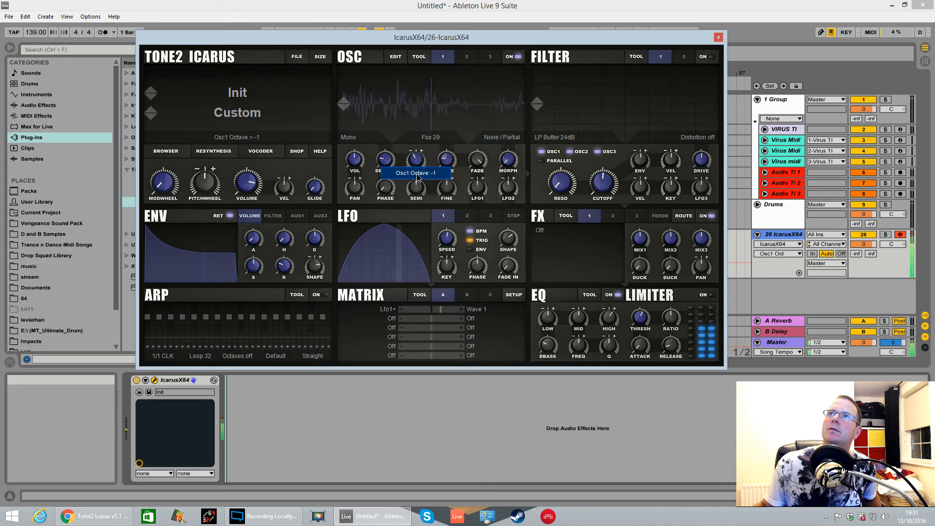
pyautogui.click(355, 157)
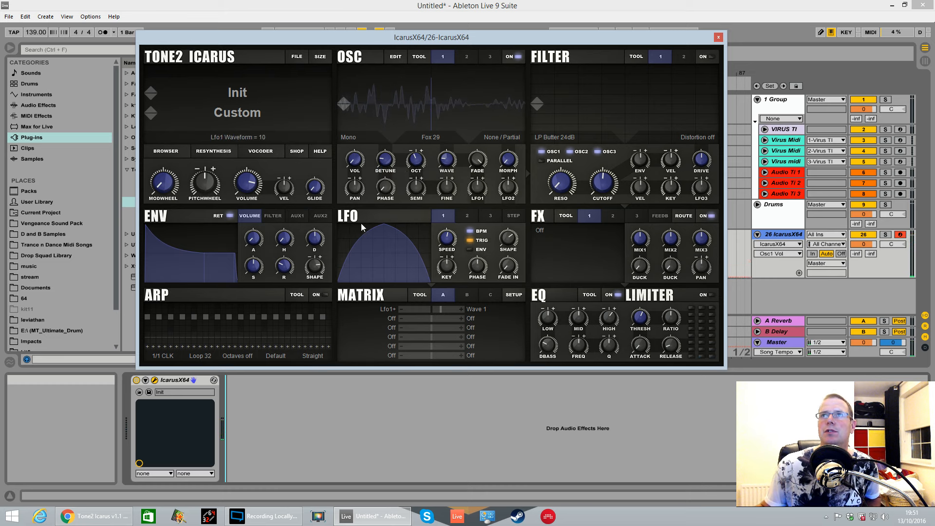
pyautogui.moveTo(359, 159); pyautogui.dragTo(361, 161)
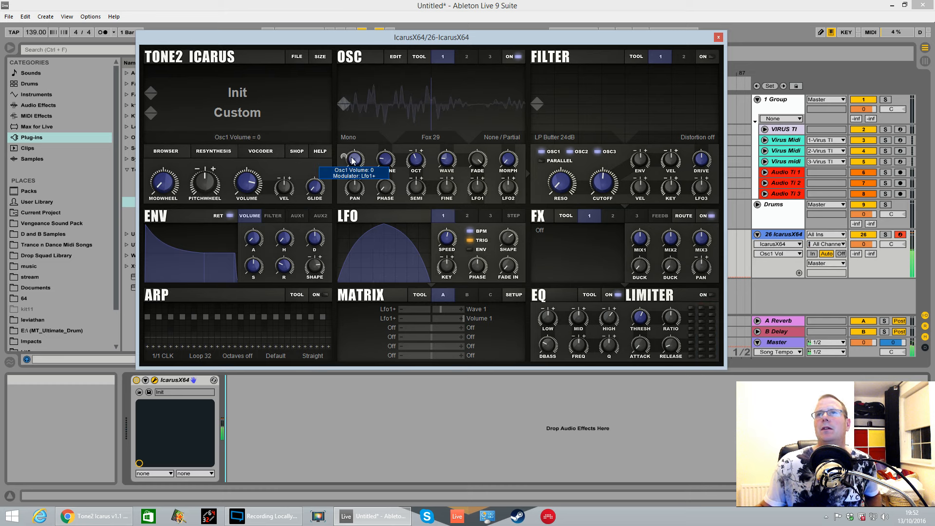
# - Set oscillator 1's wave position to 6.4000 and increase LFO 1's modulation depth on it
pyautogui.moveTo(447, 159); pyautogui.dragTo(438, 155)
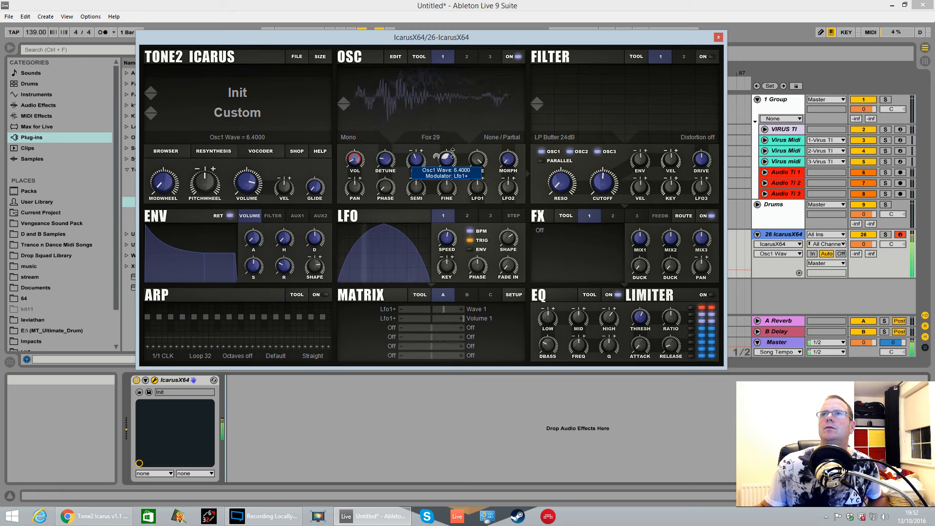
pyautogui.moveTo(446, 166); pyautogui.dragTo(458, 105)
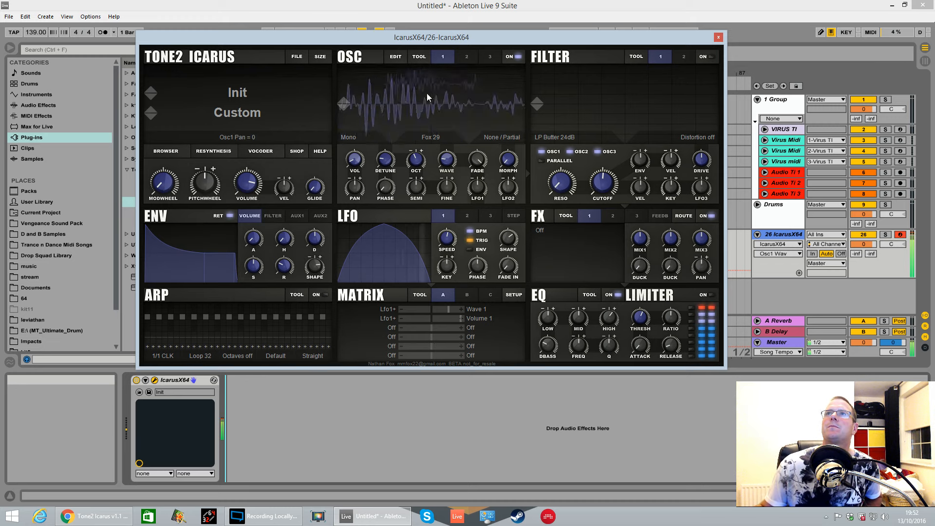
# - Copy oscillator 1 to oscillator 2, and set oscillator 2's volume to 6 with LFO 1 modulating it
pyautogui.click(418, 57)
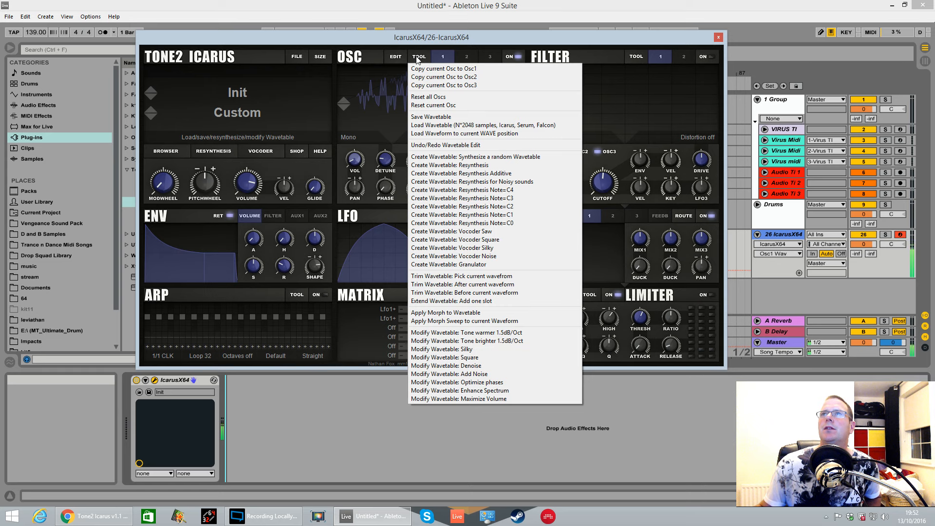
pyautogui.click(432, 76)
pyautogui.click(466, 57)
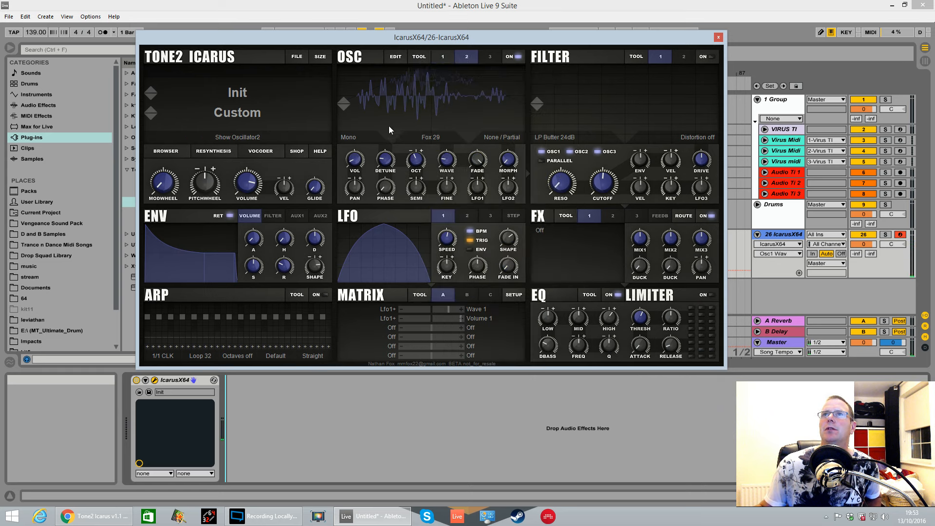
pyautogui.click(422, 157)
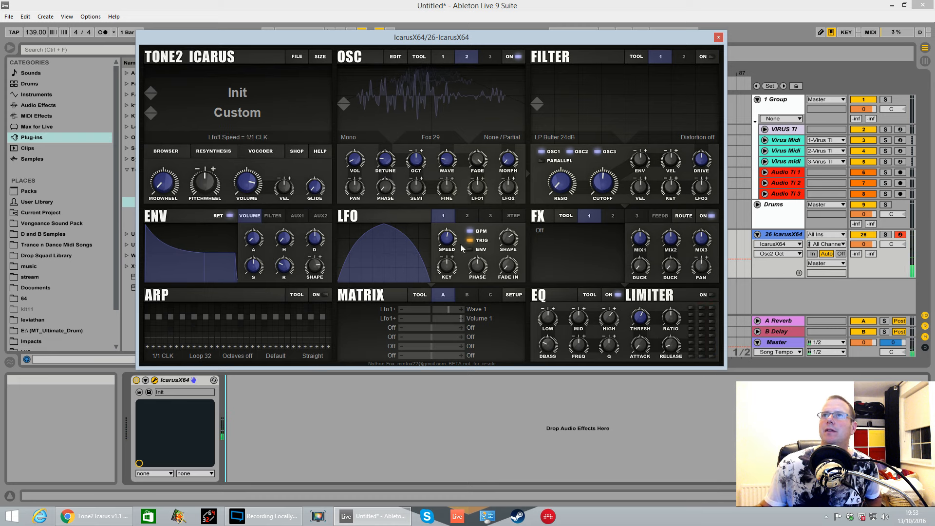
pyautogui.moveTo(357, 165); pyautogui.dragTo(359, 167)
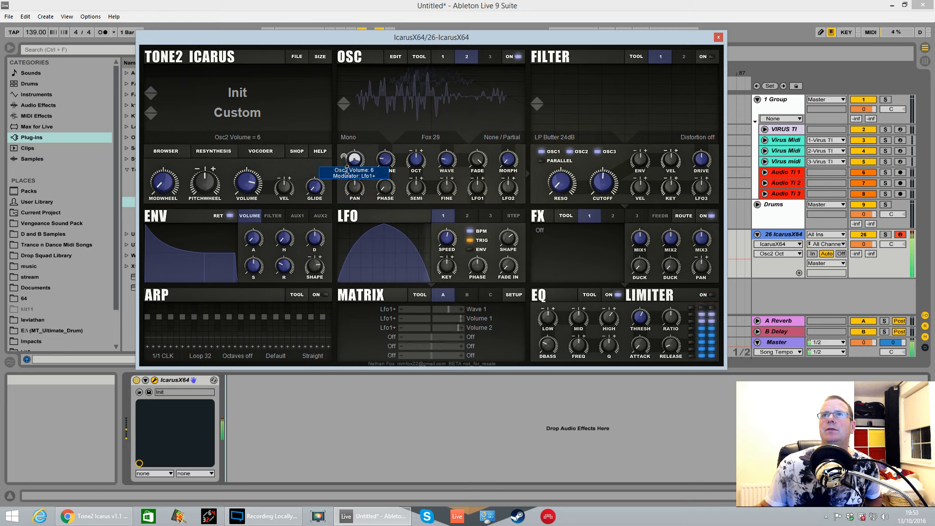
# - Set oscillator 2's unison mode to HyperSaw 5 with adjusted detune, and its octave to -2
pyautogui.click(356, 137)
pyautogui.click(396, 170)
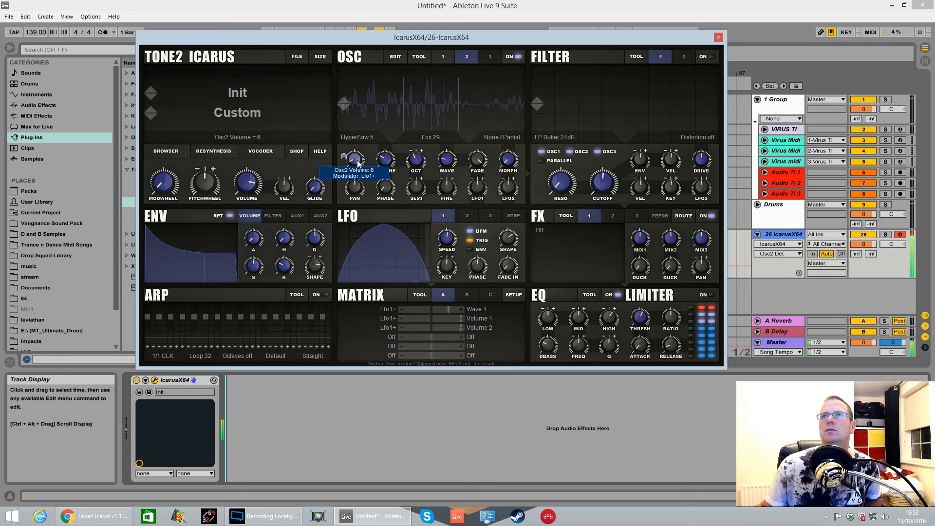
pyautogui.moveTo(359, 171); pyautogui.dragTo(360, 172)
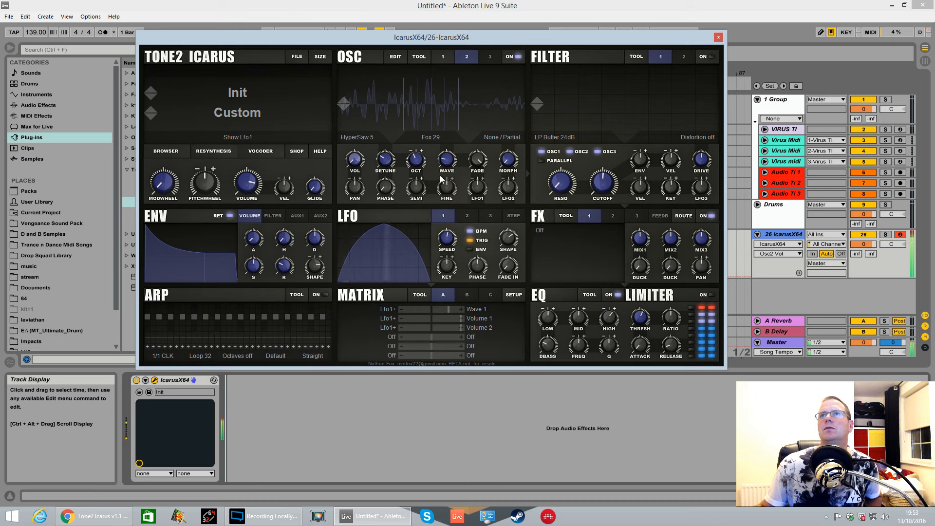
pyautogui.moveTo(417, 164); pyautogui.dragTo(419, 169)
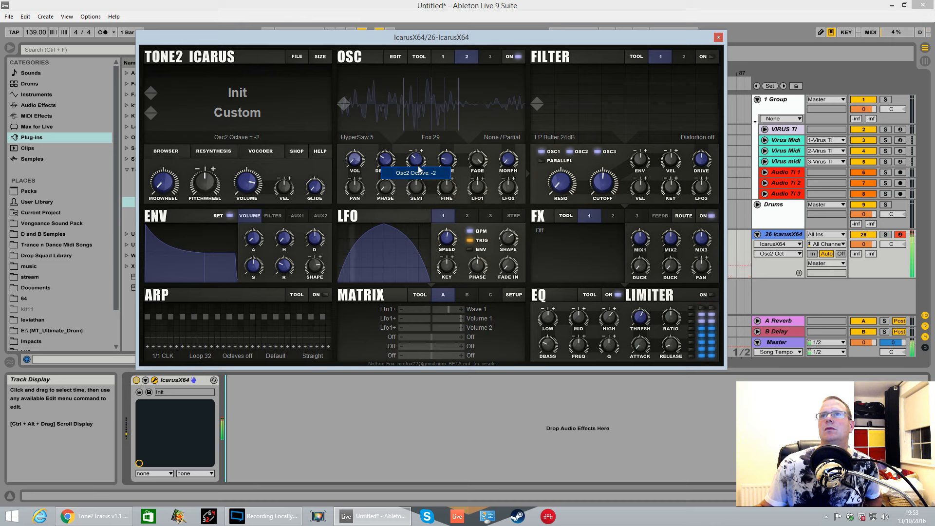
# - Check oscillator 1's settings, return to oscillator 2, and turn on the limiter
pyautogui.click(441, 57)
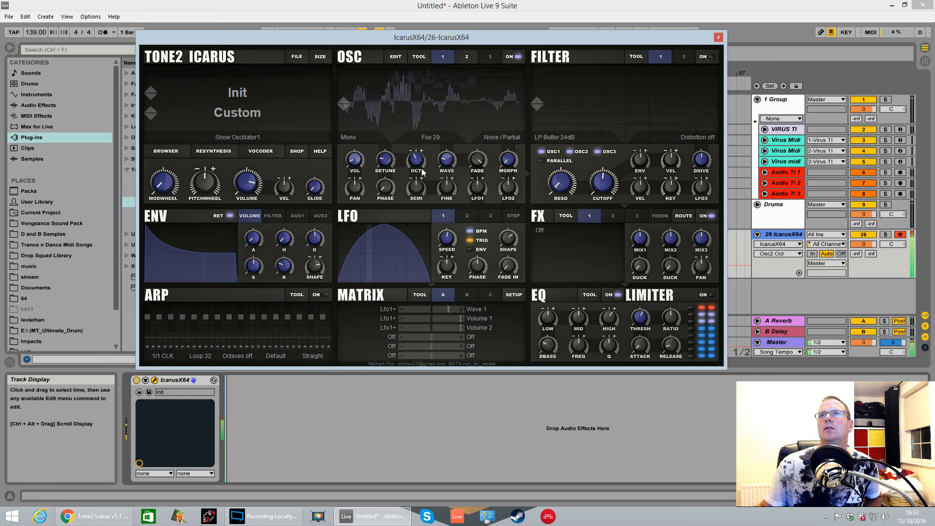
pyautogui.click(467, 57)
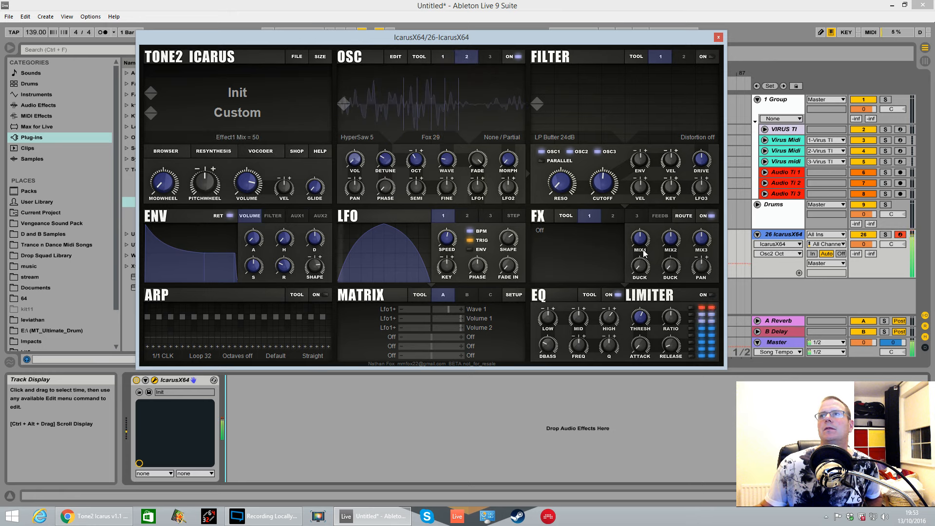
pyautogui.click(709, 294)
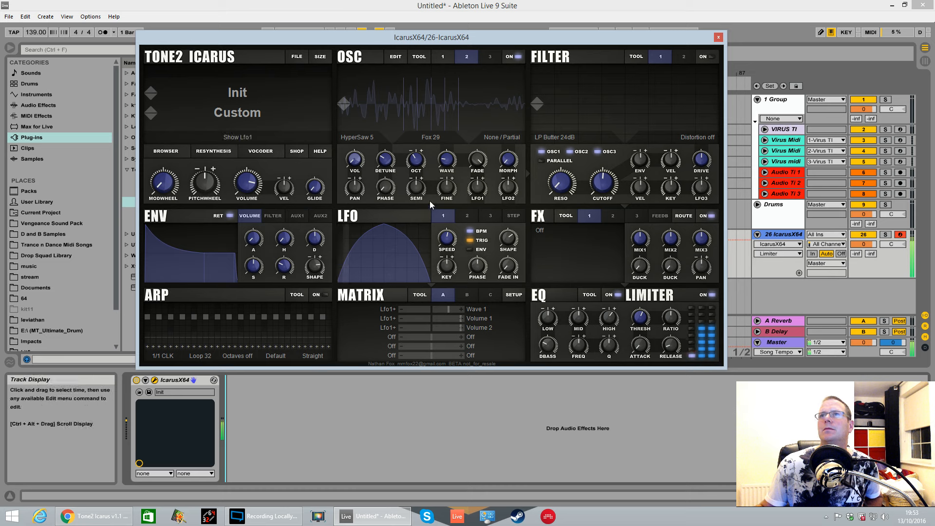
# - Set oscillator 2's detune to 0 and adjust its octave
pyautogui.moveTo(385, 161); pyautogui.dragTo(393, 214)
pyautogui.moveTo(415, 159); pyautogui.dragTo(394, 185)
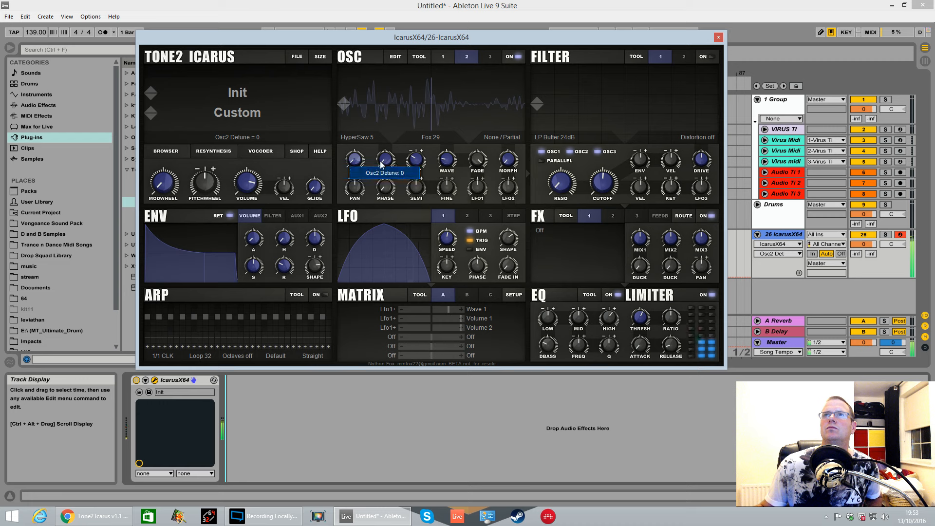
# - Set oscillator 2's unison mode to HyperSaw 3 and try out its fine and semitone tuning
pyautogui.click(365, 139)
pyautogui.click(369, 166)
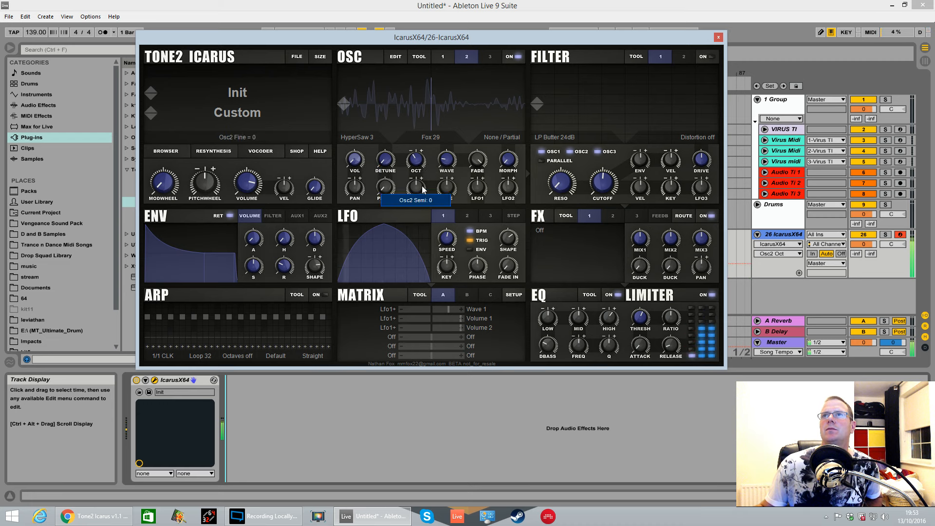
pyautogui.moveTo(446, 189); pyautogui.dragTo(449, 196)
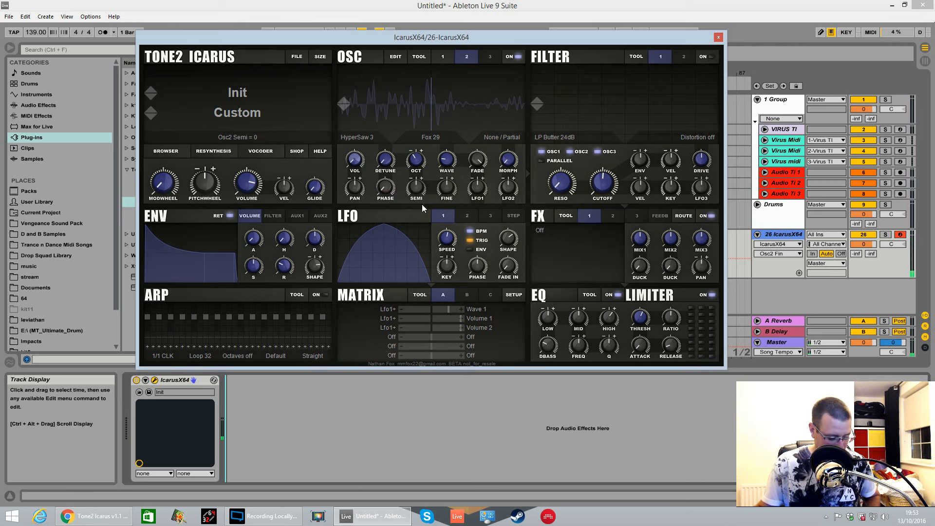
pyautogui.moveTo(427, 177); pyautogui.dragTo(430, 196)
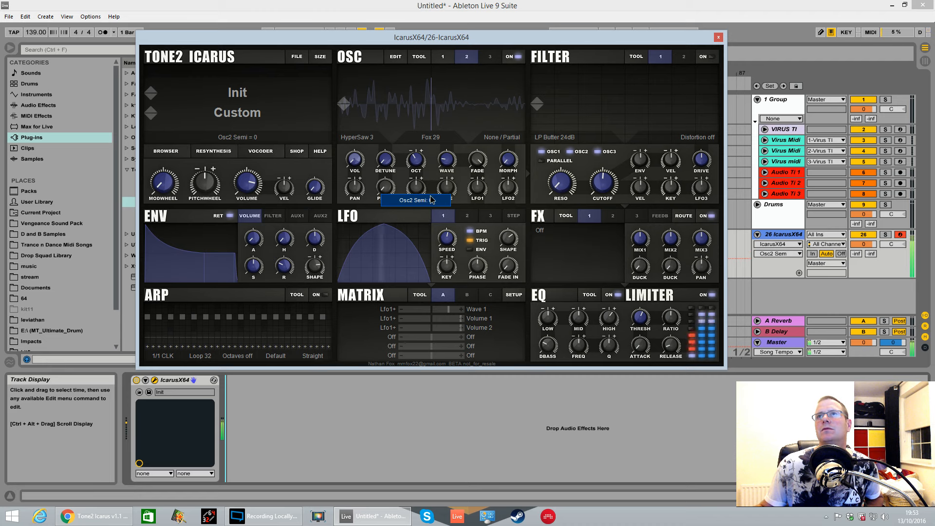
# - Set oscillator 2's morph mode to Ringmod and adjust its morph amount
pyautogui.click(506, 142)
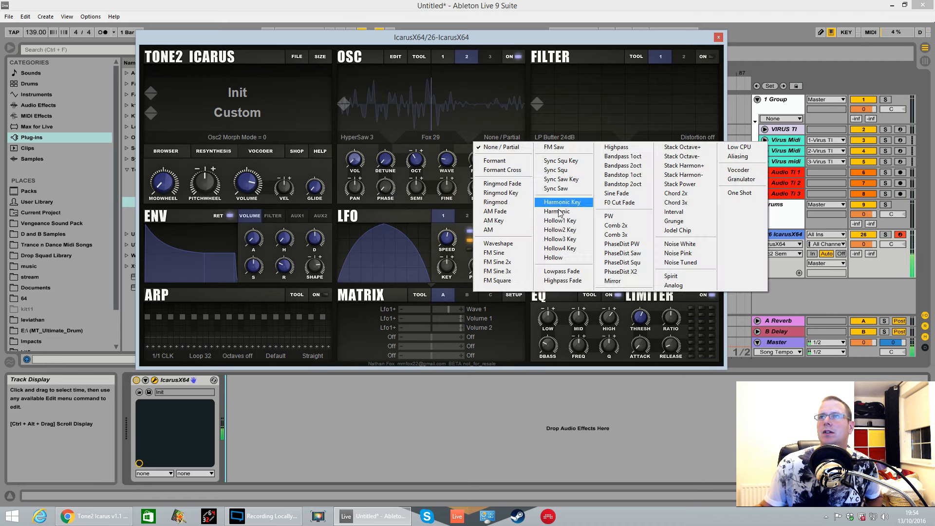
pyautogui.click(494, 206)
pyautogui.moveTo(510, 161); pyautogui.dragTo(515, 125)
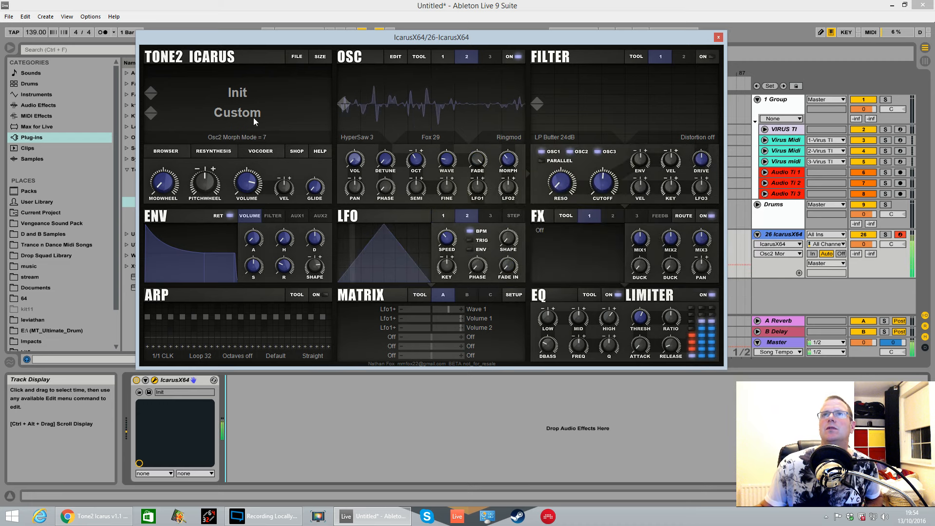
# - Turn on oscillator 3 with a sine wave at a lower octave, and set its volume to 0 with LFO 1 modulating it
pyautogui.click(492, 59)
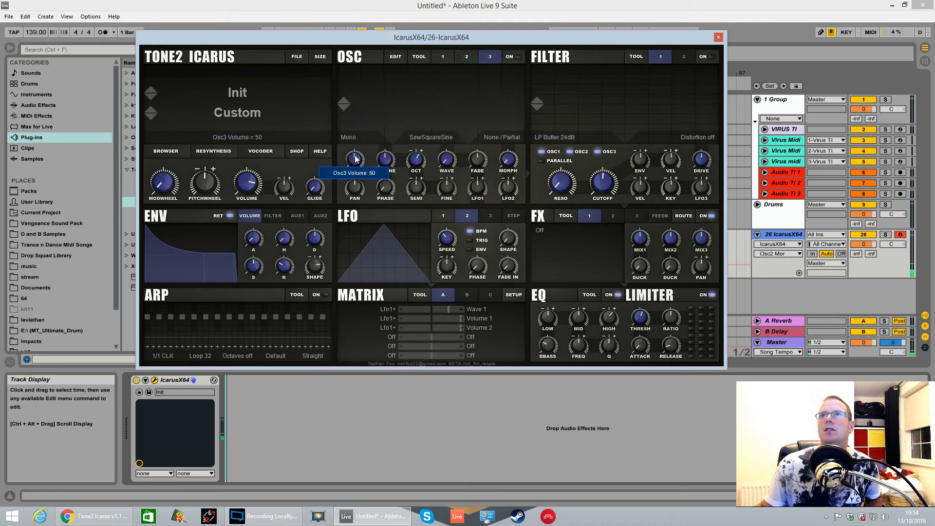
pyautogui.click(446, 159)
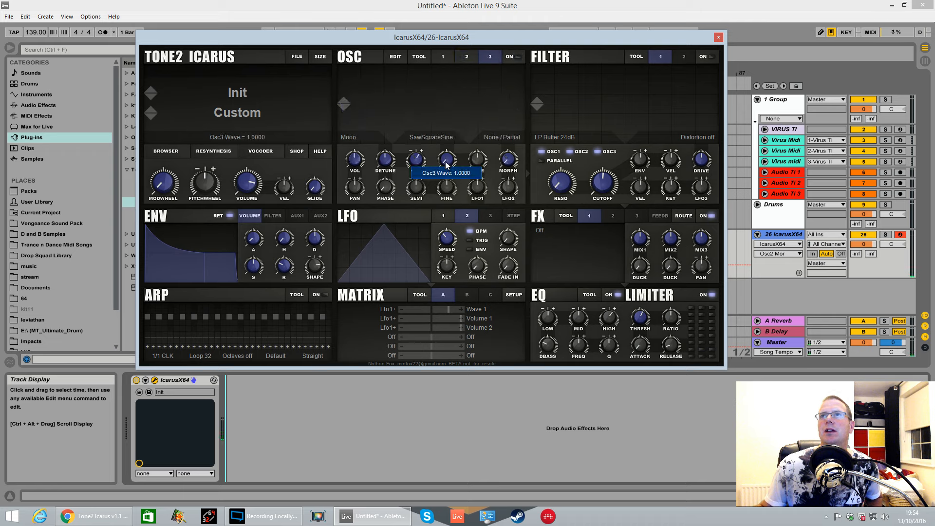
pyautogui.moveTo(447, 160); pyautogui.dragTo(423, 198)
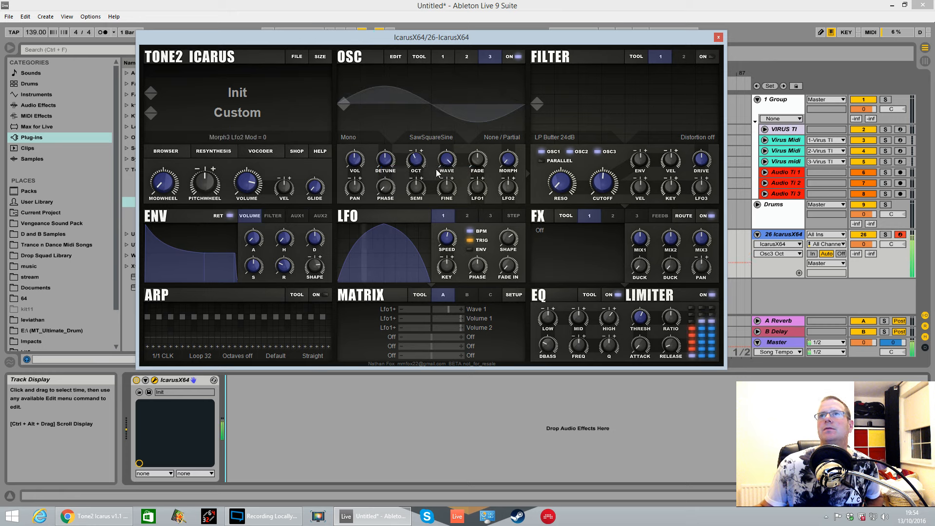
pyautogui.moveTo(355, 159); pyautogui.dragTo(375, 248)
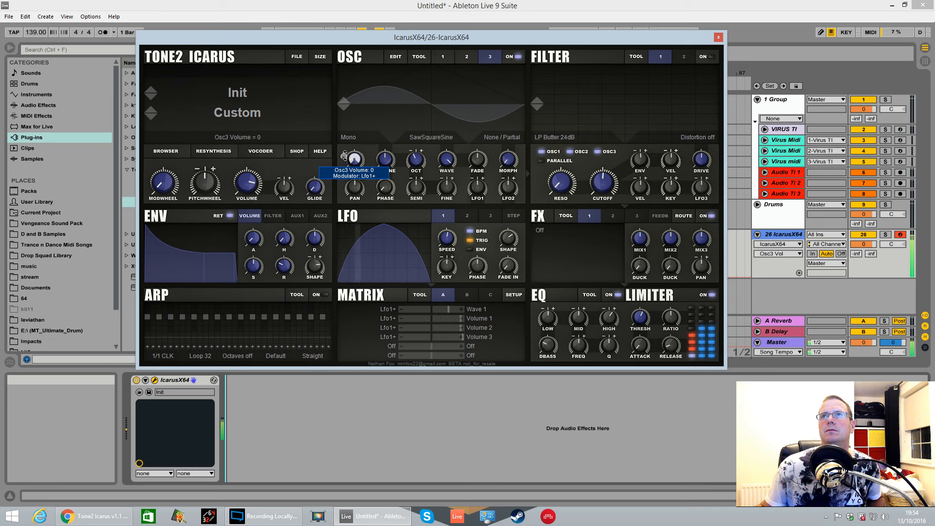
pyautogui.moveTo(351, 162); pyautogui.dragTo(346, 201)
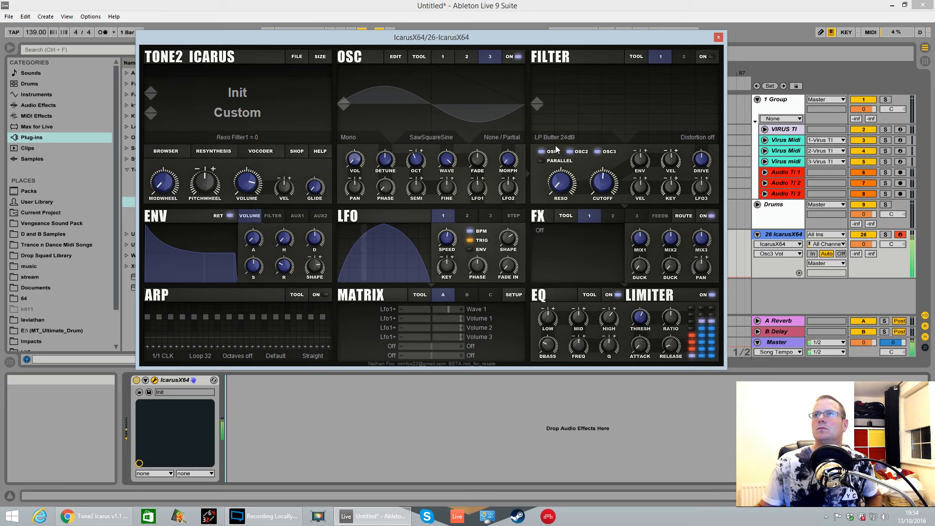
# - Turn on filter 1, set its type to BP Analog 12dB, and lower its cutoff
pyautogui.click(597, 184)
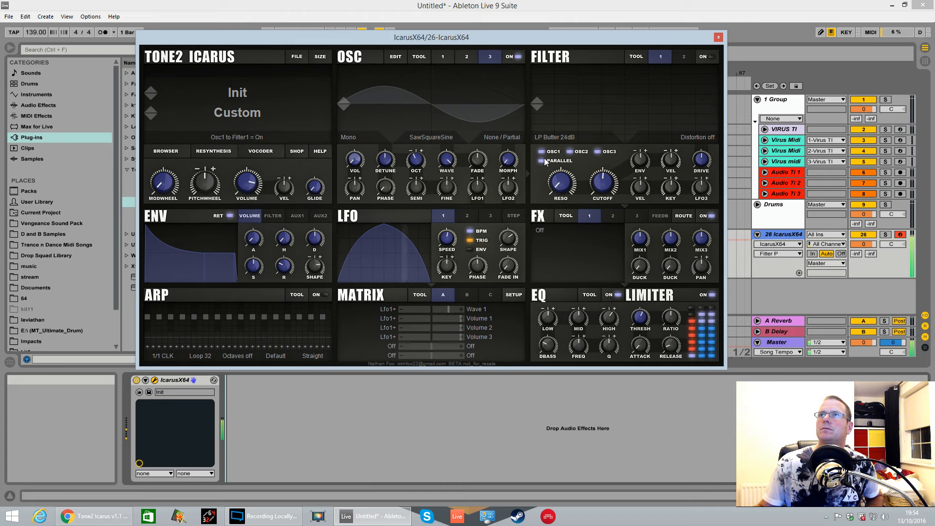
pyautogui.moveTo(598, 184); pyautogui.dragTo(606, 164)
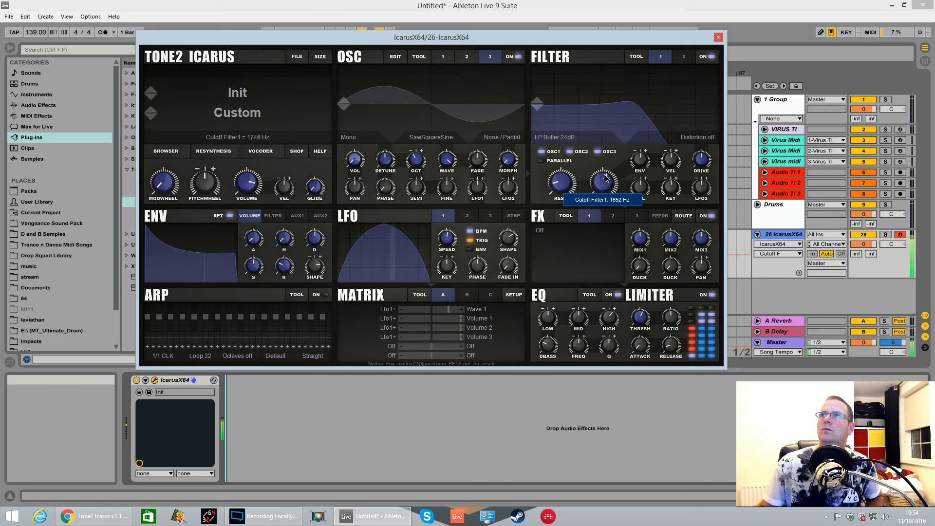
pyautogui.click(550, 137)
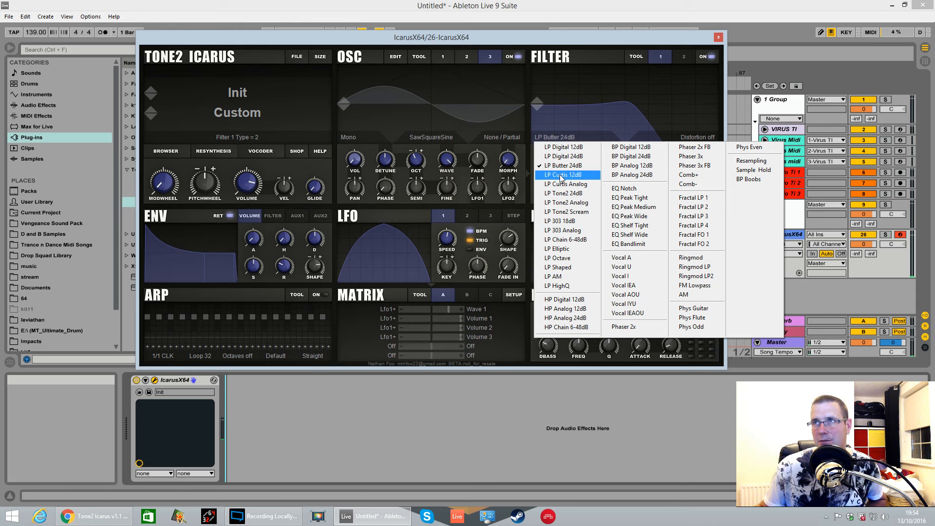
pyautogui.click(650, 168)
pyautogui.moveTo(606, 183); pyautogui.dragTo(616, 233)
# - Draw a shallow U-shaped curve across the step LFO's steps, rising at both ends
pyautogui.click(513, 215)
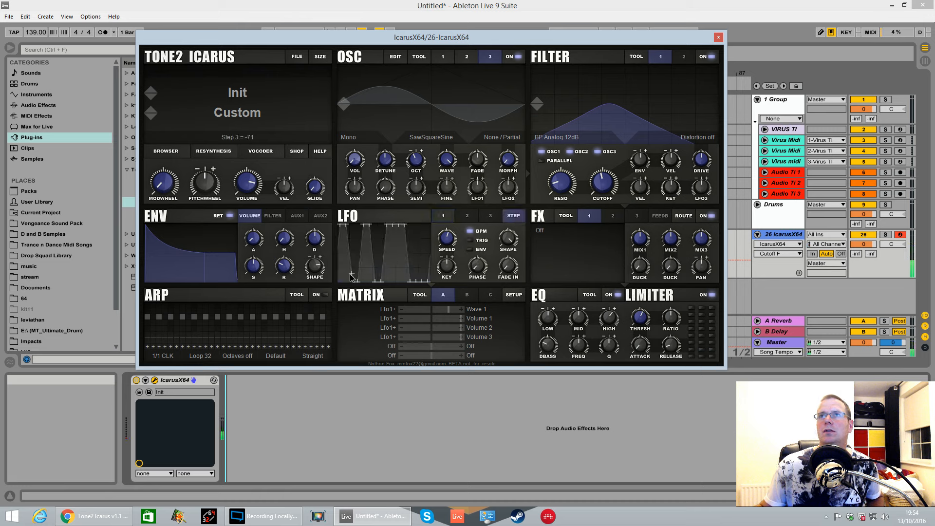
pyautogui.moveTo(357, 246)
pyautogui.mouseDown()
pyautogui.moveTo(412, 249)
pyautogui.moveTo(344, 258)
pyautogui.moveTo(388, 278)
pyautogui.mouseUp()
pyautogui.moveTo(398, 240)
pyautogui.mouseDown()
pyautogui.moveTo(442, 268)
pyautogui.moveTo(382, 292)
pyautogui.moveTo(367, 228)
pyautogui.moveTo(392, 265)
pyautogui.moveTo(385, 243)
pyautogui.moveTo(409, 233)
pyautogui.moveTo(423, 246)
pyautogui.mouseUp()
pyautogui.moveTo(341, 230)
pyautogui.mouseDown()
pyautogui.moveTo(392, 282)
pyautogui.moveTo(428, 229)
pyautogui.moveTo(401, 280)
pyautogui.moveTo(348, 247)
pyautogui.moveTo(356, 258)
pyautogui.mouseUp()
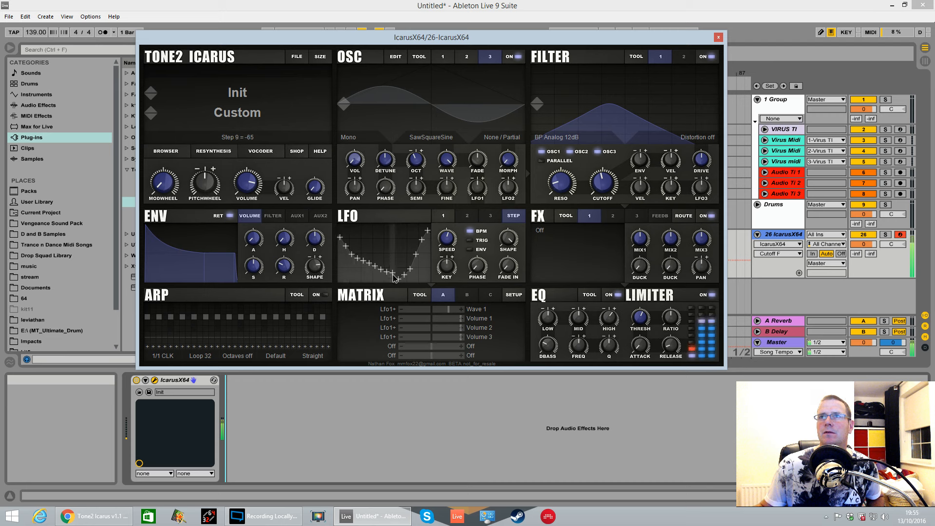
pyautogui.moveTo(427, 236); pyautogui.dragTo(379, 262)
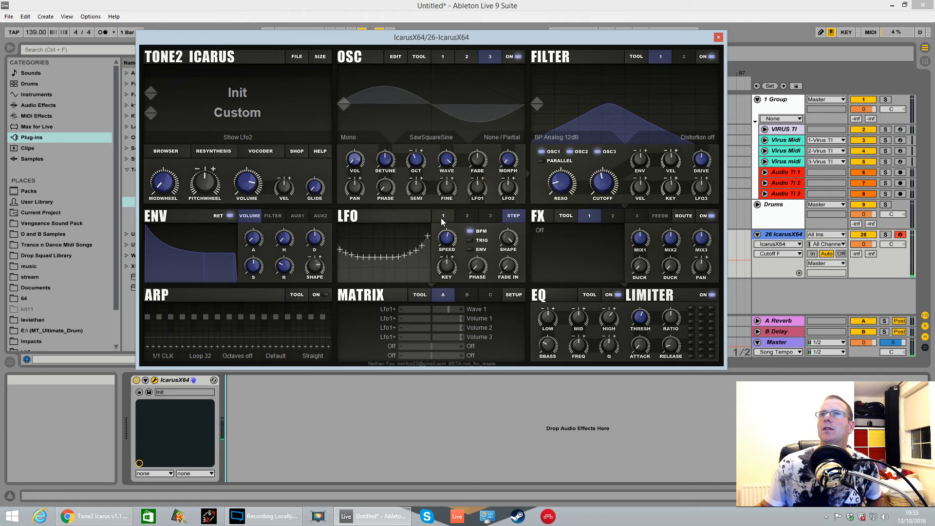
# - Modulate filter 1's cutoff with the step LFO and turn on the step LFO's trigger mode
pyautogui.moveTo(688, 196); pyautogui.dragTo(608, 214)
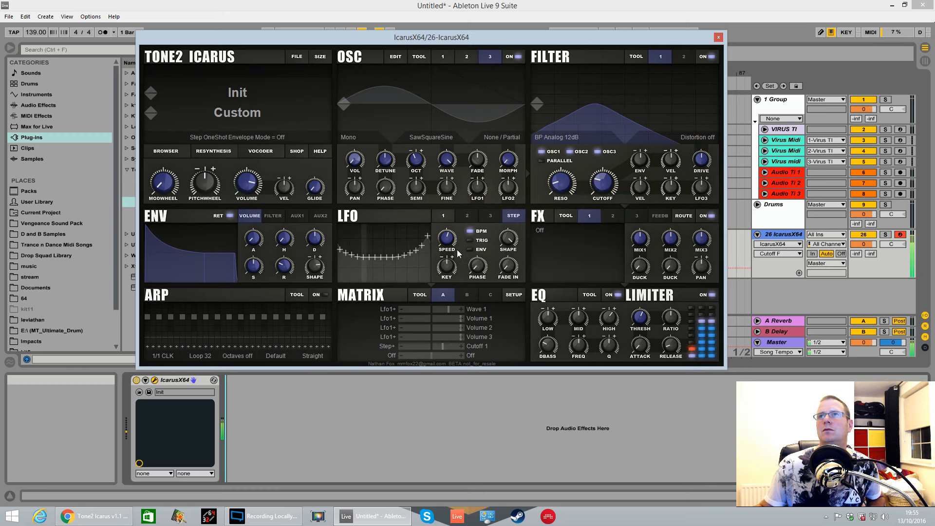
pyautogui.click(474, 241)
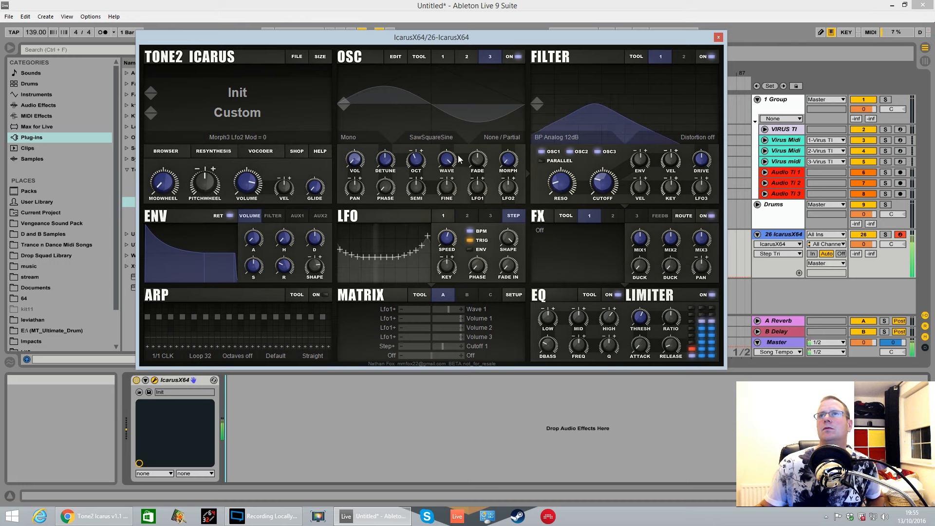
# - Set filter 1's distortion to Ripple, lower its drive to 2, and modulate the drive with the step LFO
pyautogui.moveTo(704, 165); pyautogui.dragTo(709, 160)
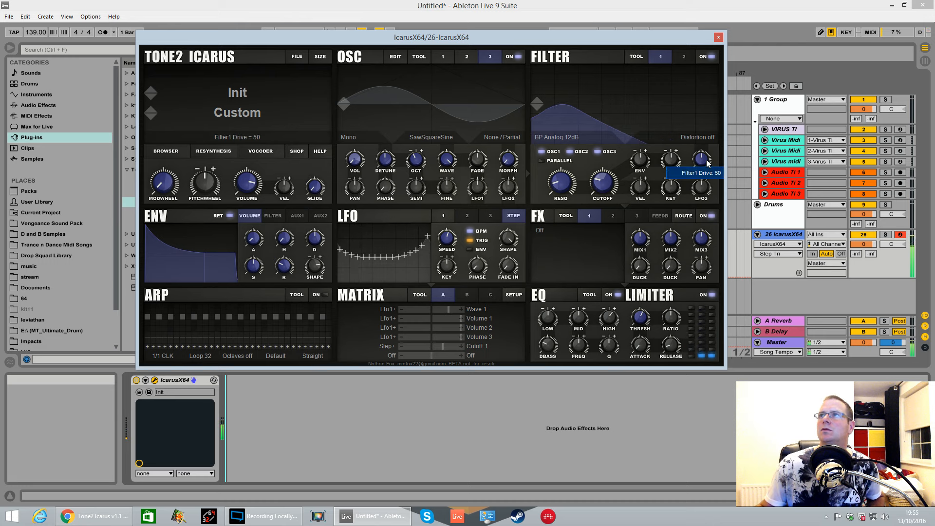
pyautogui.click(700, 138)
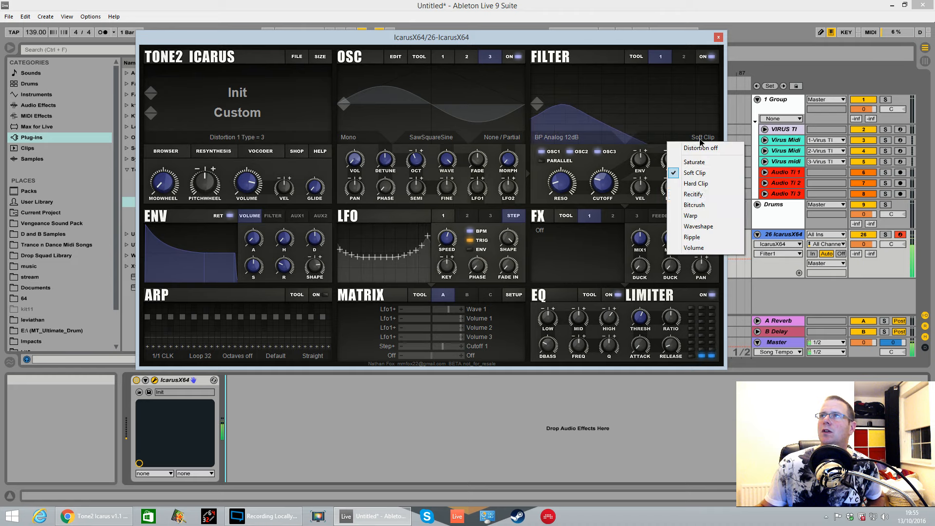
pyautogui.click(691, 238)
pyautogui.moveTo(701, 158); pyautogui.dragTo(703, 184)
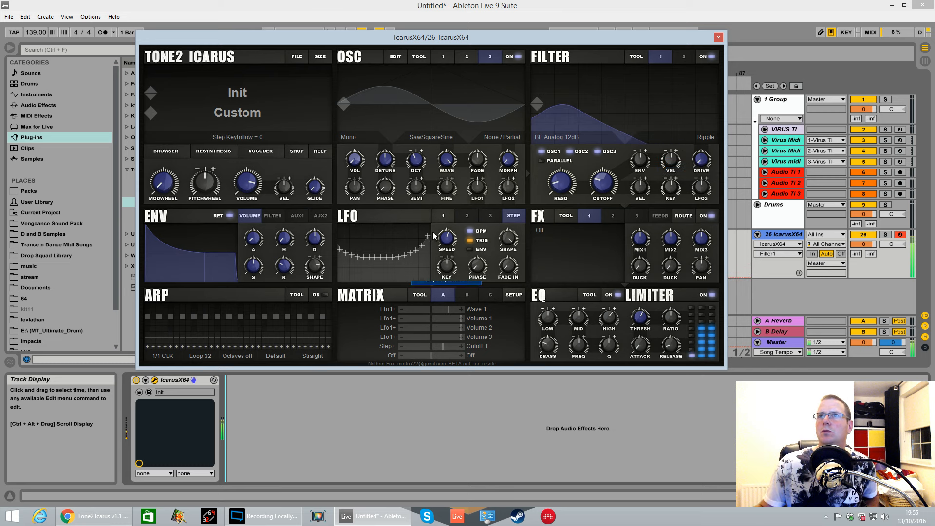
pyautogui.moveTo(351, 215); pyautogui.dragTo(690, 157)
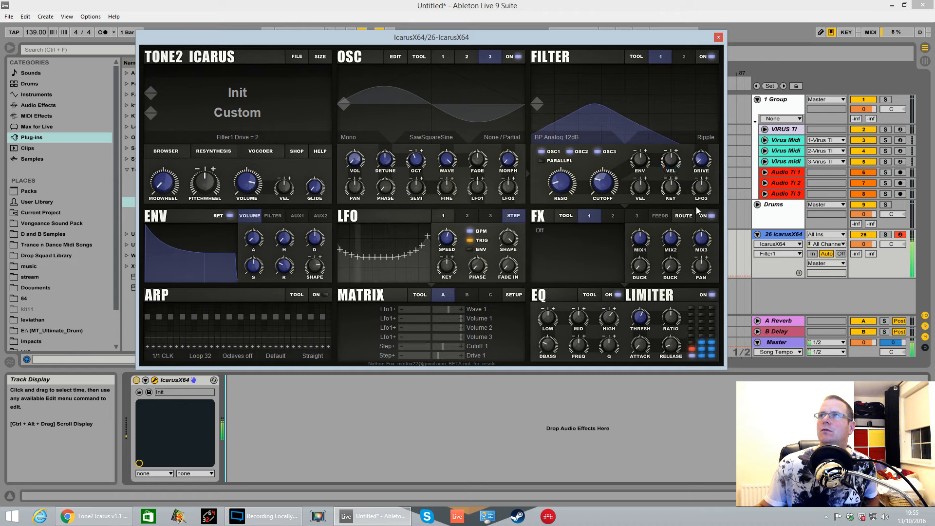
# - Try the Waveshape distortion on filter 1, and set the distortion type to Warp
pyautogui.click(707, 137)
pyautogui.click(696, 227)
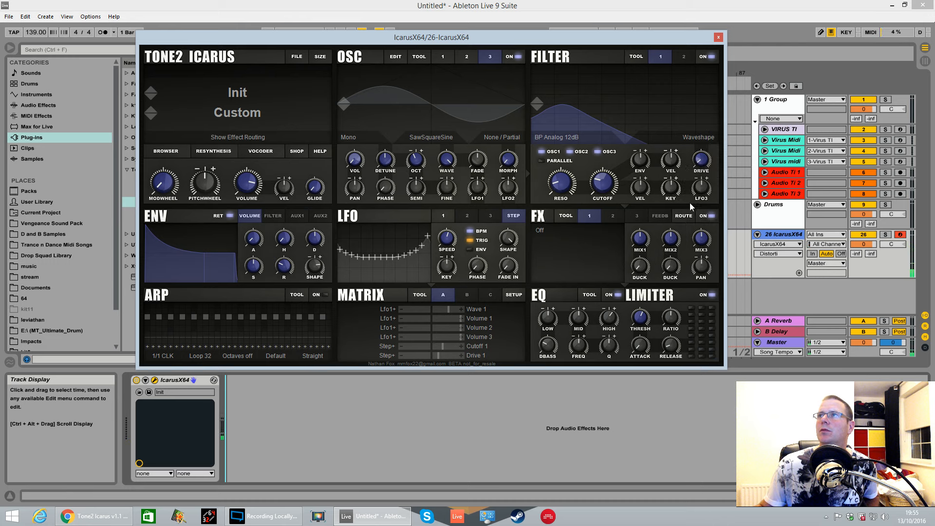
pyautogui.click(698, 137)
pyautogui.click(691, 215)
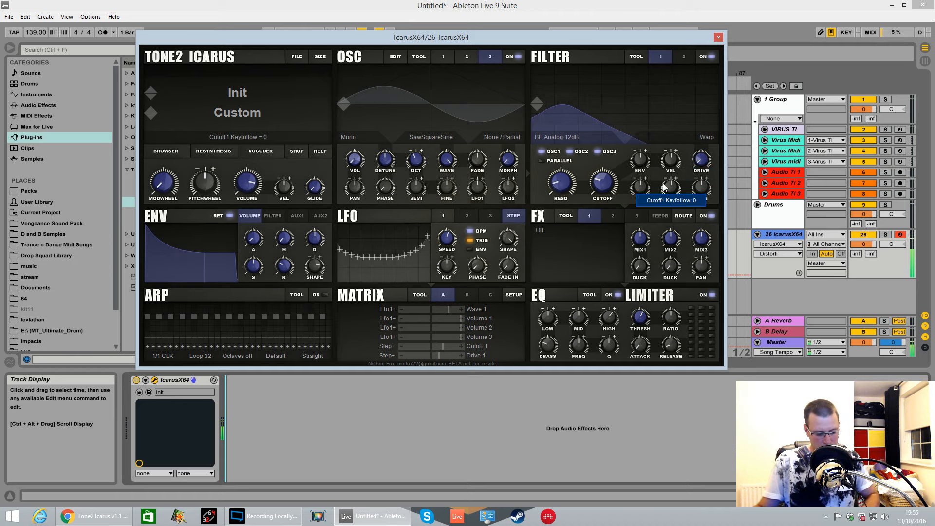
pyautogui.click(541, 234)
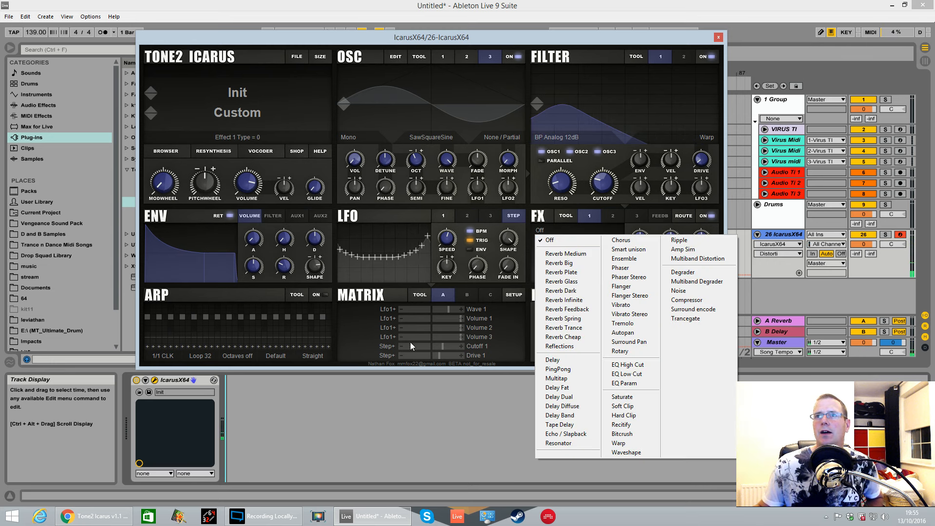
pyautogui.click(771, 295)
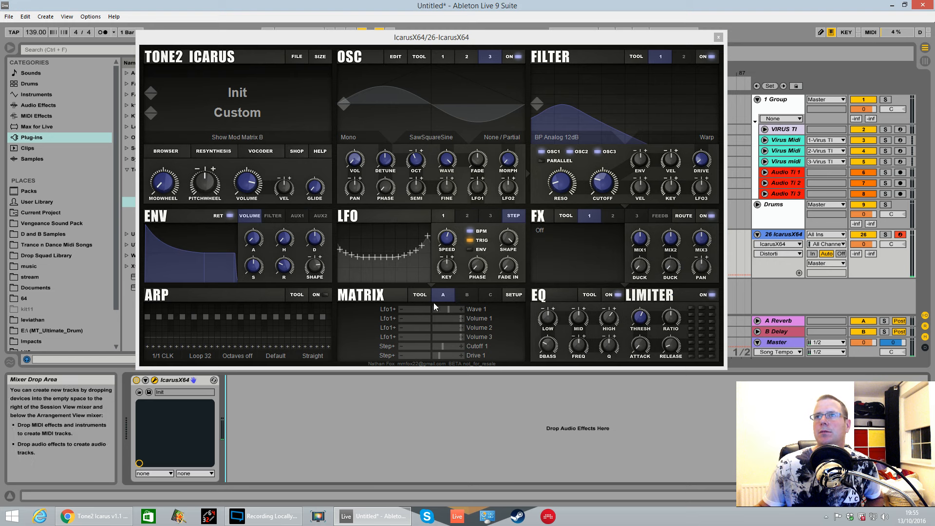
# - In modulation matrix B, route Modwheel to Lfo1 Speed, try an amount of 45, and reduce it to a small positive amount
pyautogui.click(463, 299)
pyautogui.click(399, 312)
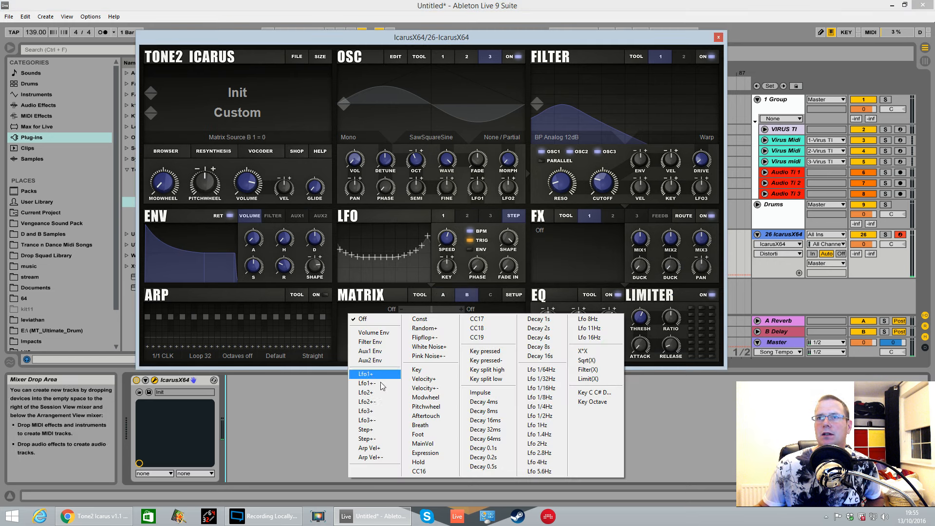
pyautogui.click(419, 400)
pyautogui.click(471, 309)
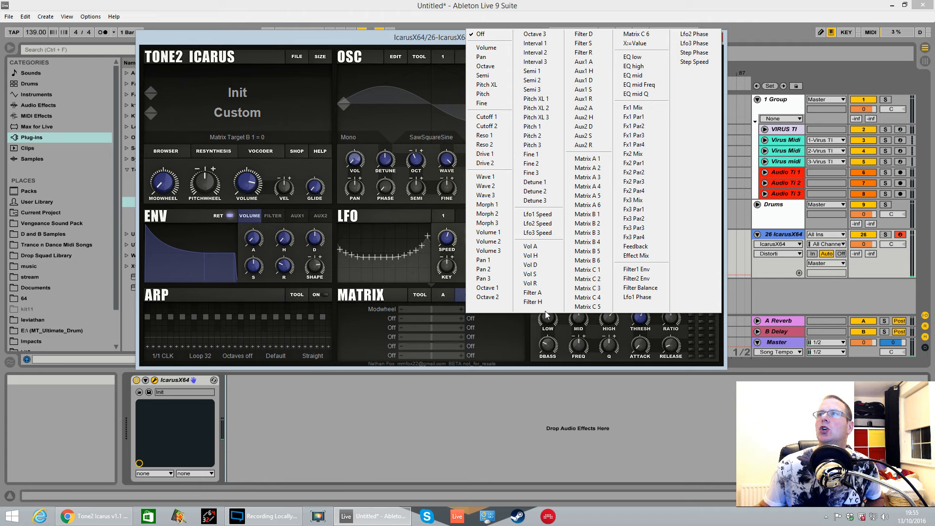
pyautogui.click(548, 215)
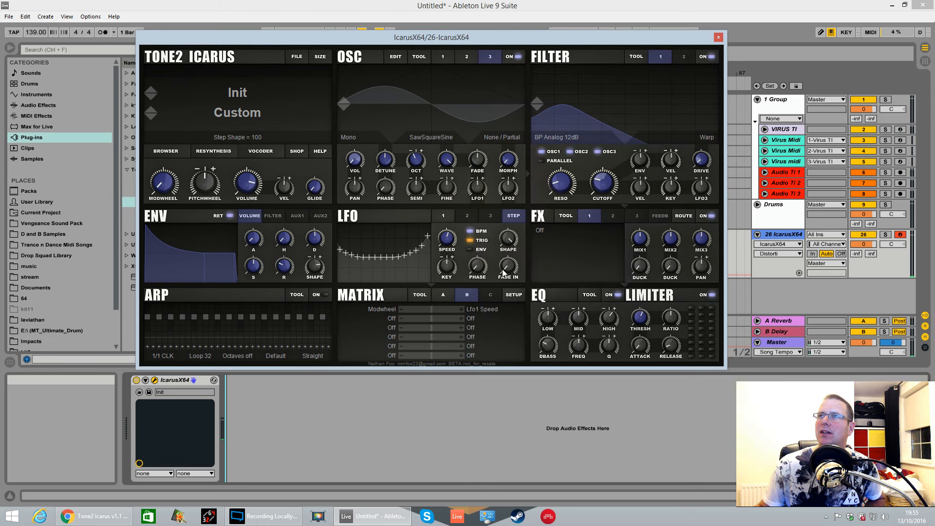
pyautogui.click(447, 309)
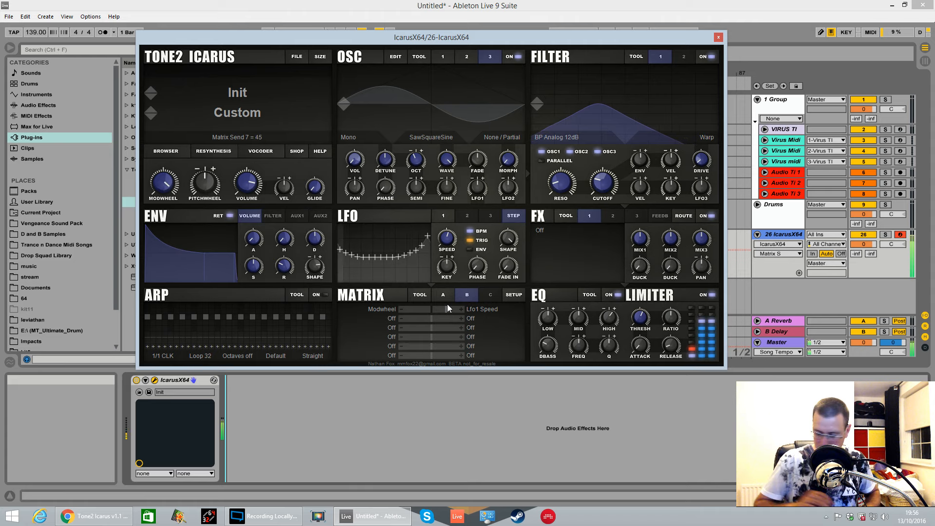
pyautogui.click(437, 310)
pyautogui.moveTo(437, 312); pyautogui.dragTo(436, 313)
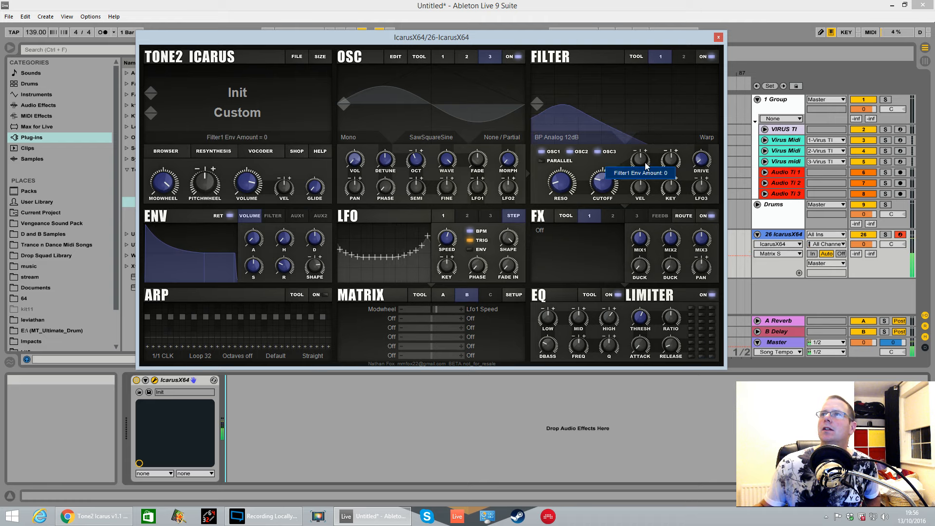
# - Reset filter 1's cutoff value and modulation, lower the cutoff to about 386 Hz, and modulate it with LFO 1
pyautogui.rightClick(598, 188)
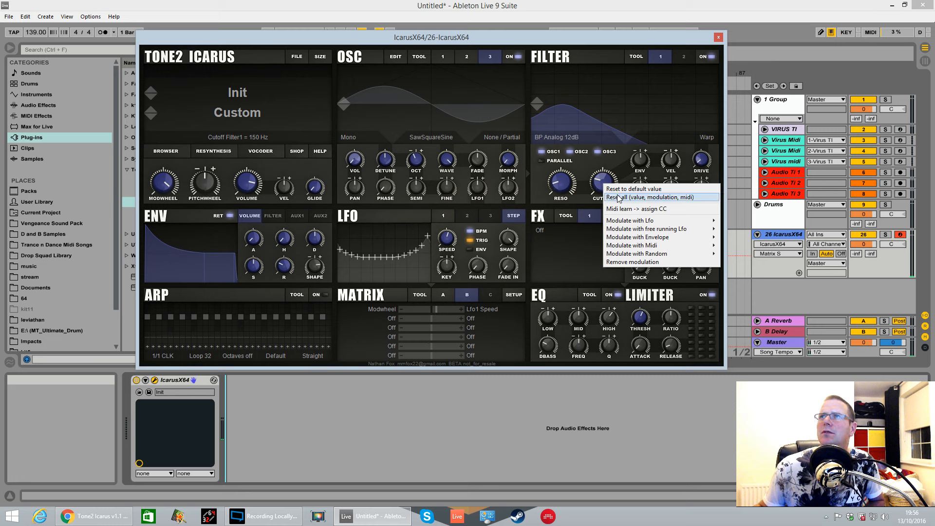
pyautogui.click(617, 198)
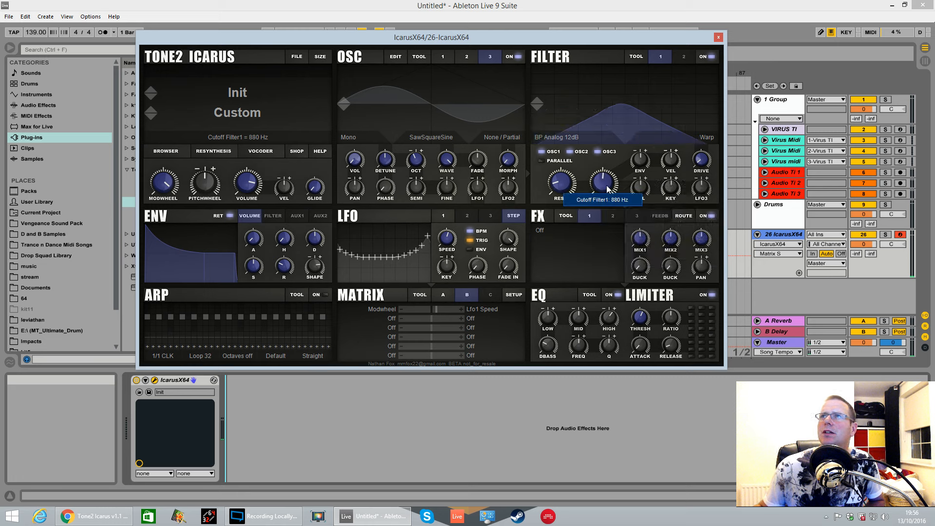
pyautogui.scroll(-1, 612, 186)
pyautogui.moveTo(612, 186); pyautogui.dragTo(605, 201)
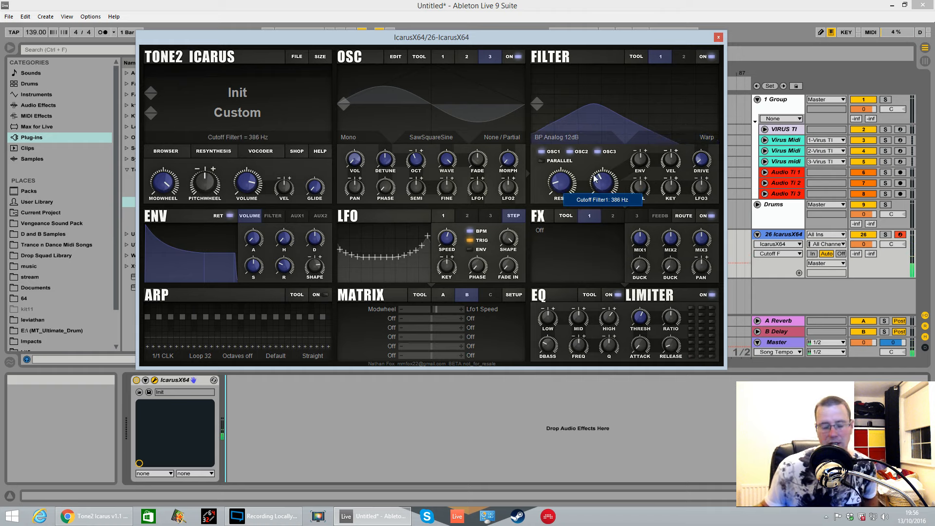
pyautogui.moveTo(443, 215); pyautogui.dragTo(603, 214)
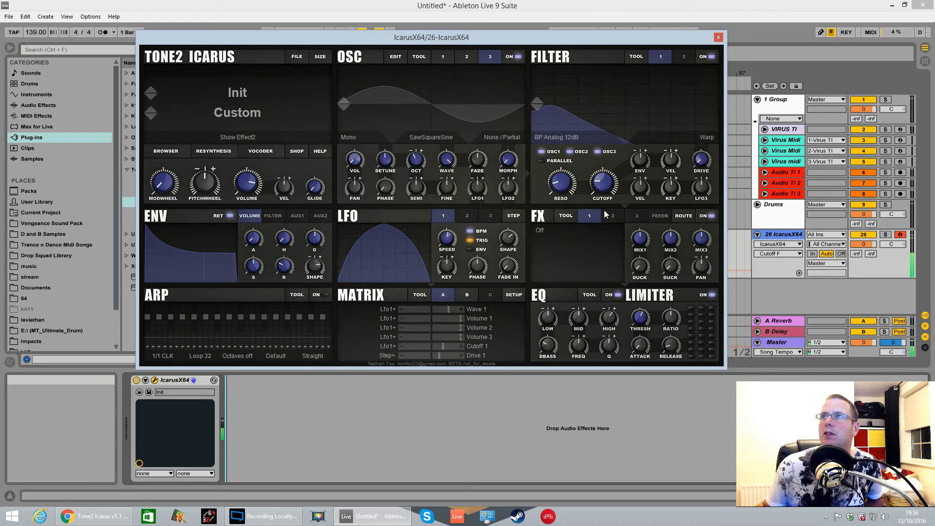
# - Set effect 1 to Resonator, adjust its time to 7 ms and feedback to 83%, and raise its mix to about 56
pyautogui.click(540, 230)
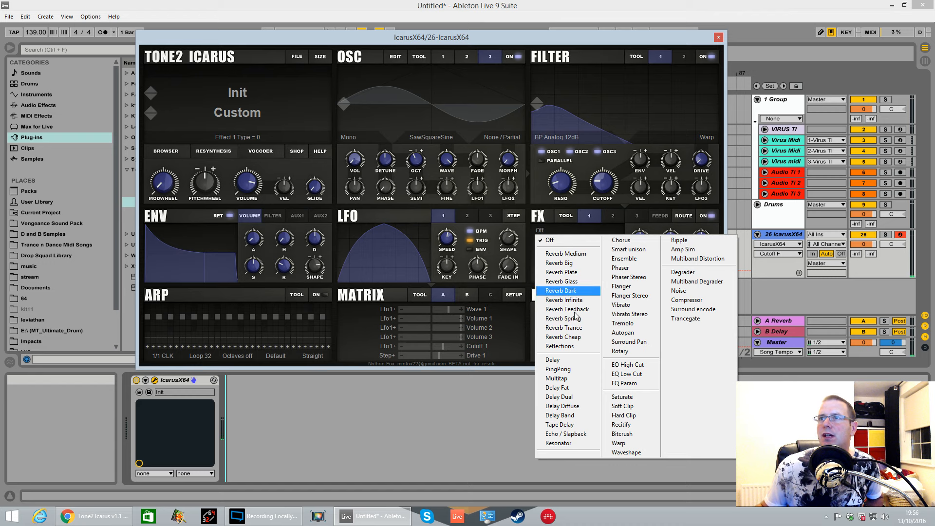
pyautogui.click(559, 443)
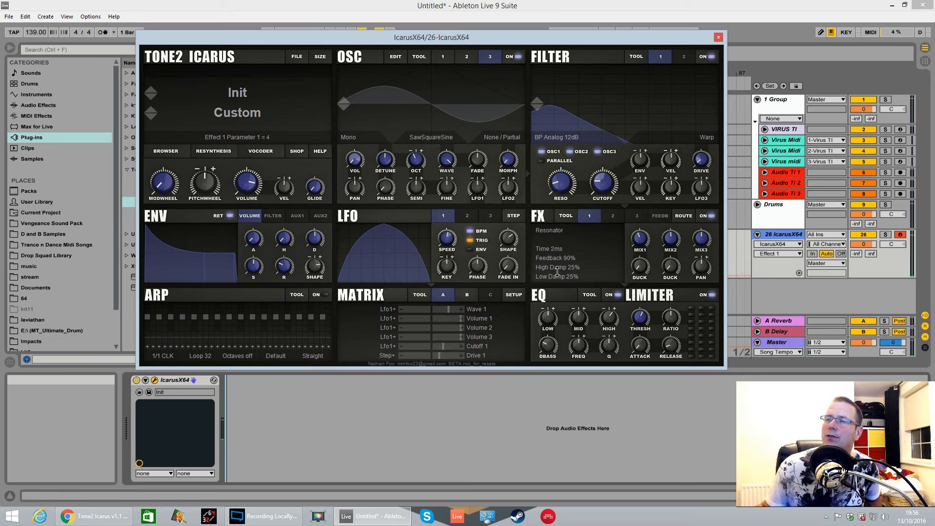
pyautogui.moveTo(555, 251); pyautogui.dragTo(566, 208)
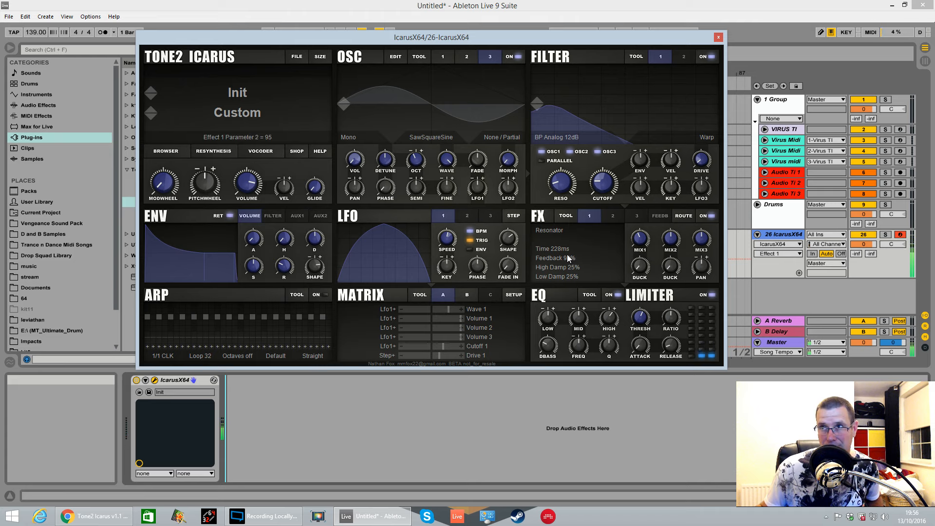
pyautogui.moveTo(561, 249); pyautogui.dragTo(559, 296)
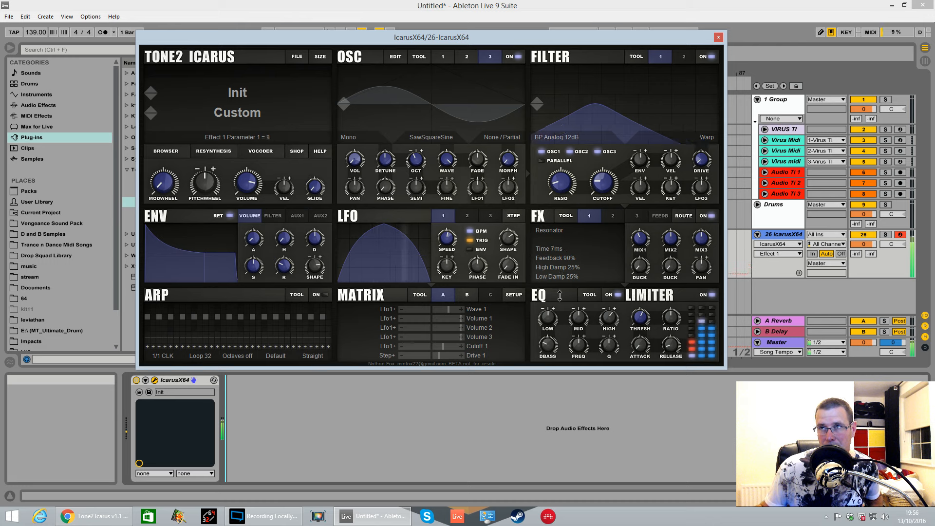
pyautogui.click(617, 296)
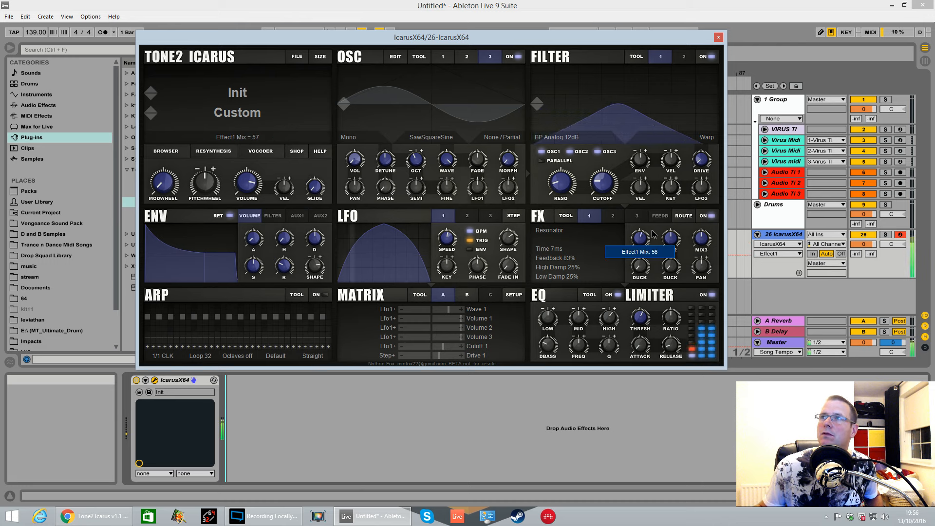
# - Modulate effect 1's mix with LFO 1, set the mix to 23 and duck to 20, and adjust the modulation amounts in matrix B
pyautogui.moveTo(357, 214); pyautogui.dragTo(640, 237)
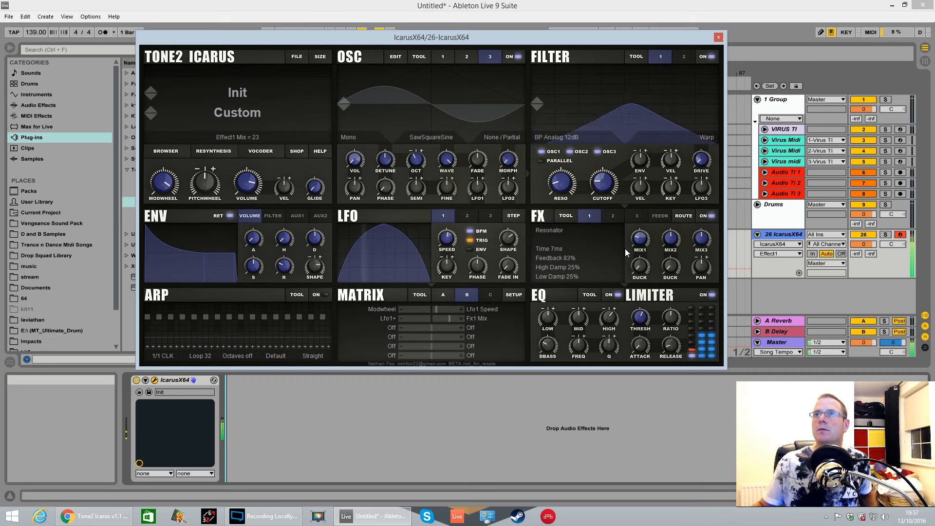
pyautogui.click(435, 309)
pyautogui.moveTo(436, 312); pyautogui.dragTo(439, 319)
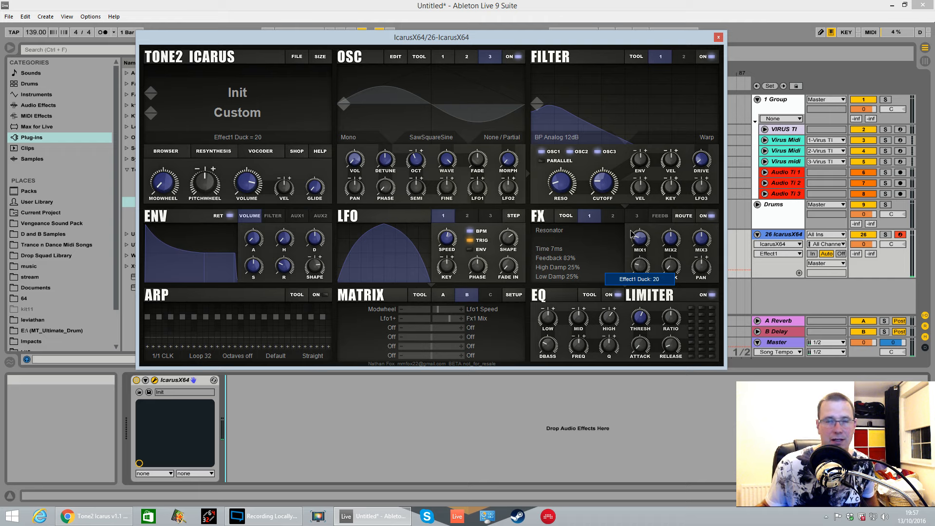
pyautogui.moveTo(640, 244)
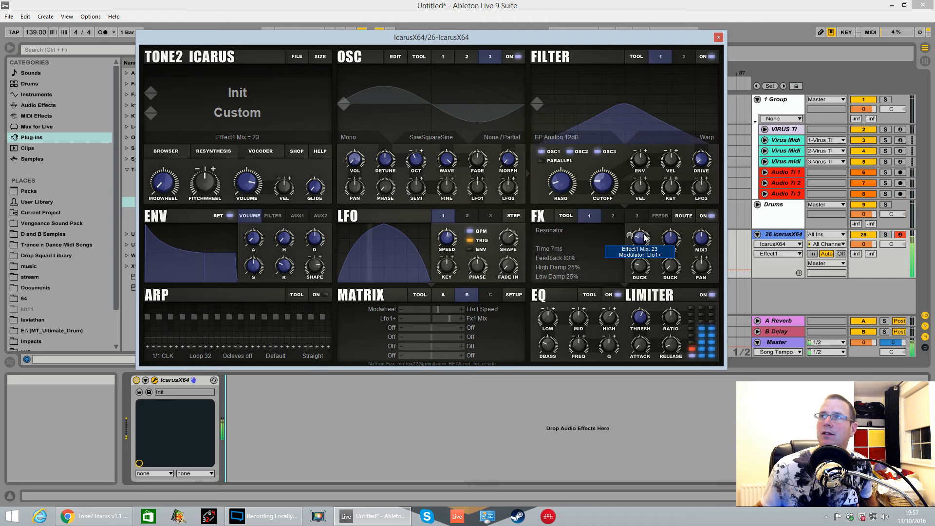
pyautogui.moveTo(645, 244); pyautogui.dragTo(642, 265)
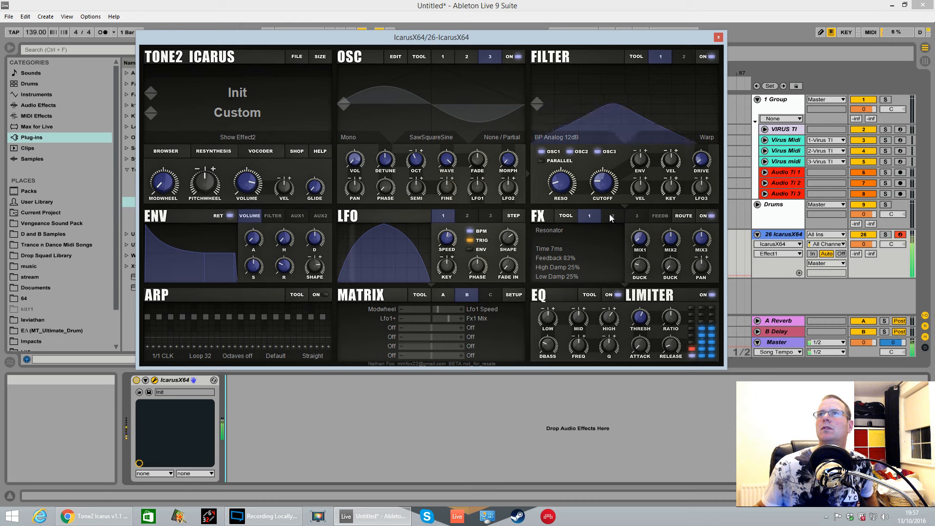
# - Adjust oscillator 3's volume and lower filter 1's cutoff to about 44 Hz
pyautogui.moveTo(358, 159); pyautogui.dragTo(367, 71)
pyautogui.moveTo(384, 122); pyautogui.dragTo(366, 260)
pyautogui.moveTo(602, 182); pyautogui.dragTo(608, 204)
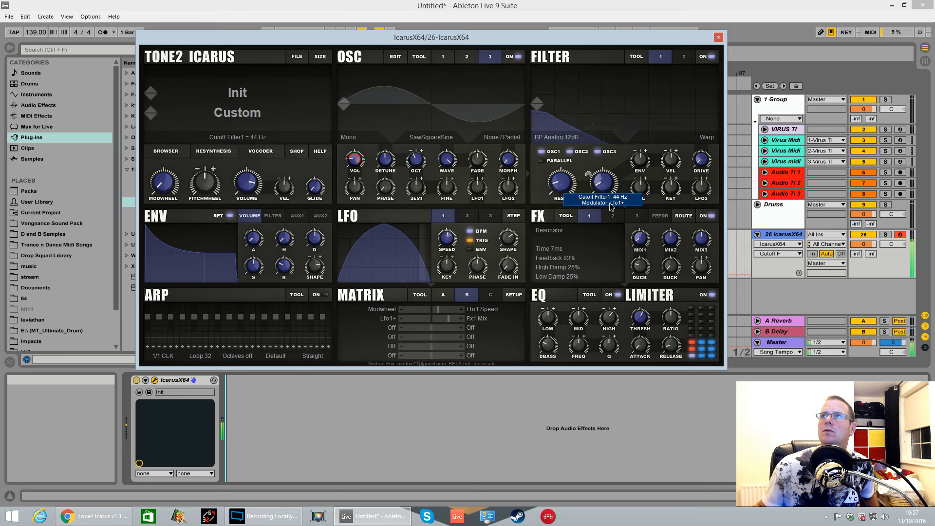
# - Enable parallel filter routing, and switch on filter 2 as EQ Shelf Wide with Soft Clip distortion and a lowered cutoff
pyautogui.click(540, 161)
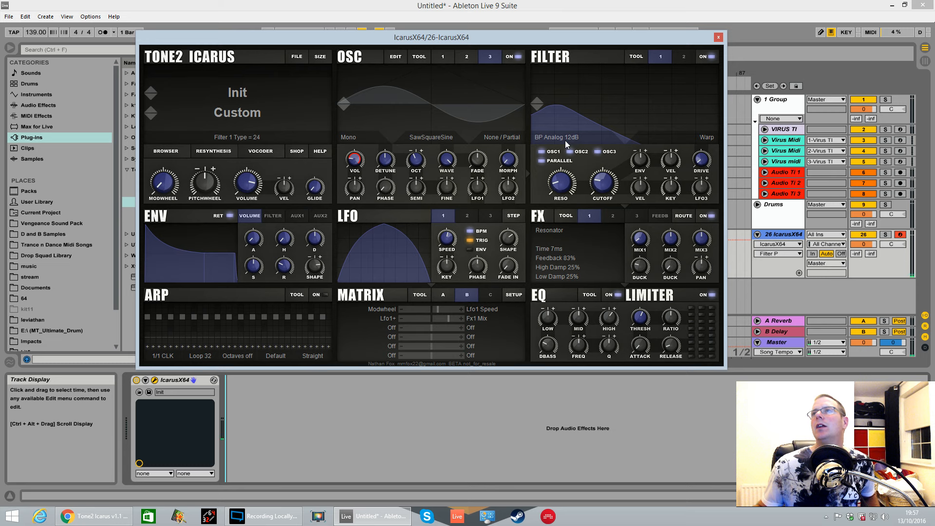
pyautogui.click(683, 57)
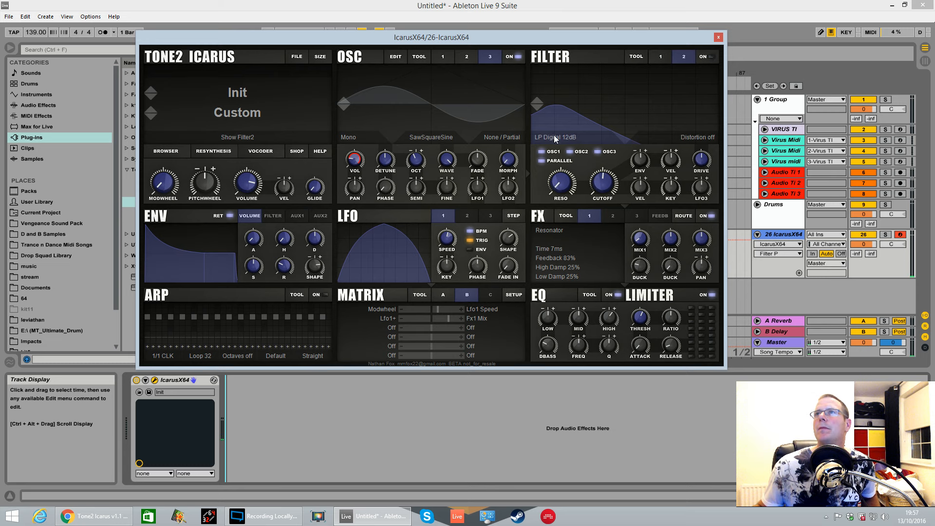
pyautogui.click(557, 138)
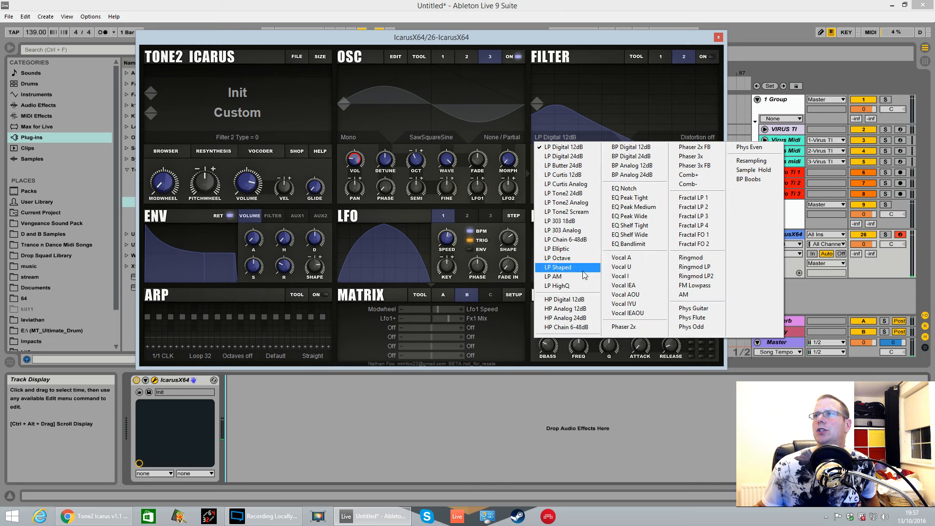
pyautogui.click(638, 236)
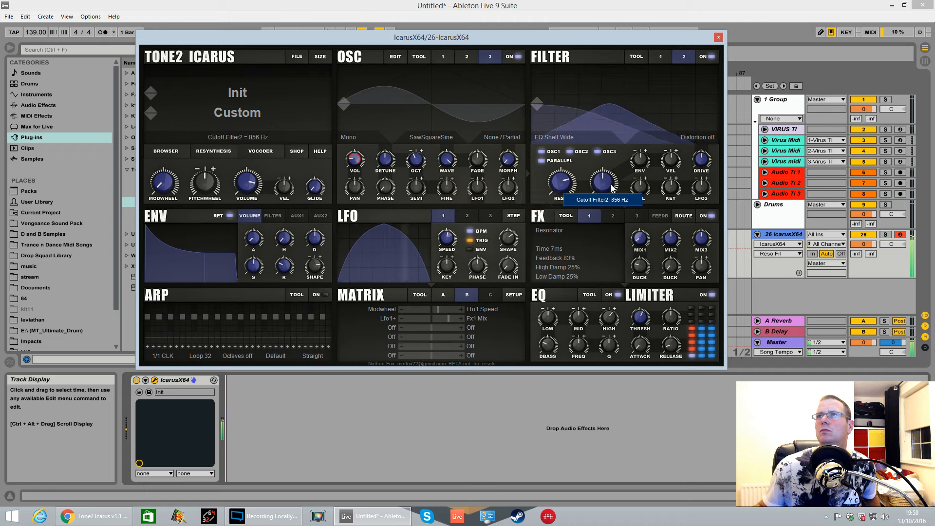
pyautogui.moveTo(608, 180); pyautogui.dragTo(610, 219)
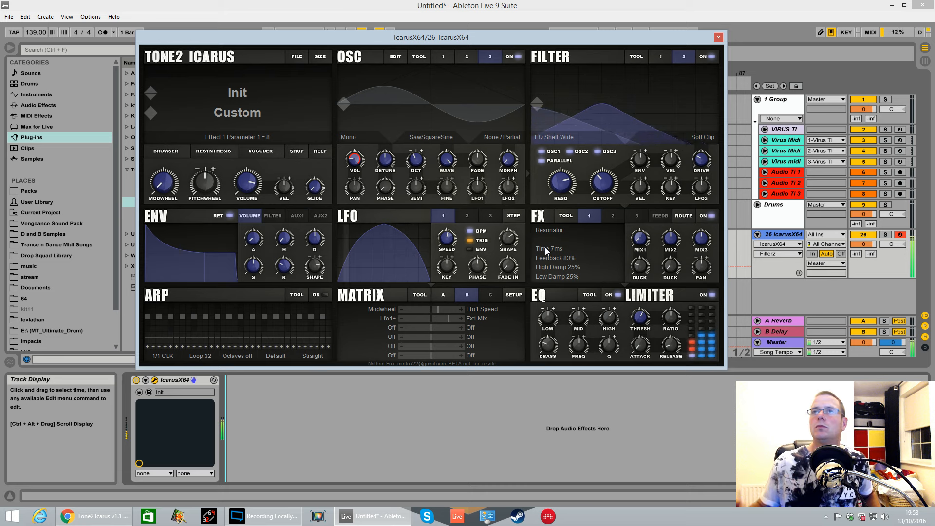
# - Try a DBass boost of about 74 and an EQ low setting of +2 dB while lowering filter 2's cutoff
pyautogui.moveTo(549, 344); pyautogui.dragTo(559, 319)
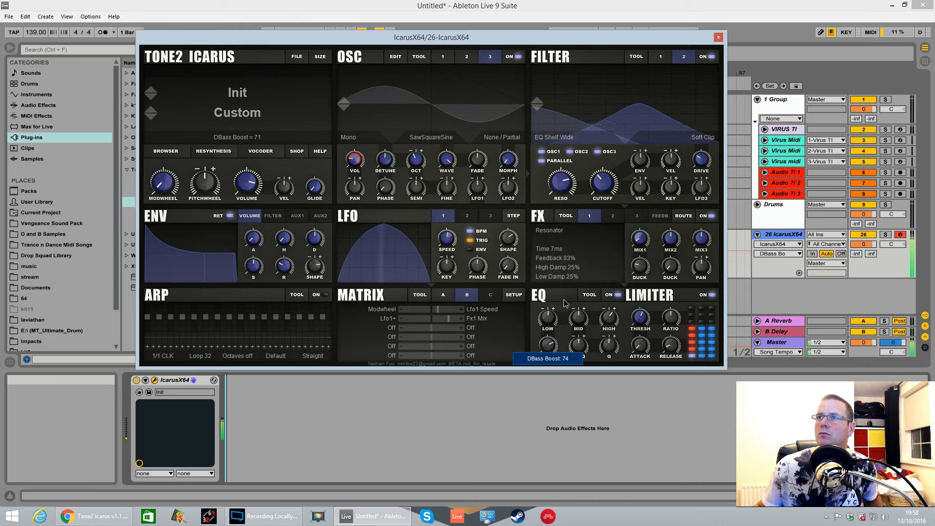
pyautogui.moveTo(603, 182); pyautogui.dragTo(604, 212)
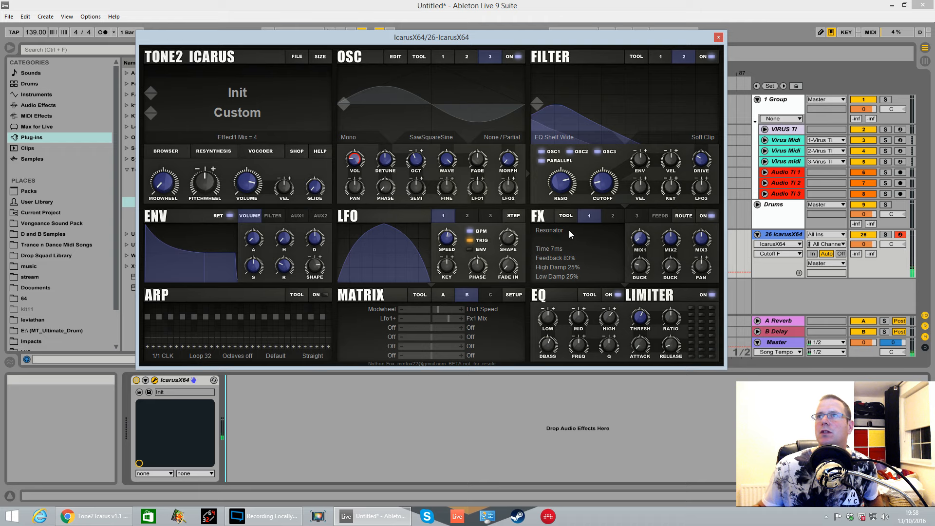
pyautogui.moveTo(637, 241)
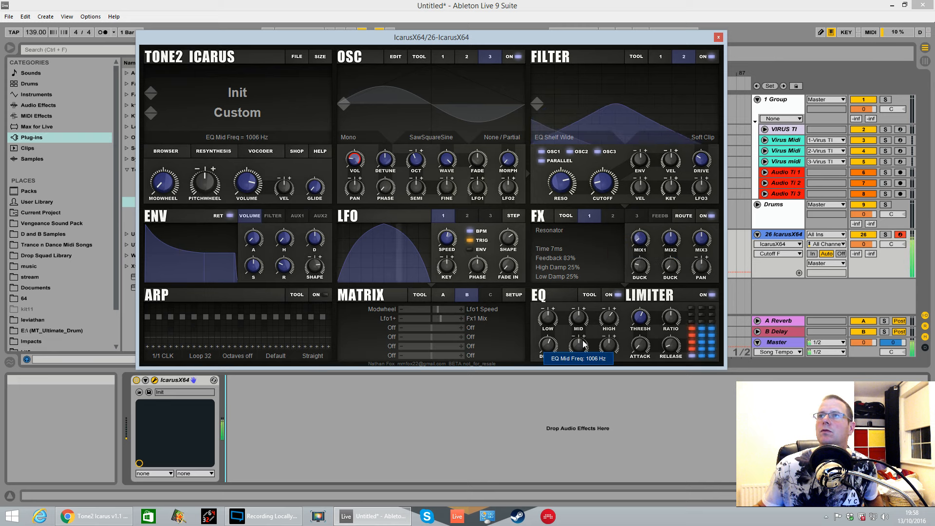
pyautogui.moveTo(554, 320); pyautogui.dragTo(561, 293)
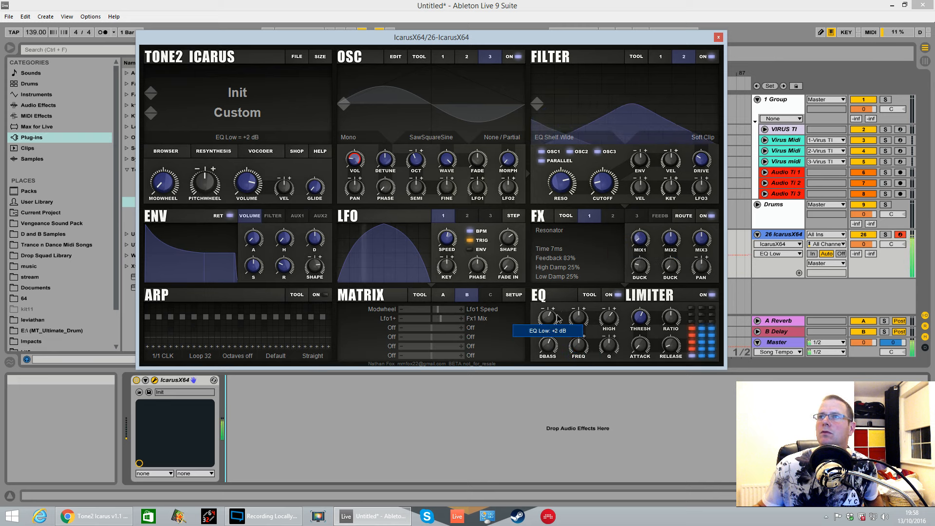
# - Switch off the limiter and lower the master volume to 59
pyautogui.click(711, 295)
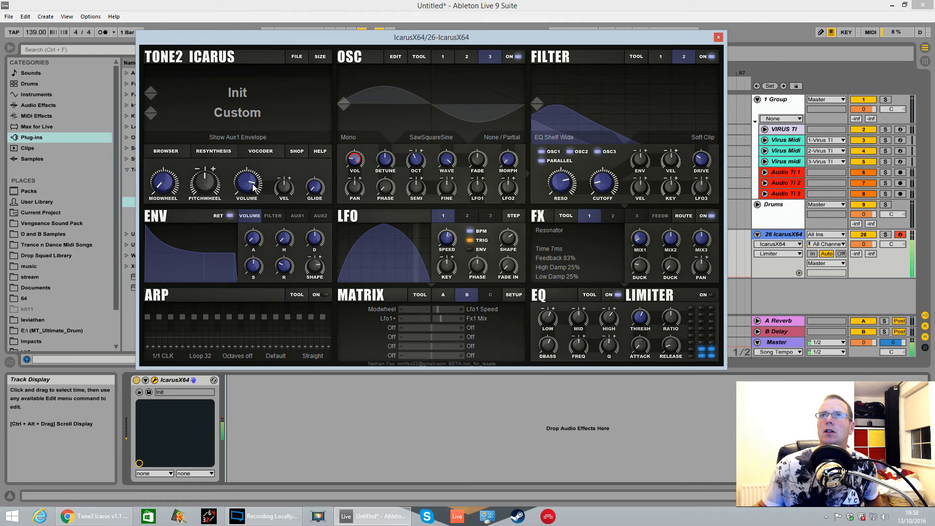
pyautogui.moveTo(248, 190); pyautogui.dragTo(250, 220)
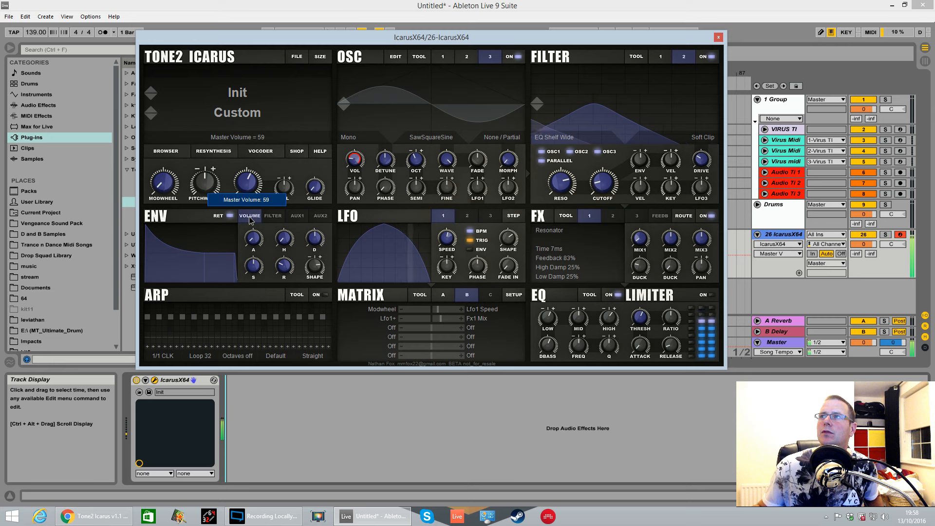
# - Set effect 2 to Chorus, reduce its speed to 2%, and adjust its mix level
pyautogui.click(612, 216)
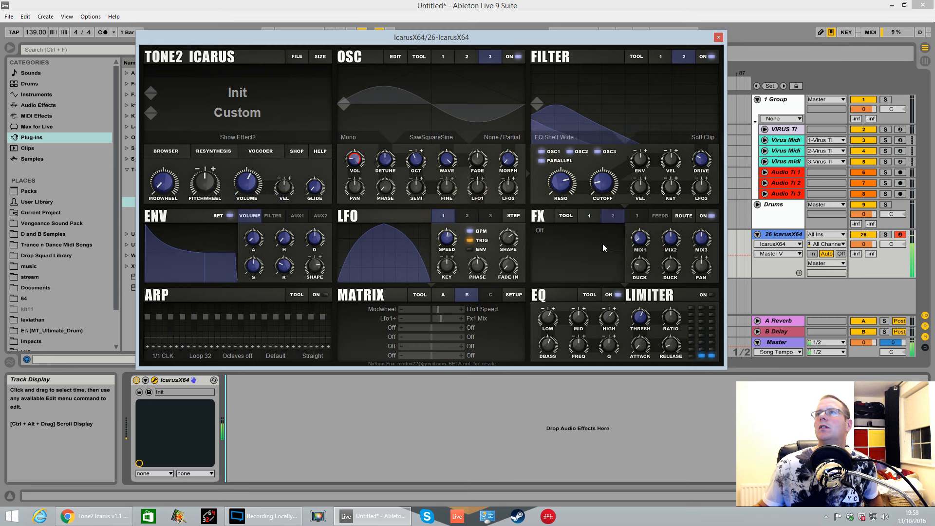
pyautogui.click(545, 236)
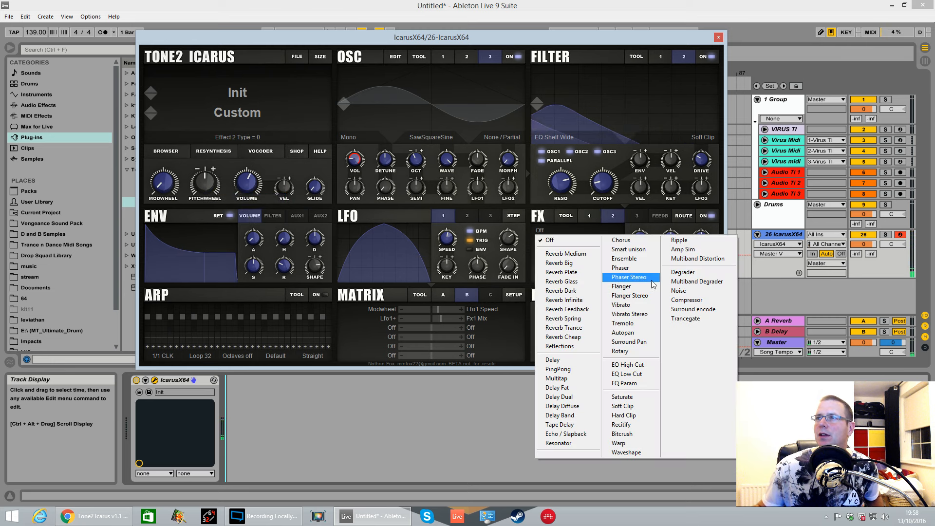
pyautogui.click(622, 240)
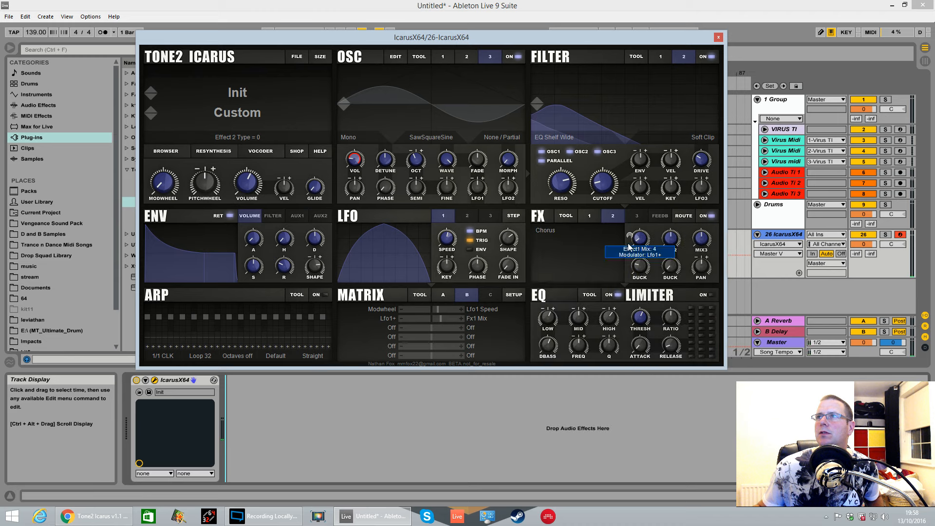
pyautogui.moveTo(565, 252); pyautogui.dragTo(568, 312)
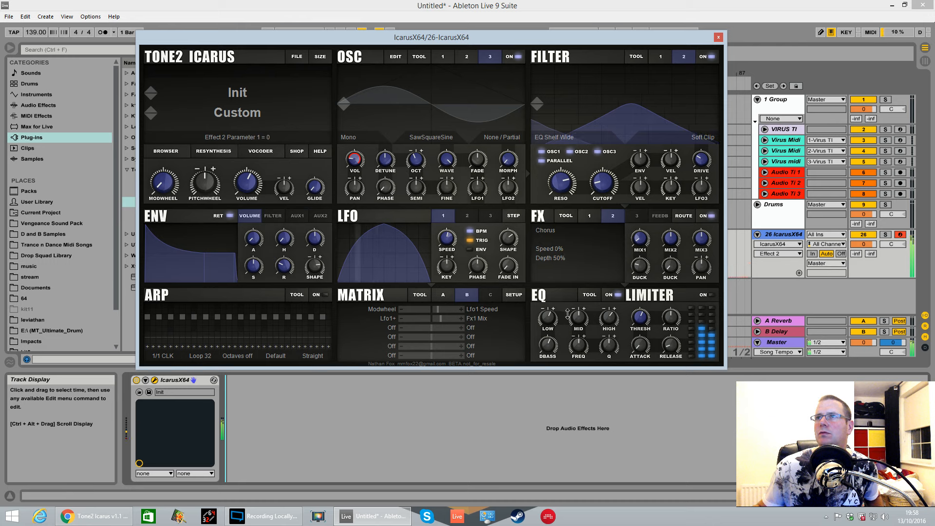
pyautogui.moveTo(671, 240); pyautogui.dragTo(675, 247)
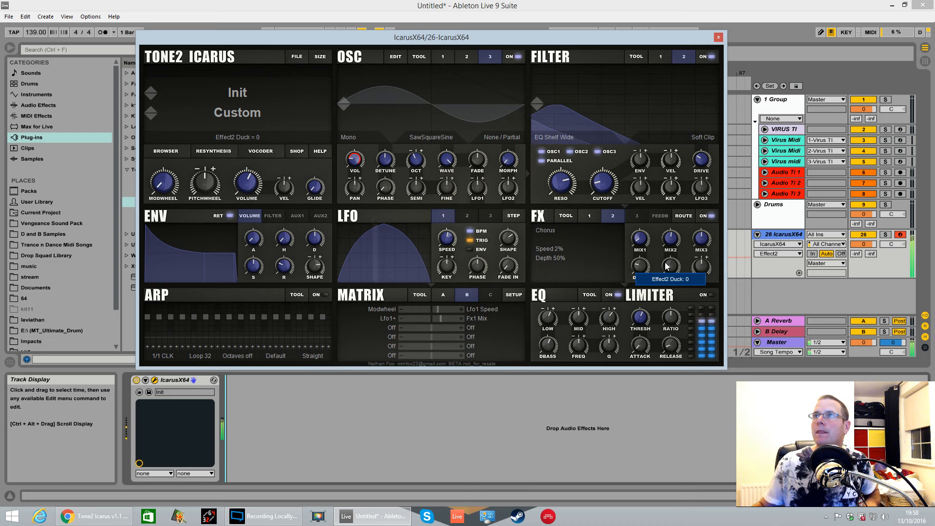
# - Try Reverb Trance with a size of 10.0 m and Reverb Glass as effect 3
pyautogui.click(539, 232)
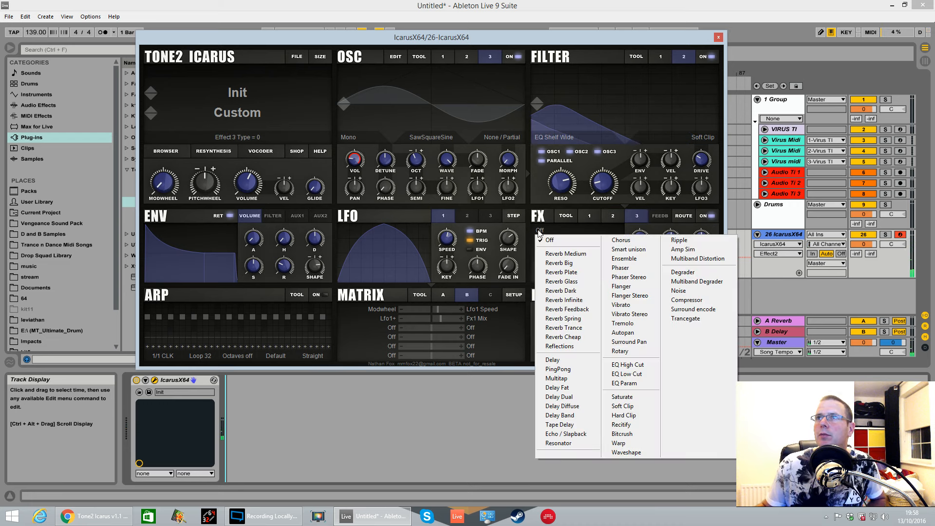
pyautogui.click(577, 327)
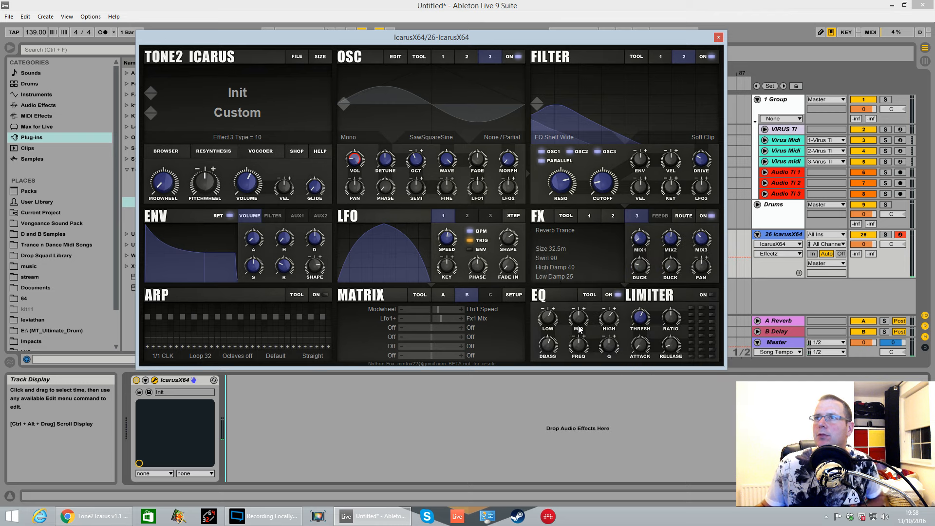
pyautogui.moveTo(553, 252); pyautogui.dragTo(553, 251)
pyautogui.moveTo(559, 303); pyautogui.dragTo(560, 320)
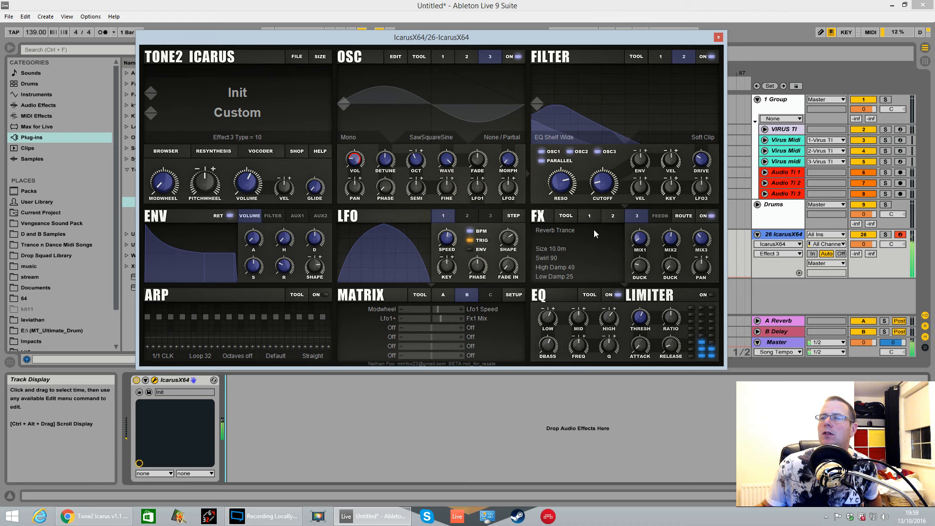
pyautogui.click(551, 242)
pyautogui.click(563, 281)
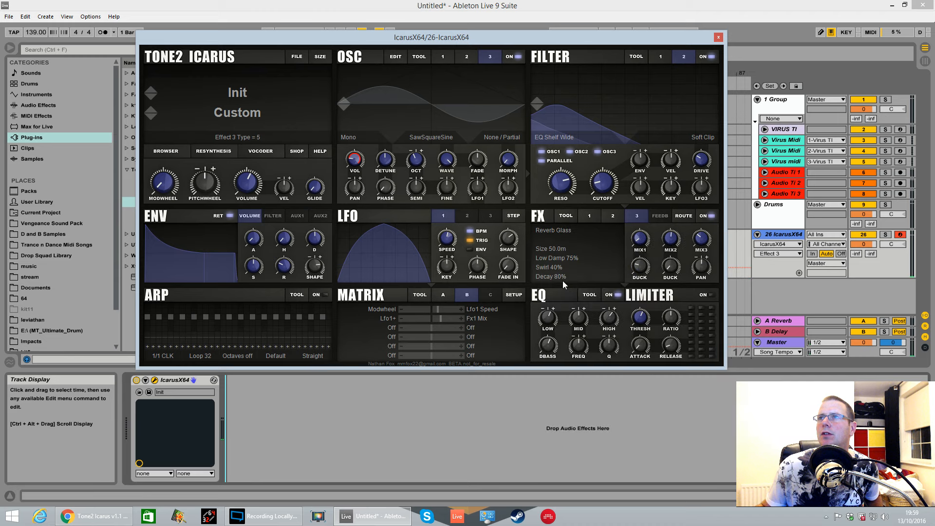
# - Set effect 3 to Reverb Cheap with a size of 23.8 m and damp of 12%, and modulate the effects pan with LFO 1
pyautogui.click(560, 243)
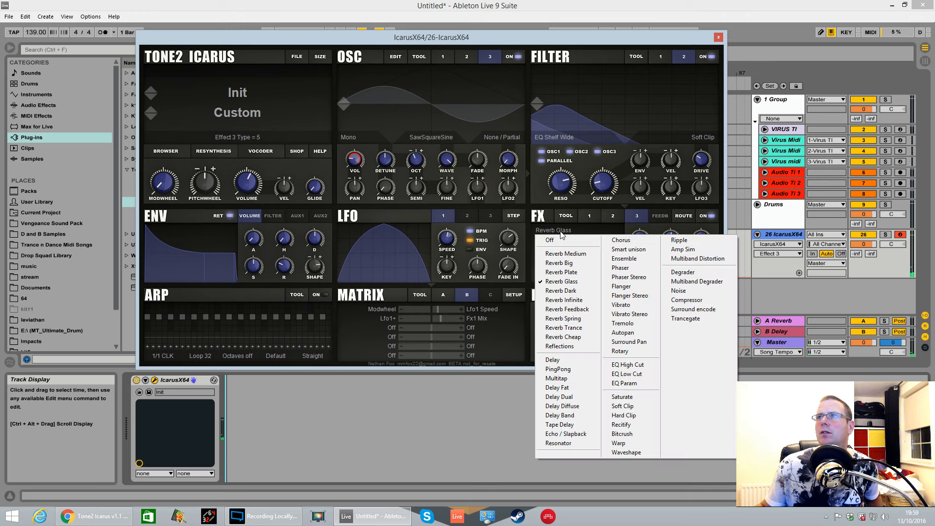
pyautogui.click(564, 338)
pyautogui.moveTo(557, 250); pyautogui.dragTo(570, 375)
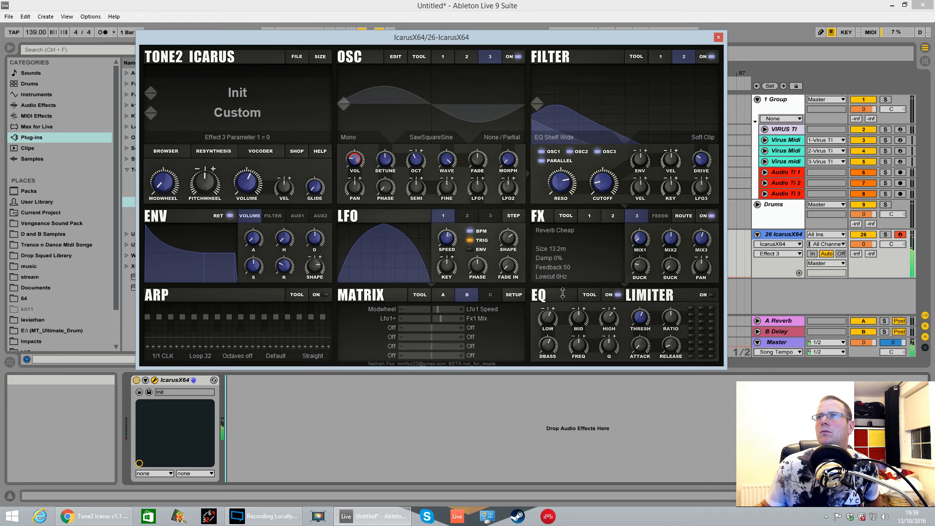
pyautogui.moveTo(562, 261); pyautogui.dragTo(564, 221)
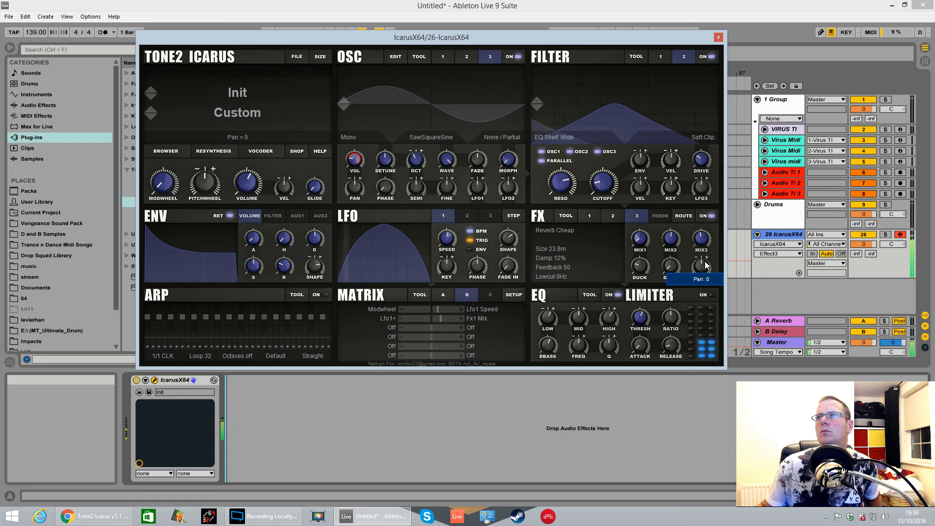
pyautogui.moveTo(340, 213); pyautogui.dragTo(699, 265)
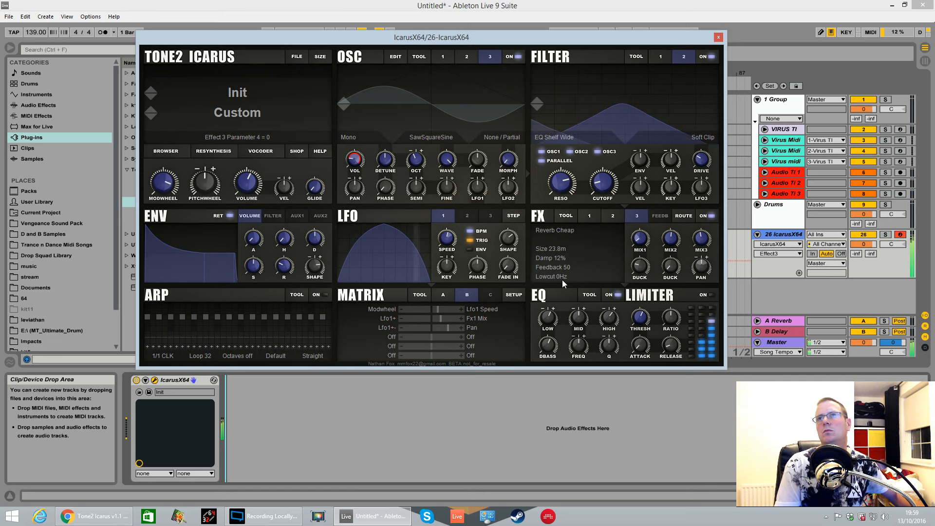
# - Set oscillator 2's unison mode to HyperStereo 8, adjust its detune, and modulate the detune with LFO 1
pyautogui.click(466, 56)
pyautogui.moveTo(385, 159); pyautogui.dragTo(388, 143)
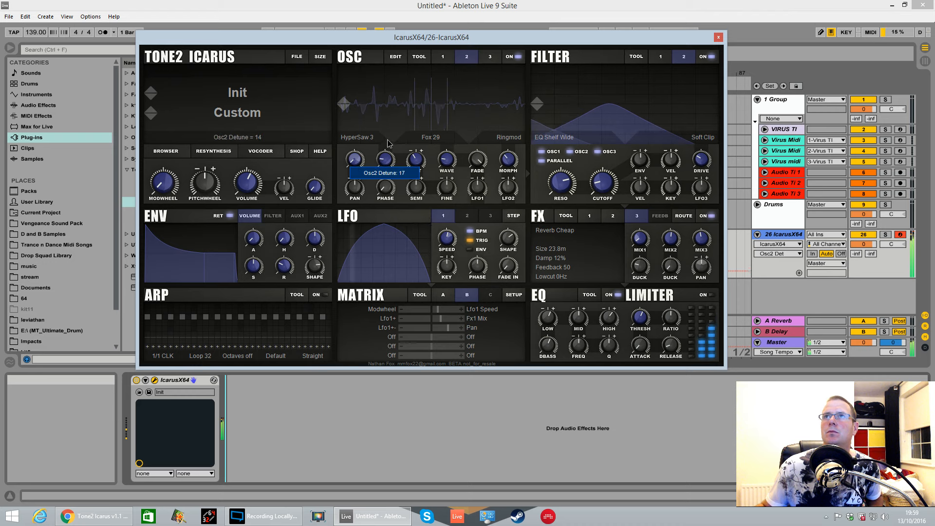
pyautogui.click(362, 138)
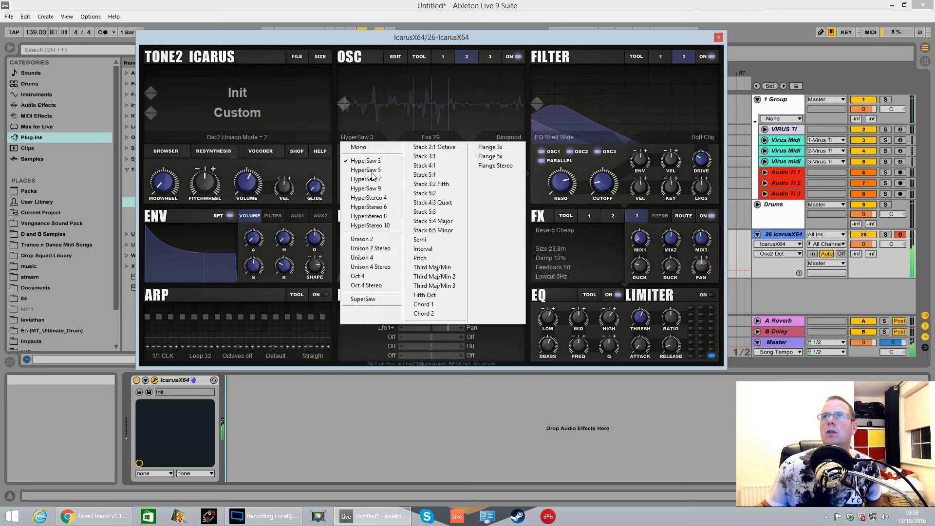
pyautogui.click(373, 216)
pyautogui.moveTo(384, 159); pyautogui.dragTo(396, 129)
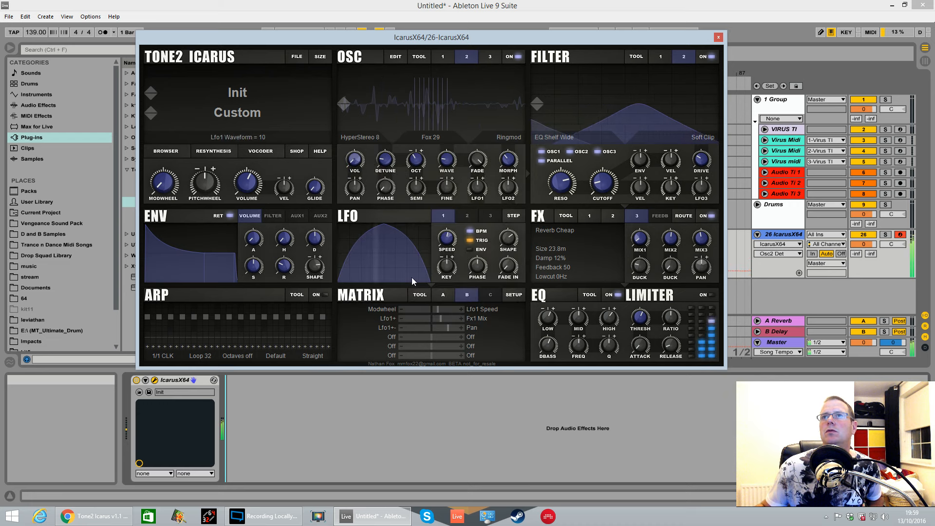
pyautogui.moveTo(388, 162); pyautogui.dragTo(387, 166)
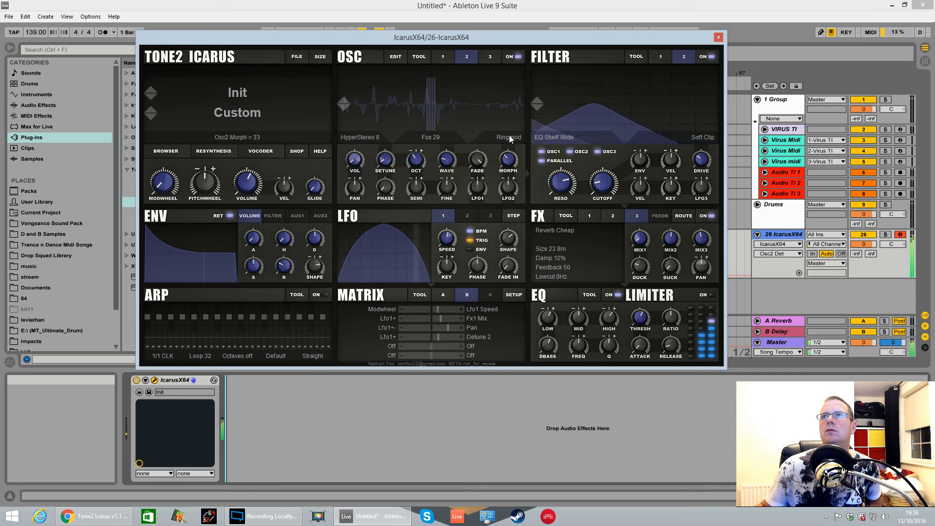
# - Adjust oscillator 2's morph amount and modulate it with LFO 2
pyautogui.moveTo(506, 161); pyautogui.dragTo(506, 168)
pyautogui.click(467, 216)
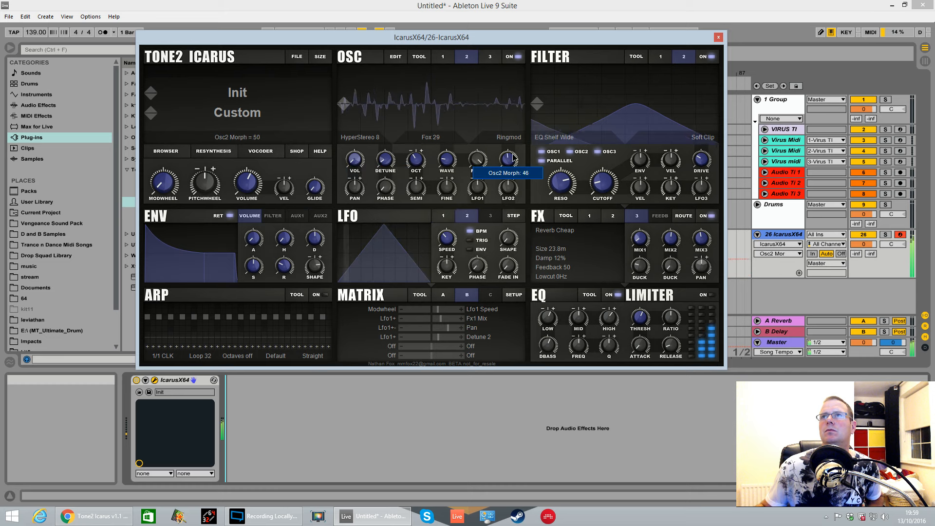
pyautogui.moveTo(509, 166); pyautogui.dragTo(509, 167)
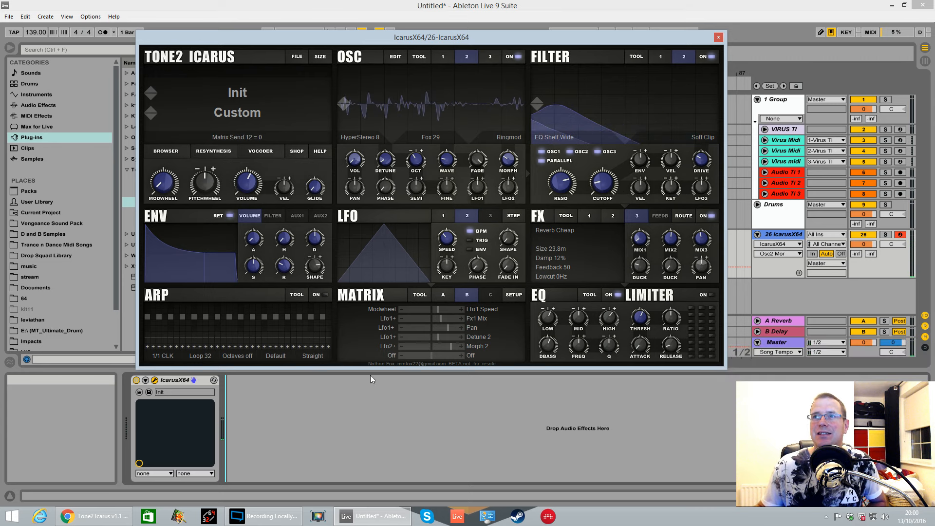
# - Switch to Chrome to review the new features in the Tone2 Icarus v1.1 e-mail, then move its window out of the way
pyautogui.click(93, 516)
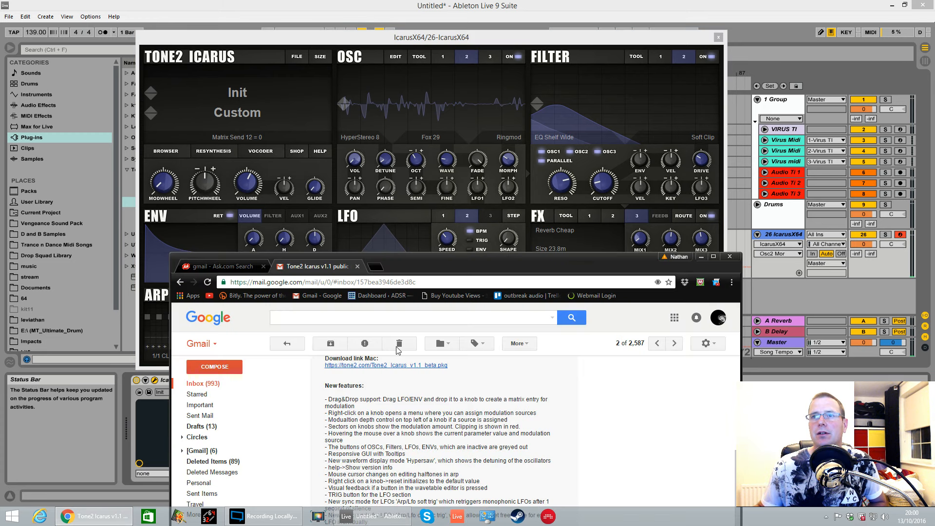
pyautogui.moveTo(404, 276); pyautogui.dragTo(390, 167)
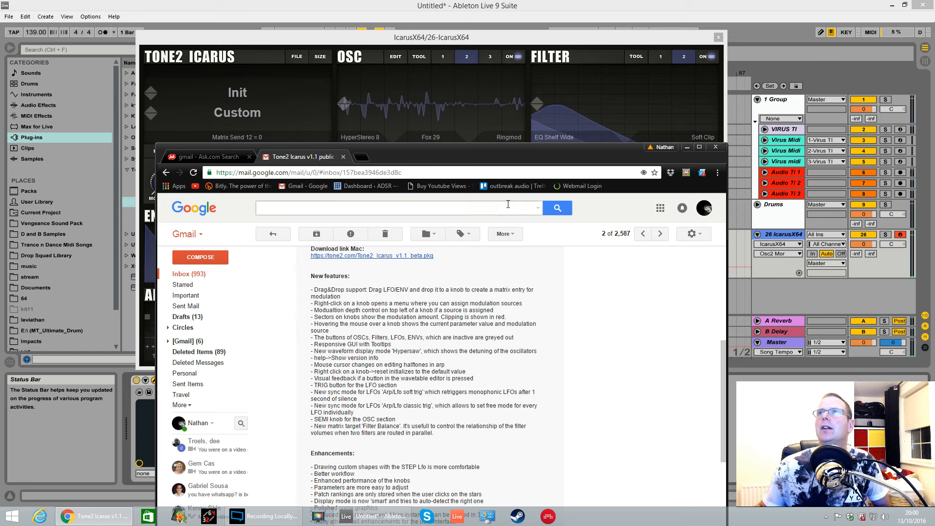
pyautogui.moveTo(597, 155); pyautogui.dragTo(242, 525)
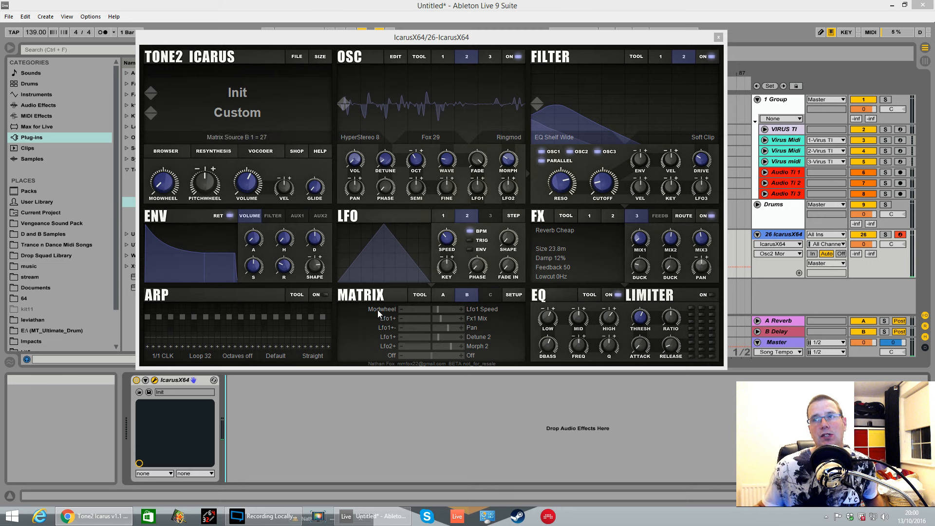
# - Clear the first matrix B entry by setting its LFO 1 speed target and mod wheel source to Off
pyautogui.click(485, 311)
pyautogui.click(484, 34)
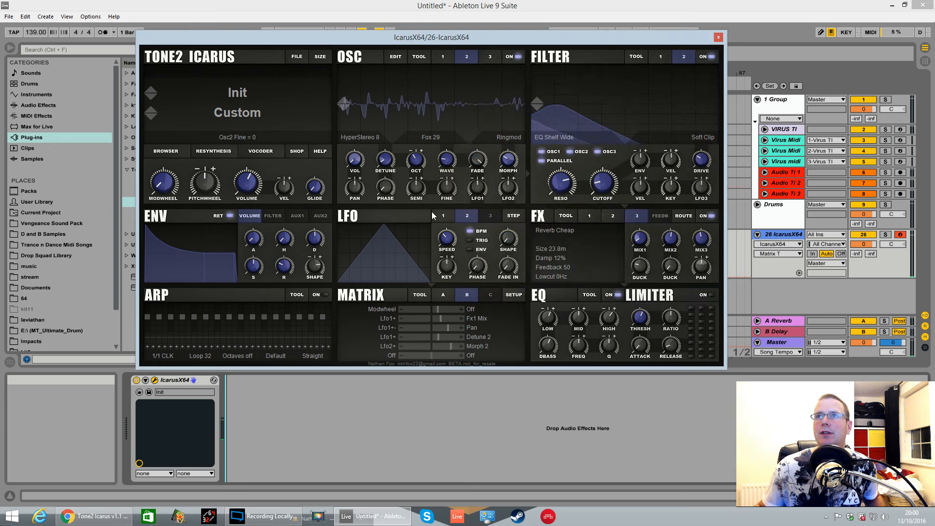
pyautogui.click(394, 309)
pyautogui.click(363, 317)
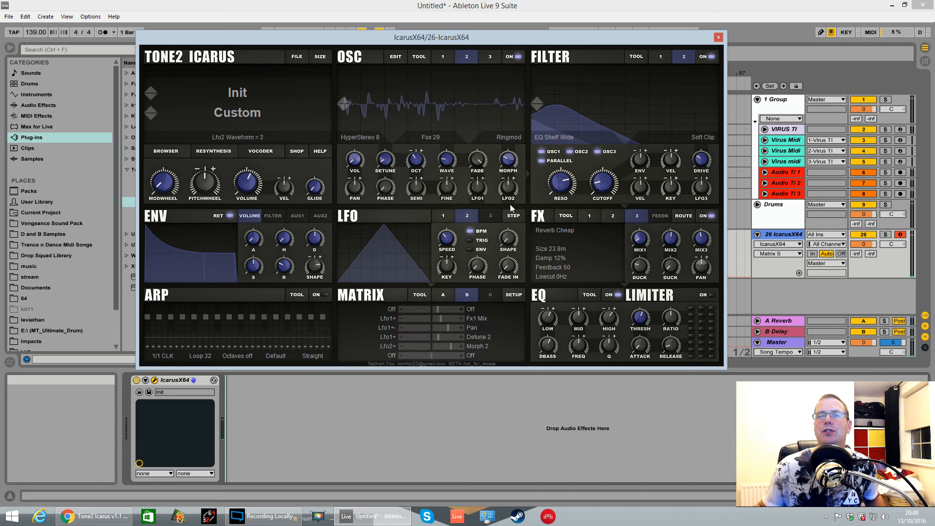
# - Modulate LFO 2's speed with the MIDI mod wheel and adjust the modulation amount
pyautogui.rightClick(448, 240)
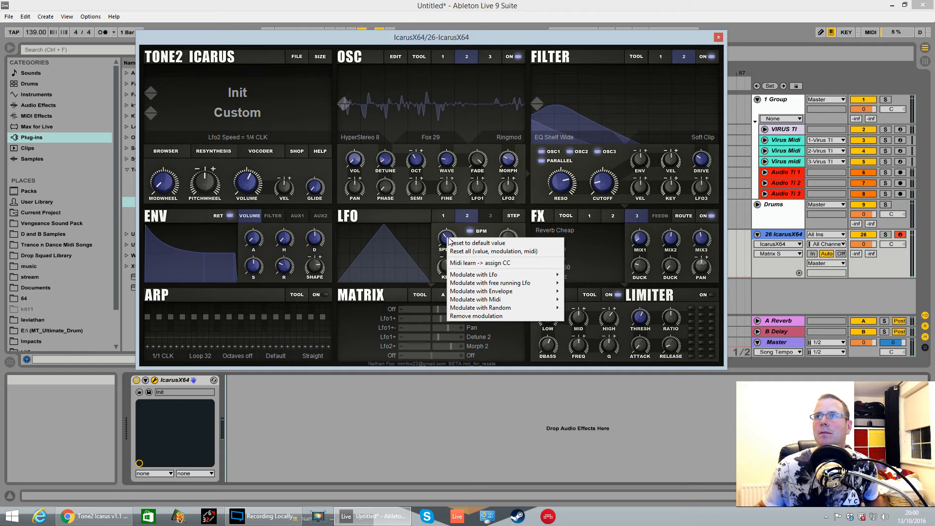
pyautogui.moveTo(472, 285)
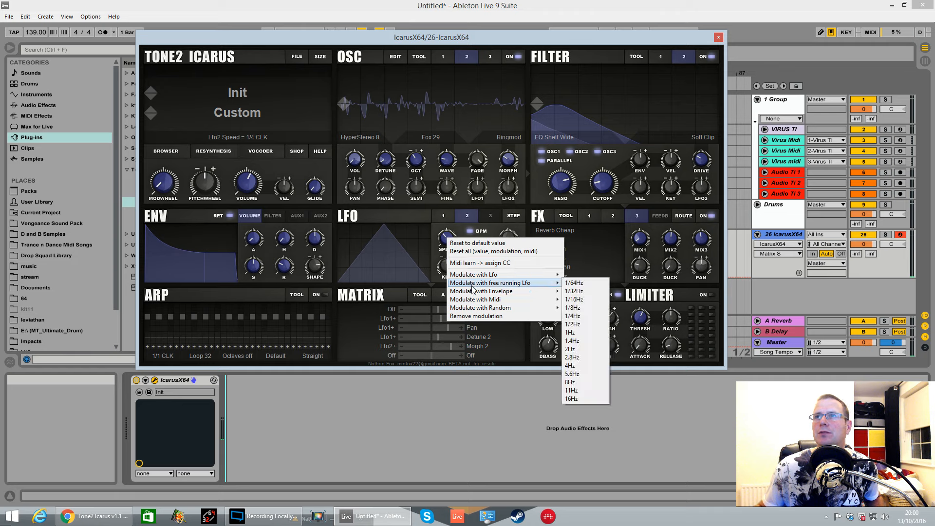
pyautogui.moveTo(471, 309)
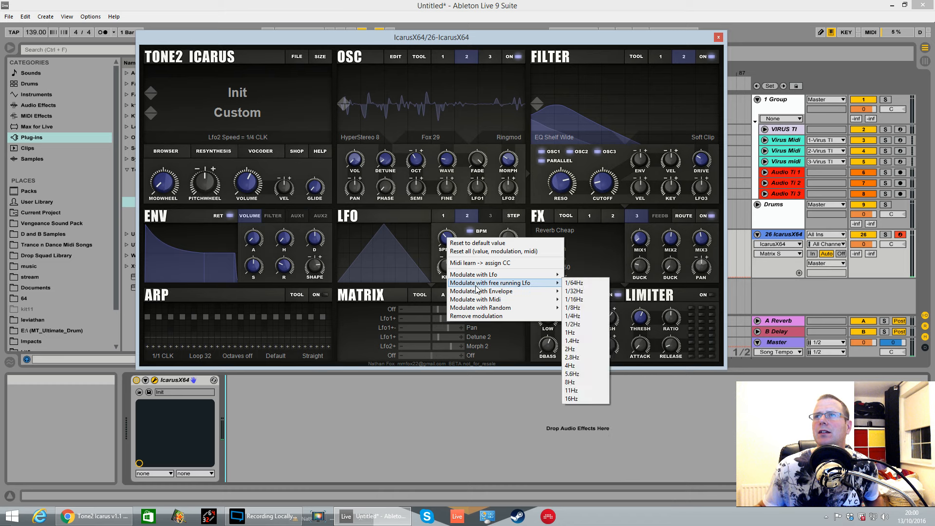
pyautogui.moveTo(477, 299)
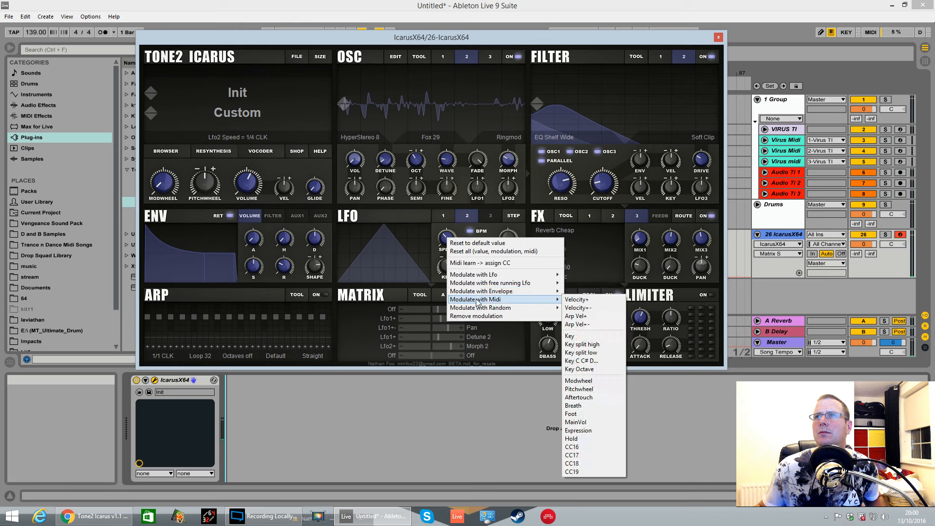
pyautogui.moveTo(511, 292)
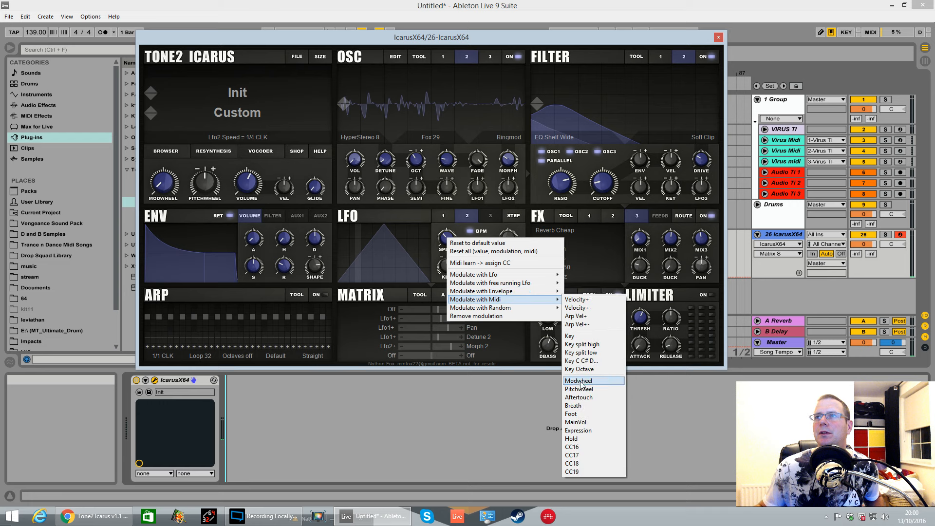
pyautogui.click(574, 383)
pyautogui.moveTo(454, 314); pyautogui.dragTo(443, 314)
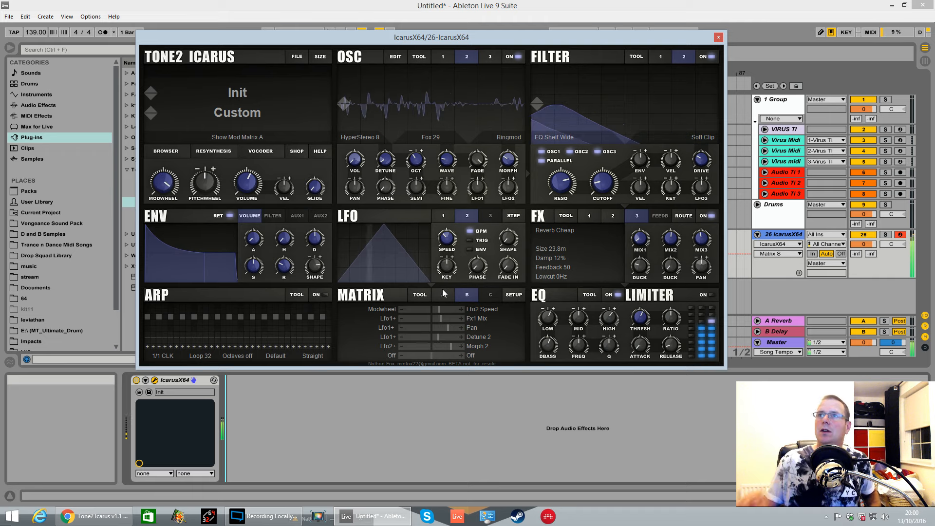
# - Remove the mod wheel modulation of LFO 2's speed by setting its matrix target and source to Off
pyautogui.click(468, 311)
pyautogui.click(481, 34)
pyautogui.click(381, 309)
pyautogui.click(372, 318)
# - Modulate LFO 1's speed with the MIDI mod wheel
pyautogui.click(443, 216)
pyautogui.rightClick(447, 238)
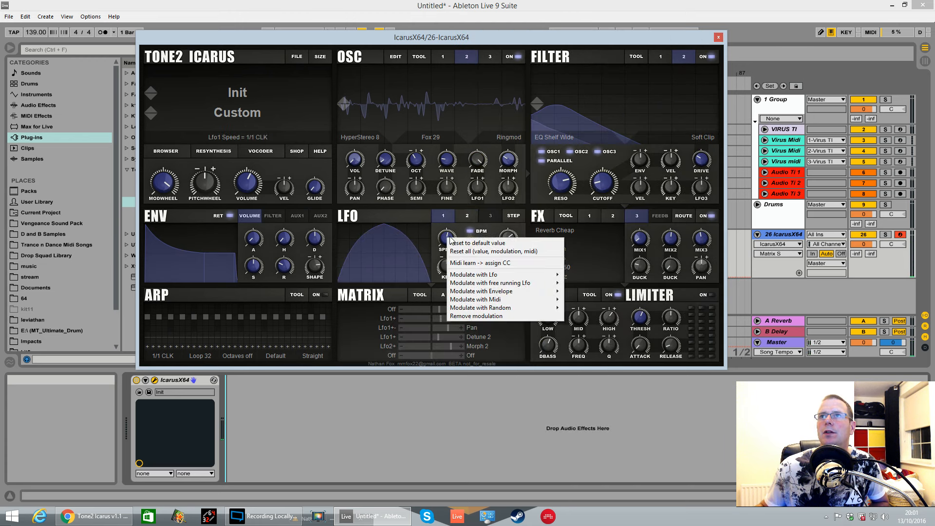
pyautogui.moveTo(473, 300)
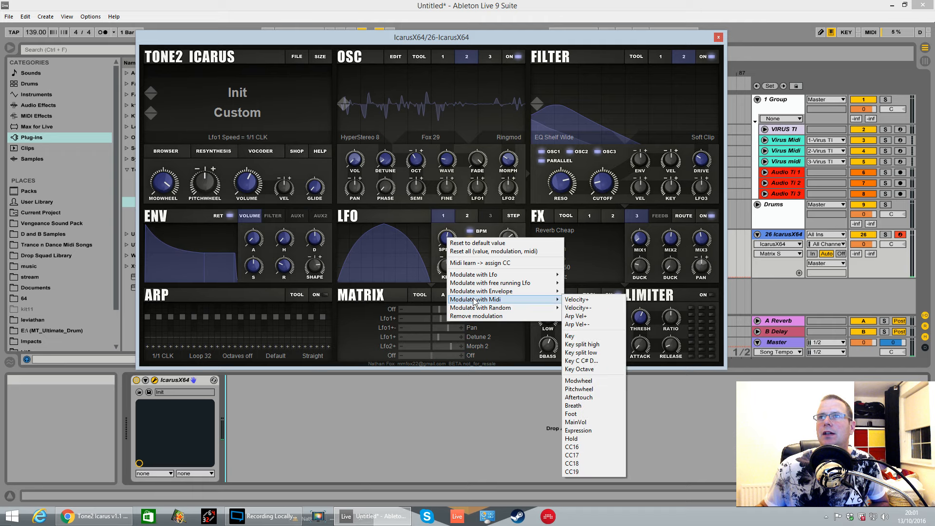
pyautogui.moveTo(534, 307)
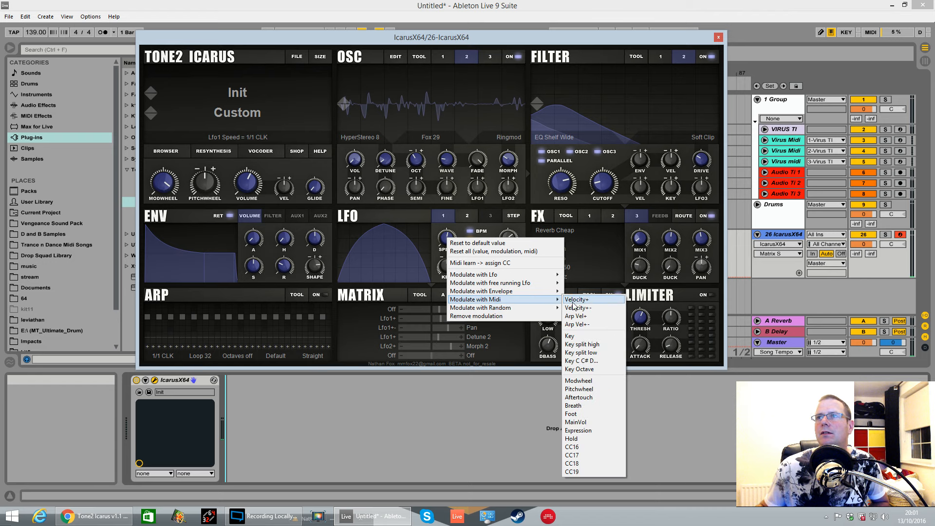
pyautogui.click(578, 380)
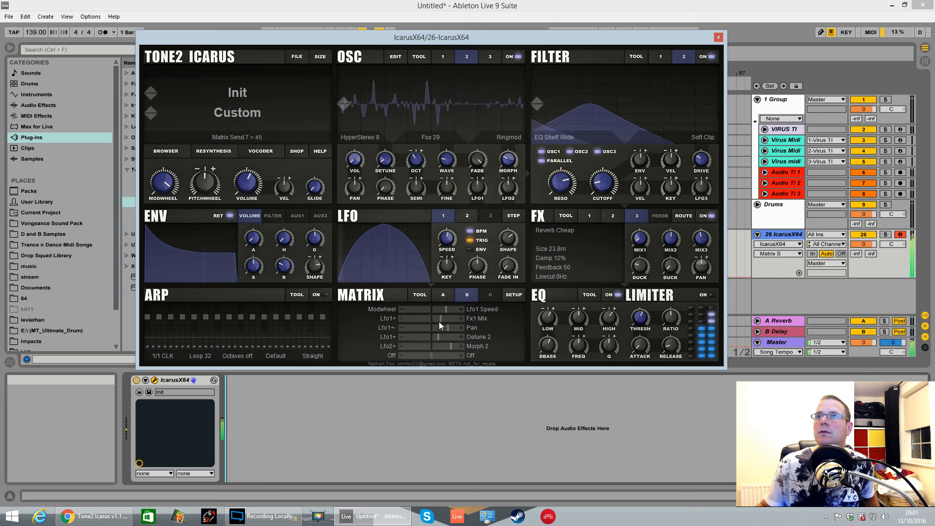
pyautogui.moveTo(438, 239)
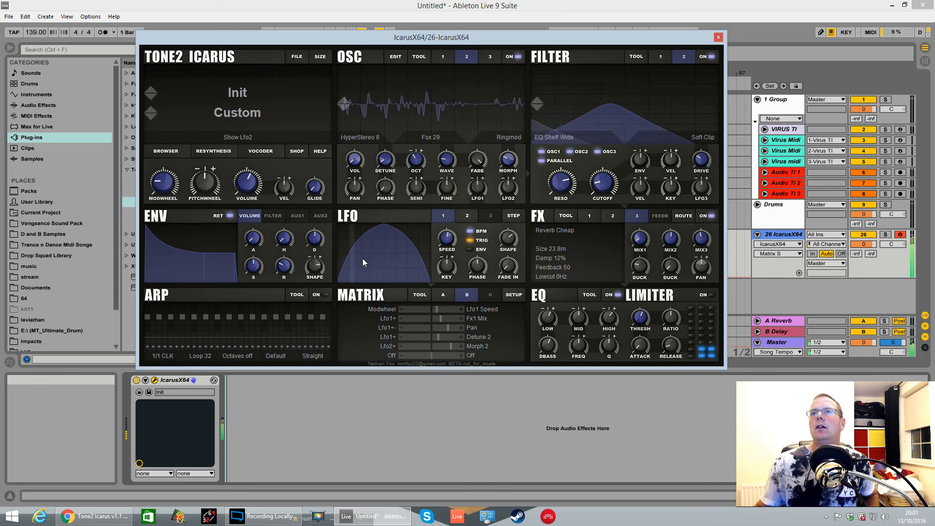
# - Try to modulate LFO 1's shape with the Aux 1 envelope
pyautogui.click(296, 214)
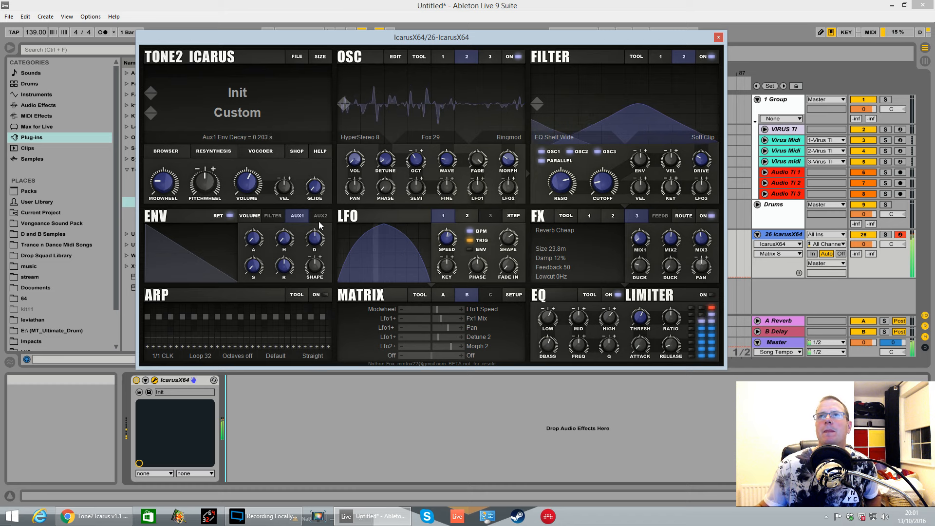
pyautogui.click(298, 217)
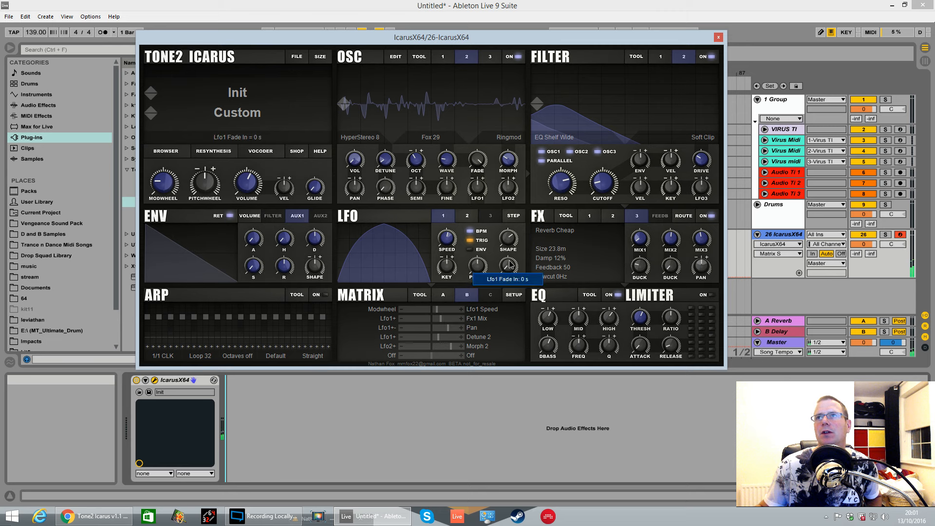
pyautogui.moveTo(192, 213); pyautogui.dragTo(516, 247)
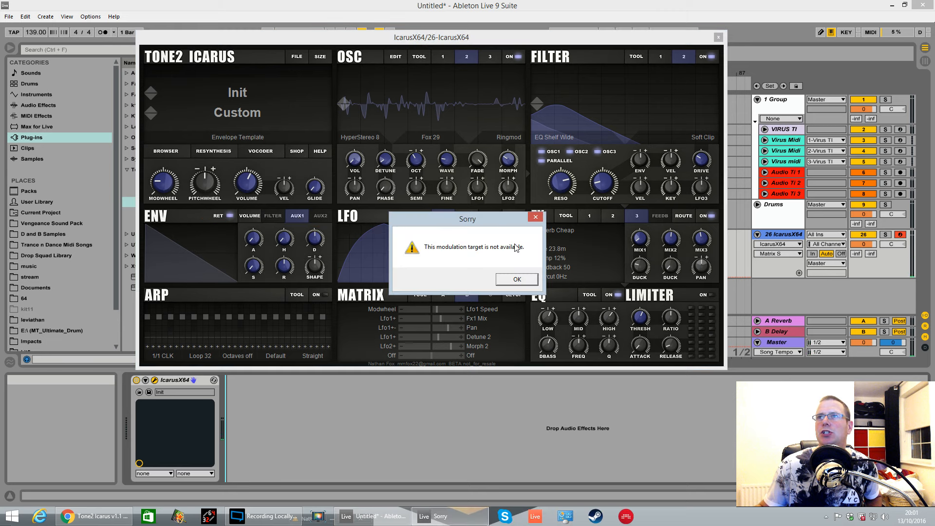
pyautogui.click(524, 281)
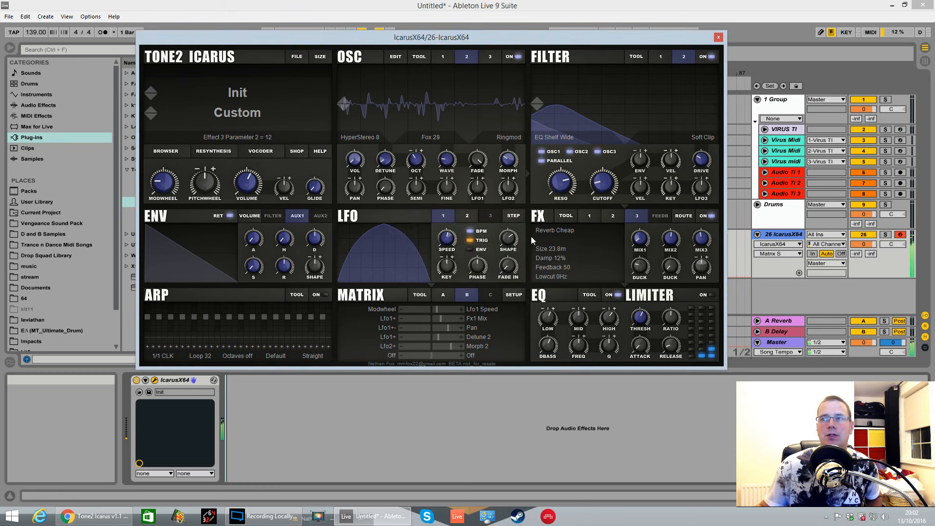
pyautogui.moveTo(508, 268)
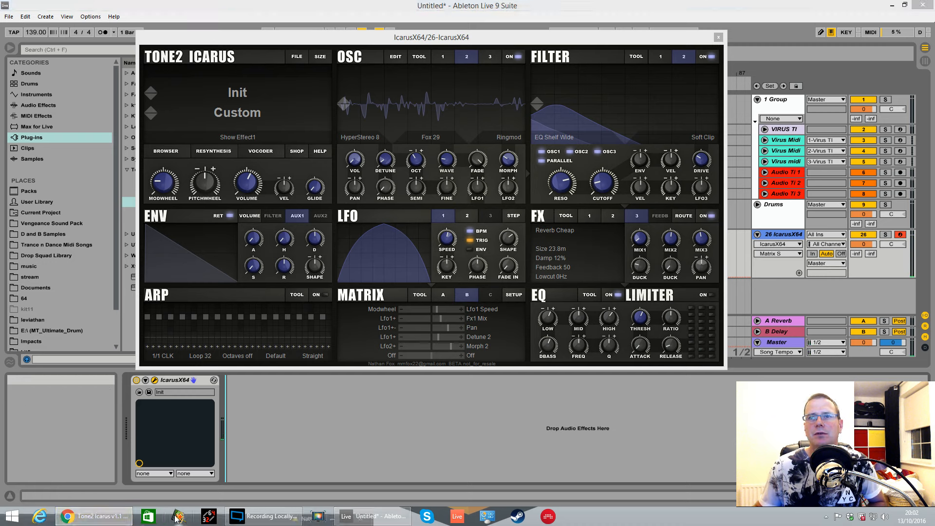
# - Close the Chrome browser window
pyautogui.rightClick(124, 521)
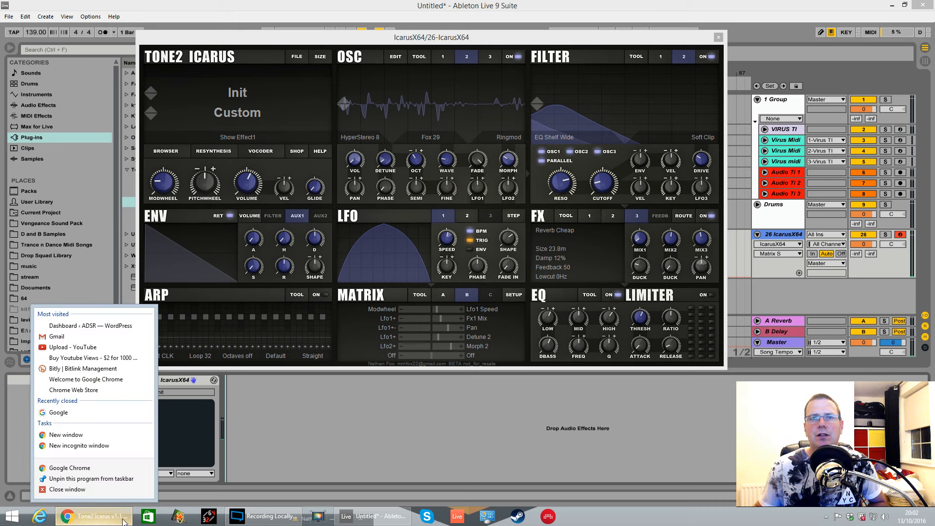
pyautogui.click(80, 491)
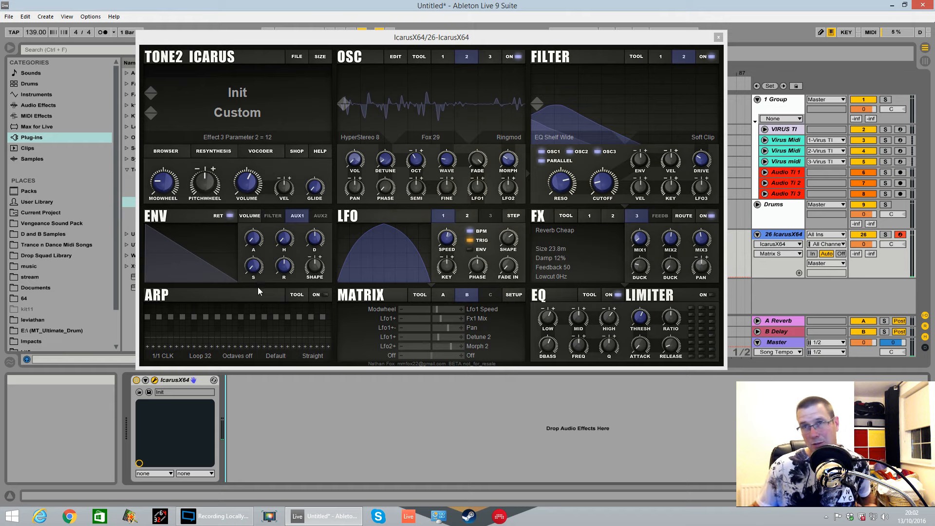
# - Modulate filter 2's resonance with the Aux 1 envelope
pyautogui.moveTo(156, 215); pyautogui.dragTo(576, 195)
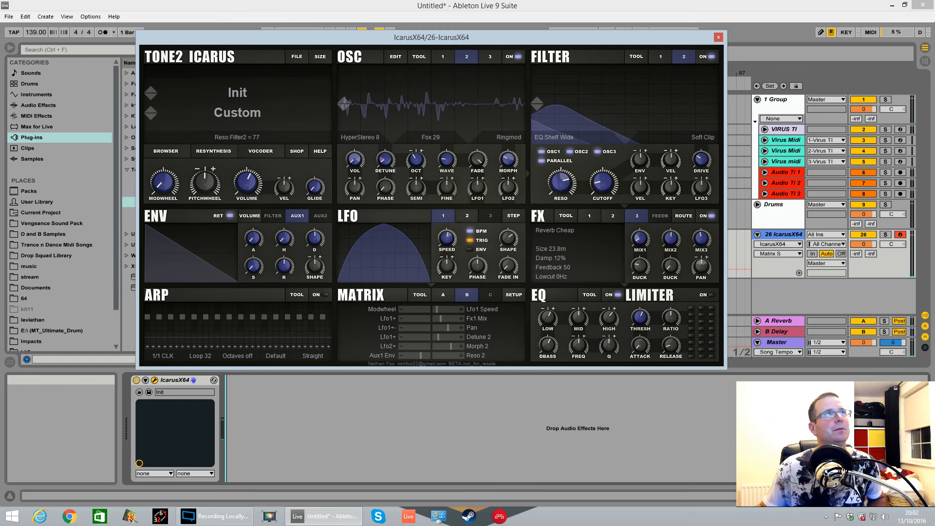
pyautogui.hotkey('alt', 'Tab')
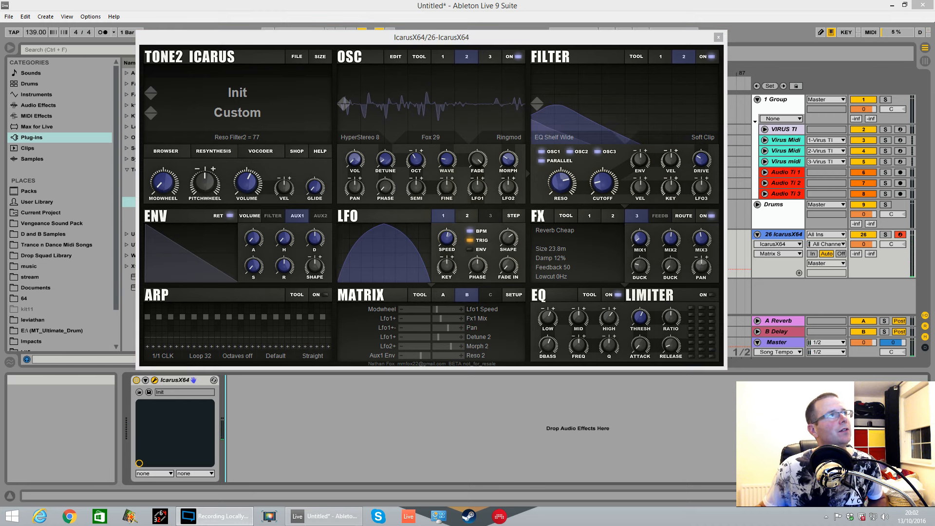